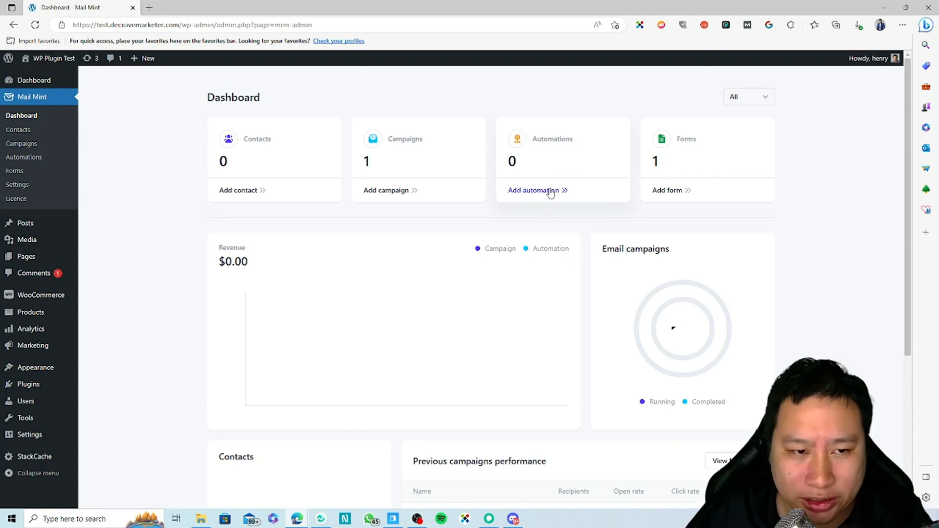
Open the Create New Form template gallery from the Dashboard and scroll through the templates.
click(670, 191)
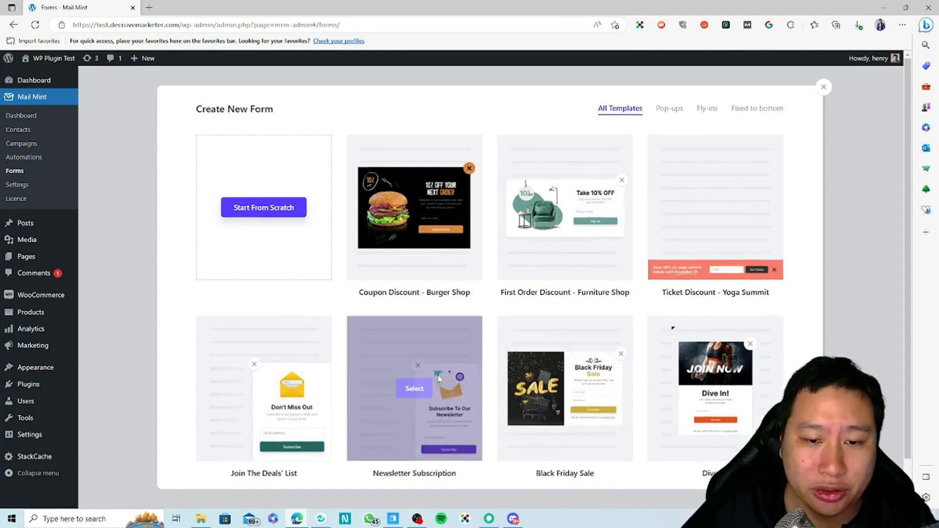
scroll(326, 357, down, 1)
scroll(327, 357, up, 1)
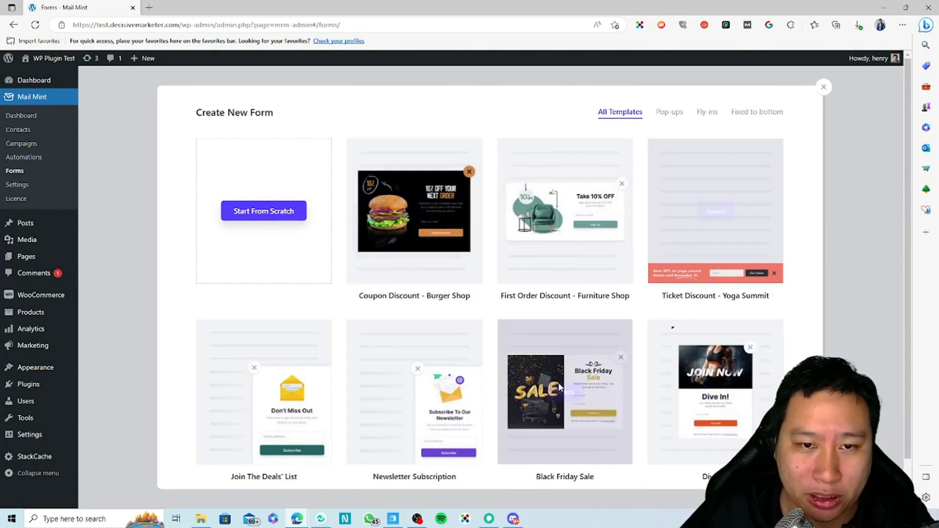
scroll(488, 421, down, 5)
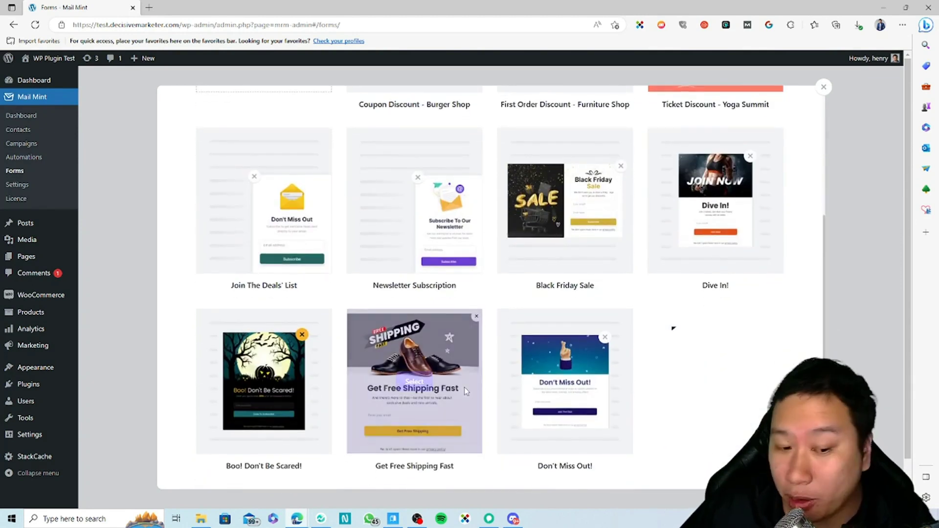
scroll(500, 406, up, 5)
click(266, 213)
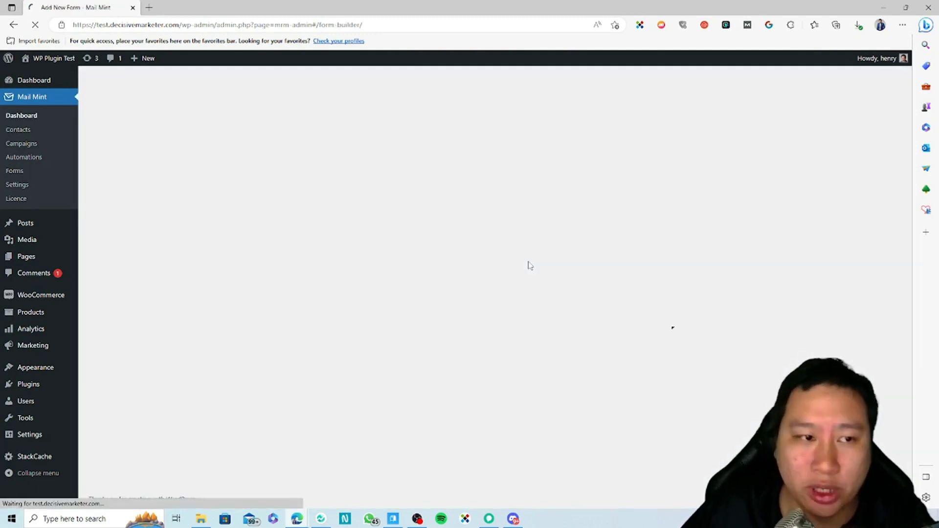
scroll(528, 386, down, 5)
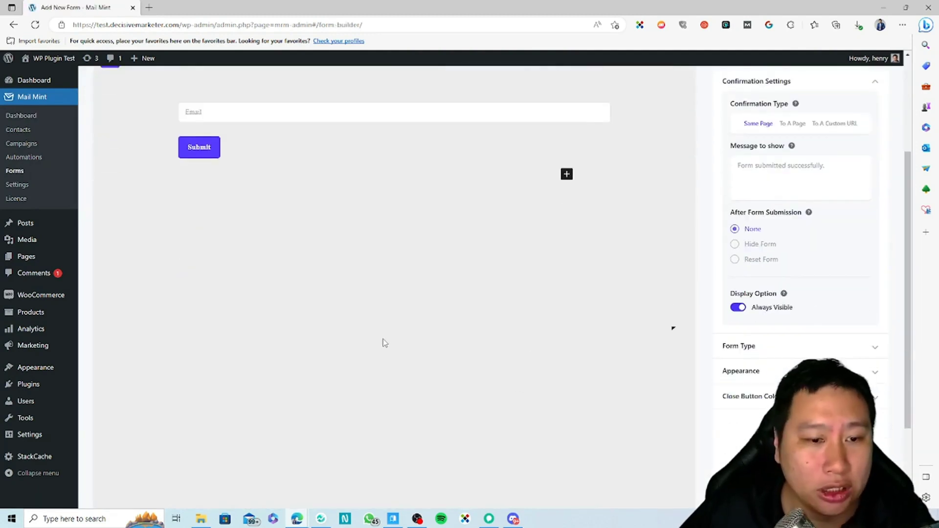
scroll(384, 343, up, 5)
click(14, 25)
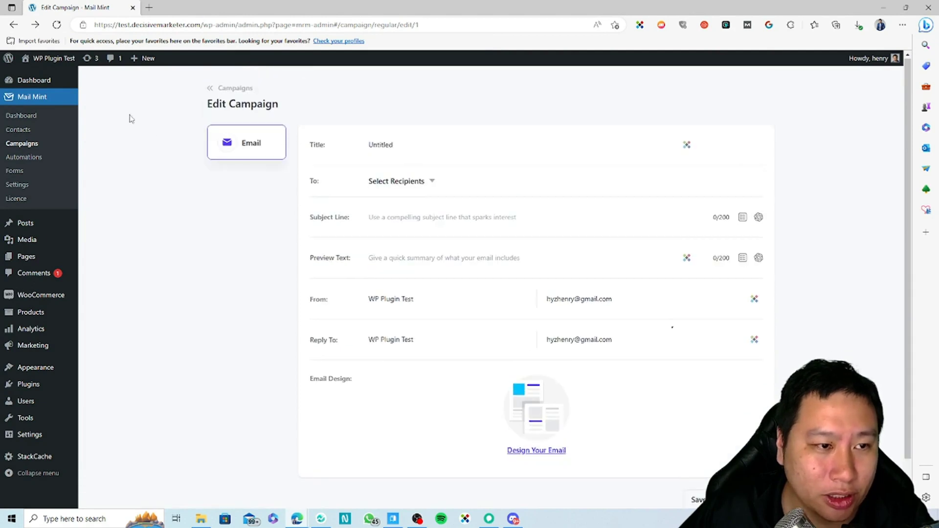
click(14, 25)
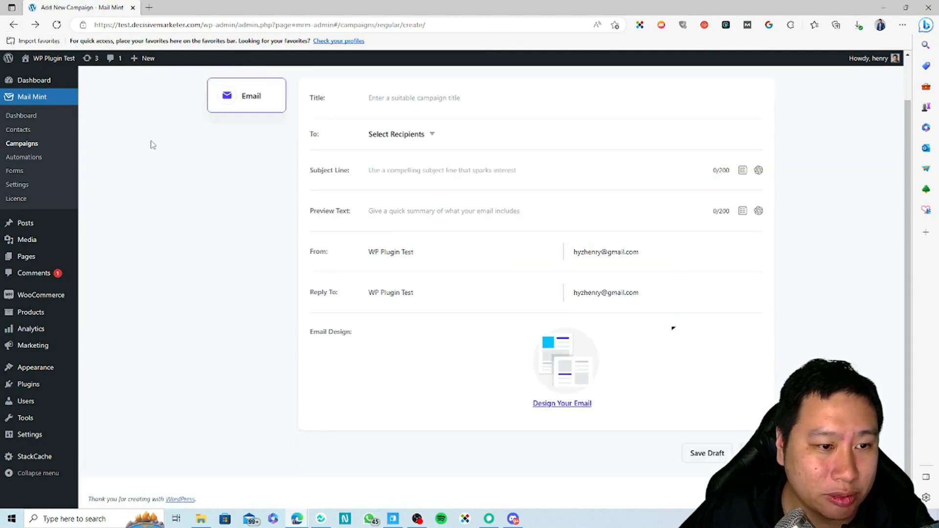
click(15, 170)
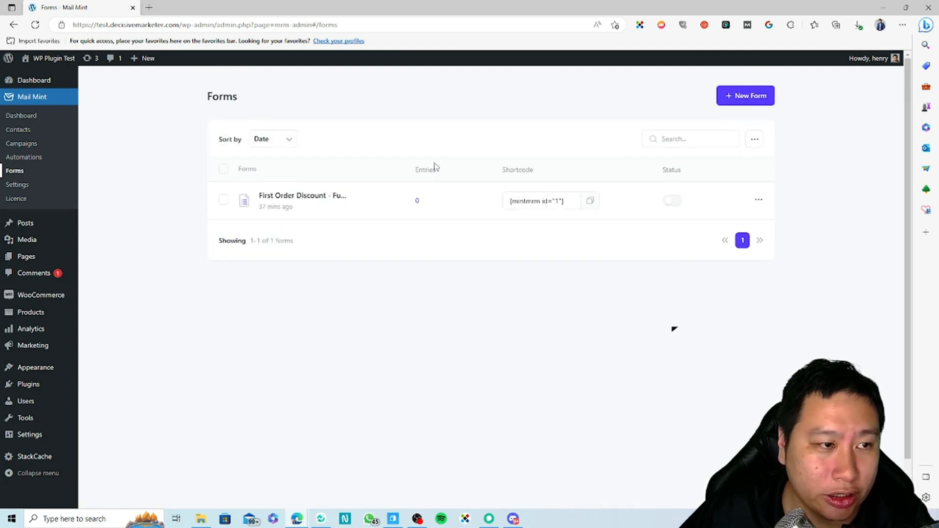
click(744, 96)
Create a form from the First Order Discount - Furniture Shop template.
click(565, 211)
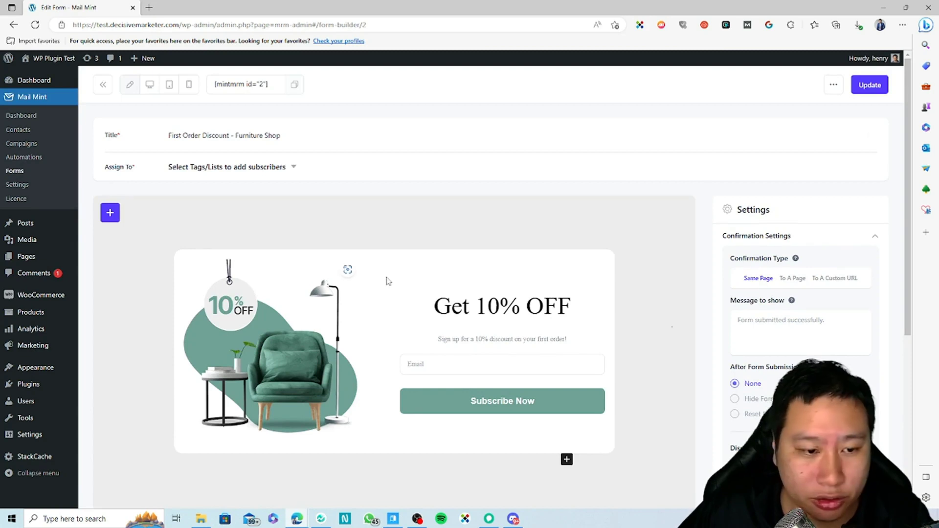
scroll(457, 321, down, 4)
scroll(323, 277, up, 2)
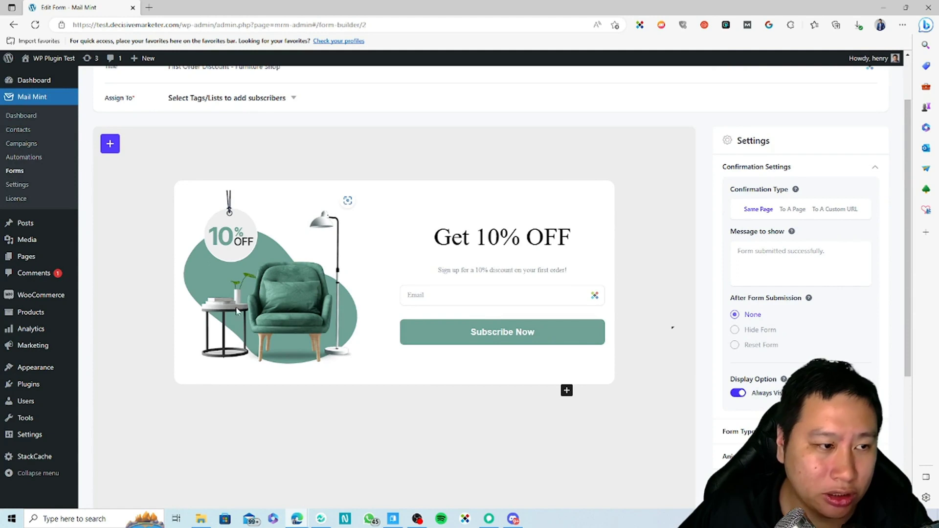
scroll(439, 391, up, 2)
scroll(389, 384, down, 3)
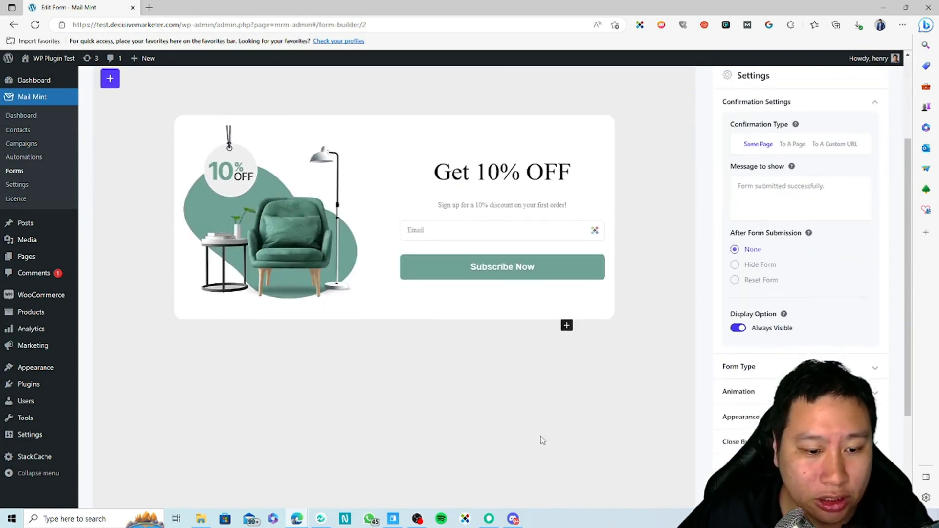
Inspect the email field, Subscribe Now button, Get 10% OFF heading, armchair image and paragraph blocks.
click(507, 220)
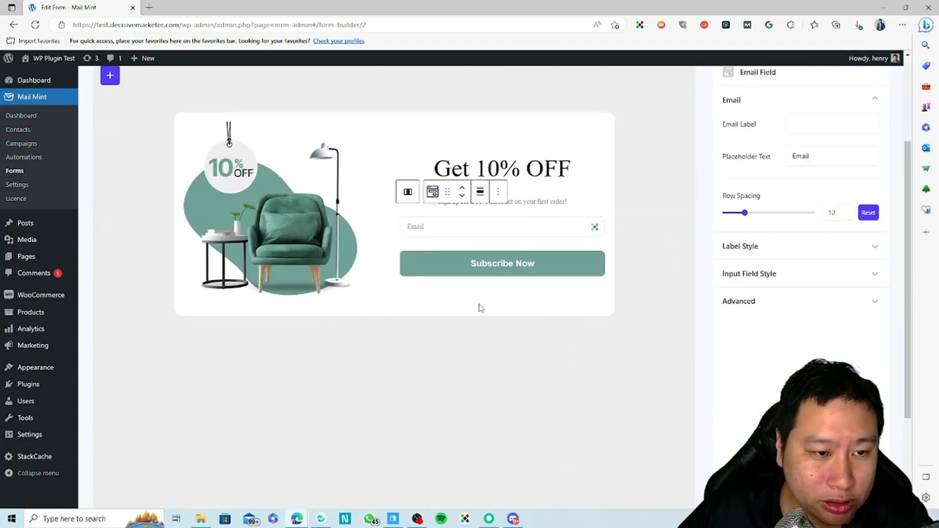
click(469, 264)
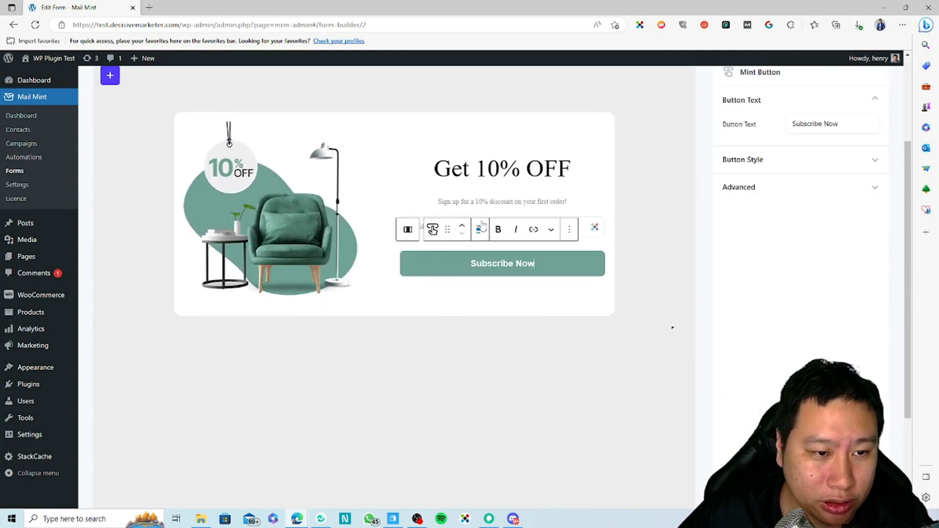
click(432, 231)
click(447, 230)
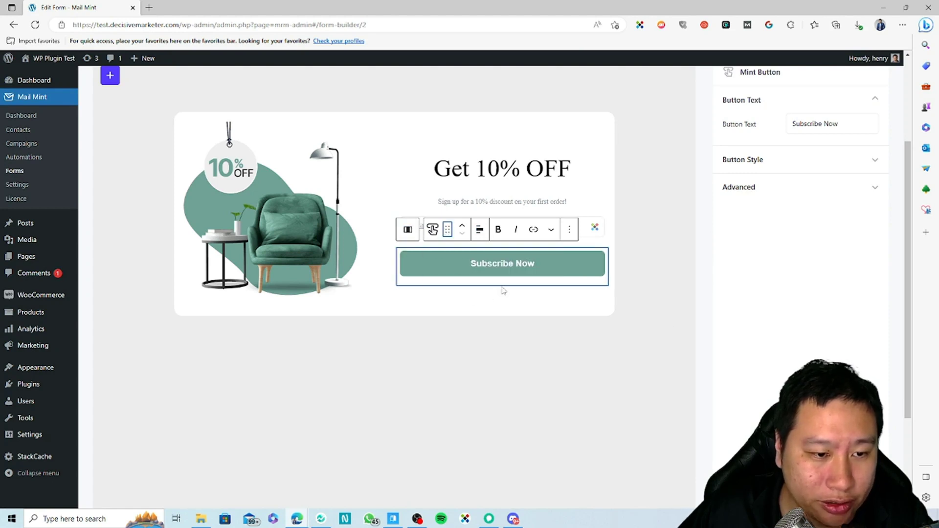
click(516, 170)
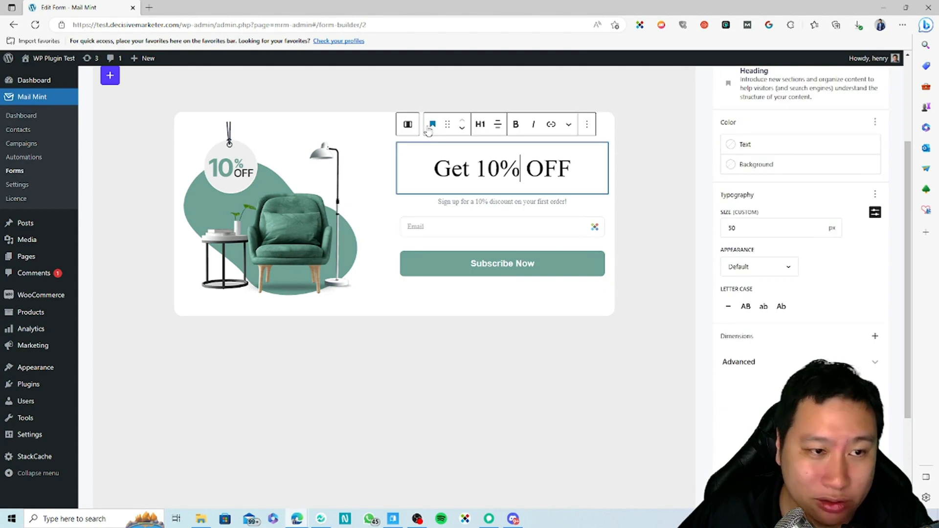
click(273, 170)
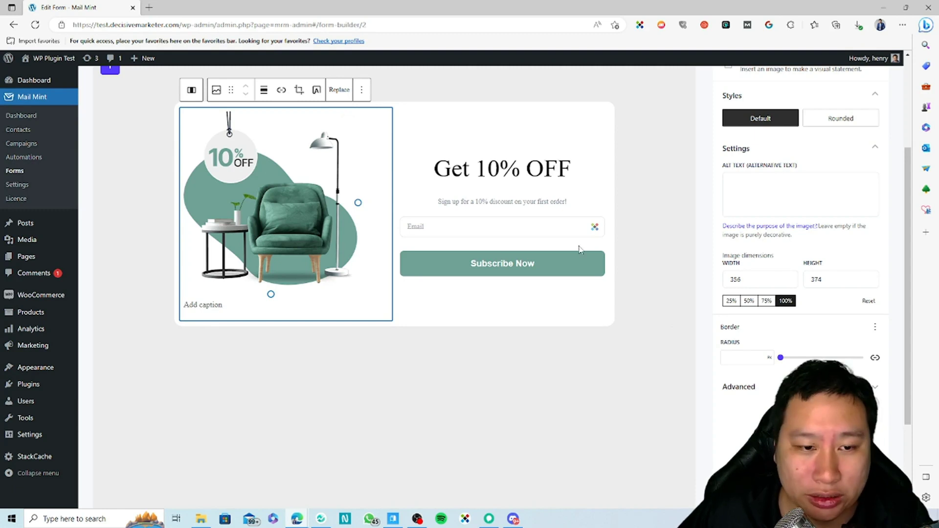
click(503, 196)
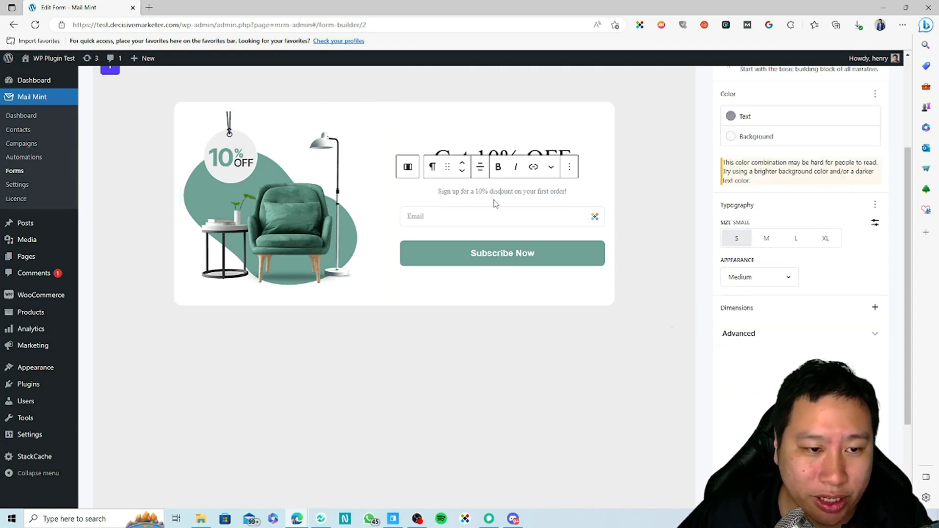
click(530, 152)
scroll(648, 323, up, 1)
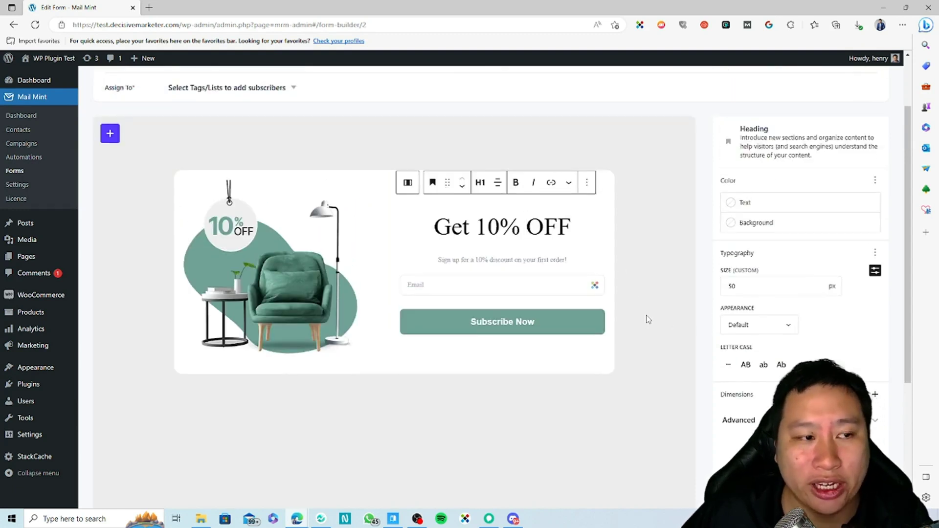
scroll(645, 318, up, 1)
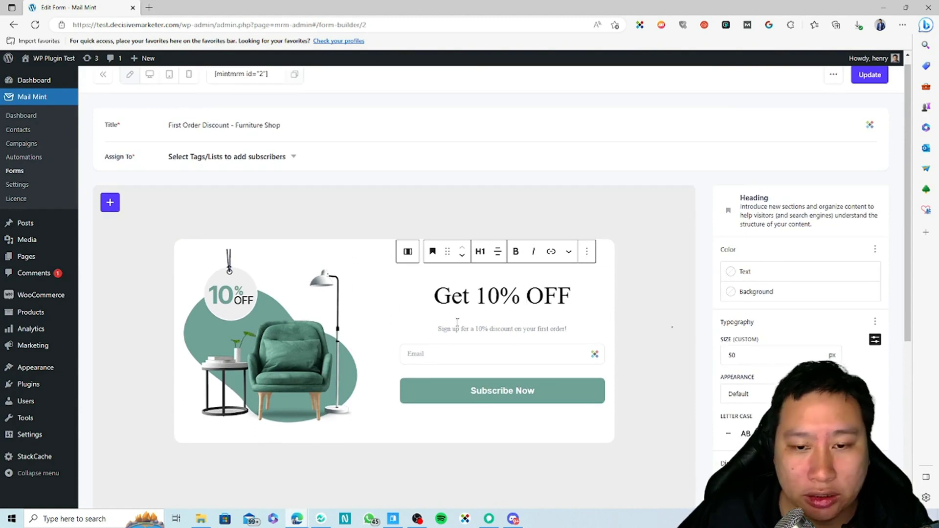
click(666, 340)
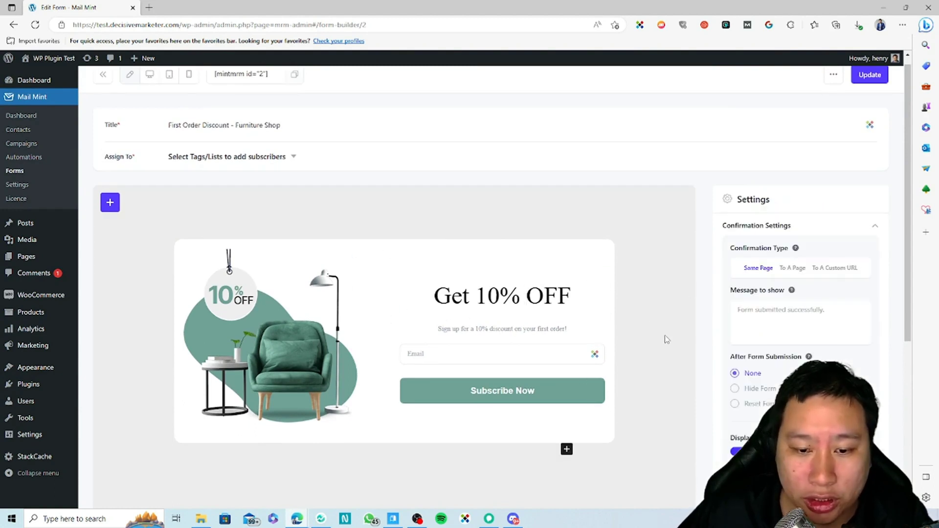
scroll(666, 313, down, 2)
click(566, 310)
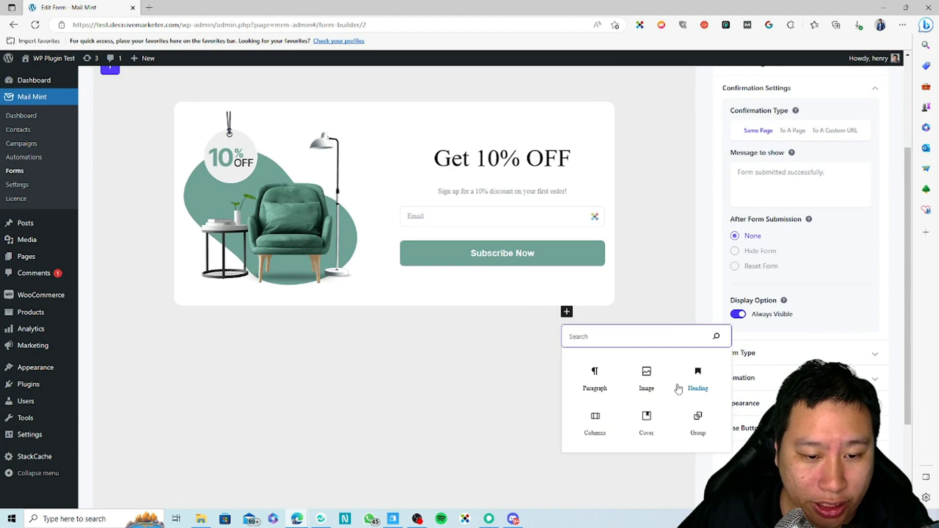
scroll(646, 348, down, 2)
scroll(646, 349, up, 1)
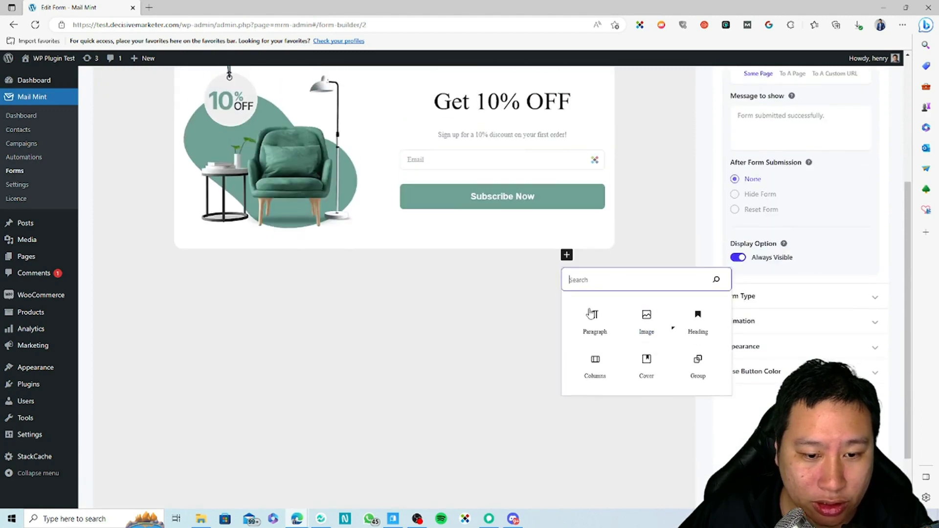
scroll(532, 347, up, 2)
scroll(532, 346, up, 2)
click(113, 215)
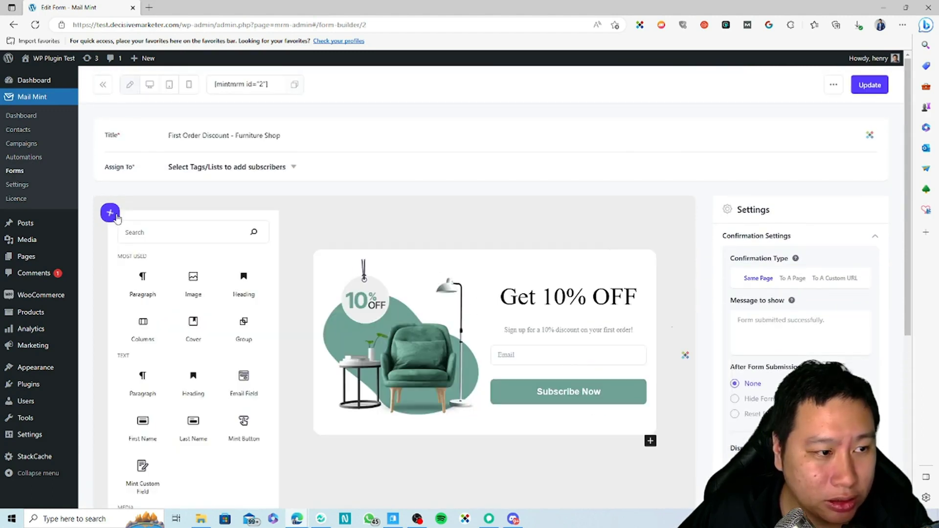
scroll(218, 299, down, 5)
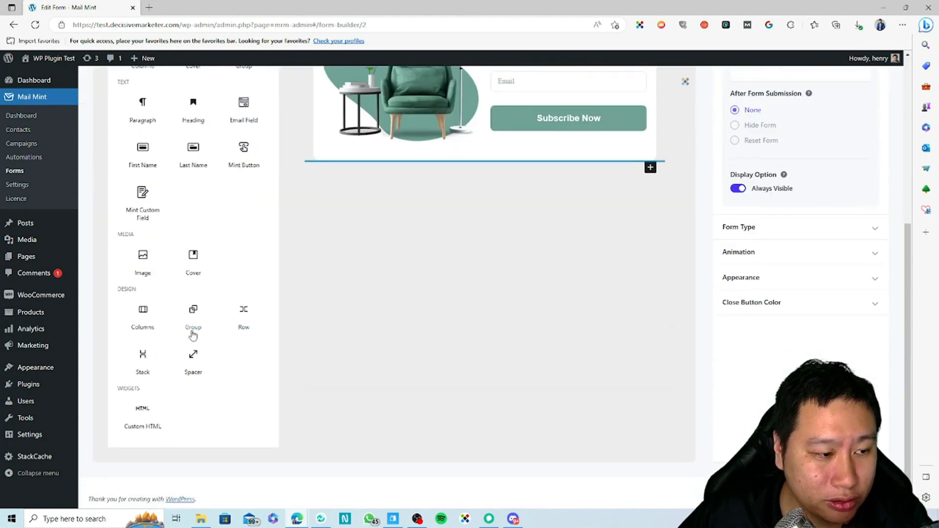
scroll(191, 323, up, 3)
scroll(191, 332, up, 1)
scroll(191, 327, down, 1)
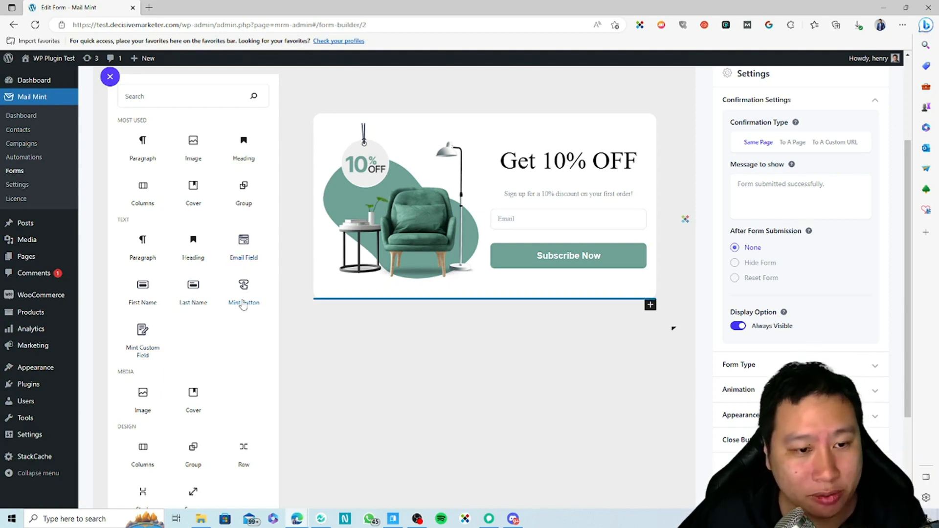
click(516, 272)
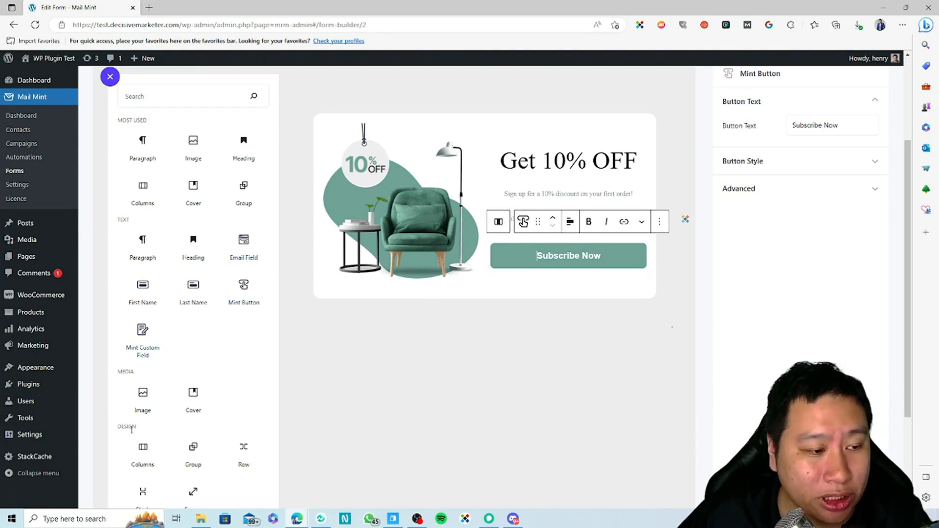
scroll(131, 429, down, 3)
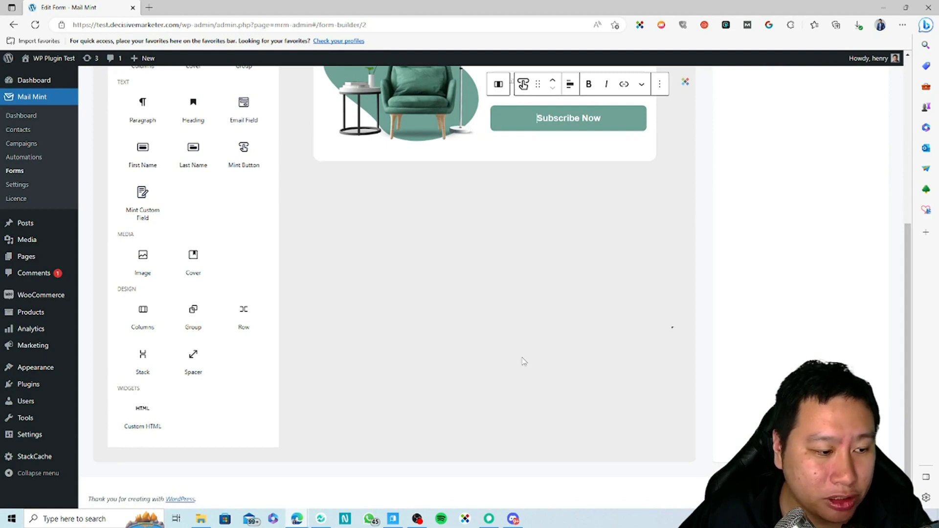
scroll(522, 361, up, 4)
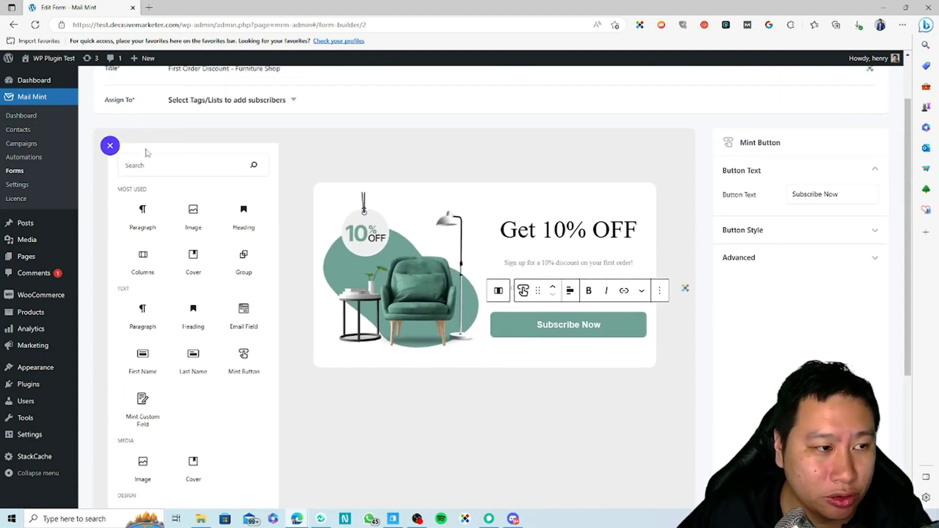
scroll(147, 157, down, 4)
scroll(124, 188, up, 5)
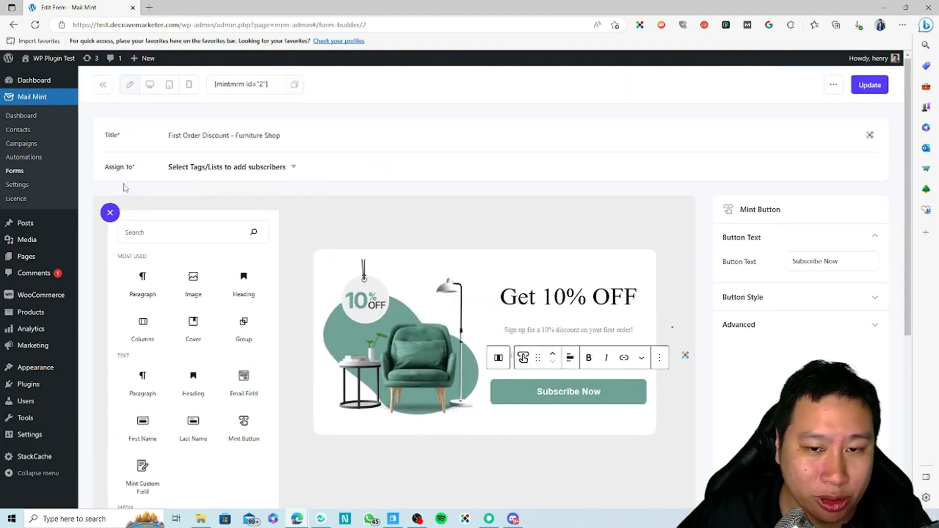
click(110, 213)
scroll(707, 201, down, 1)
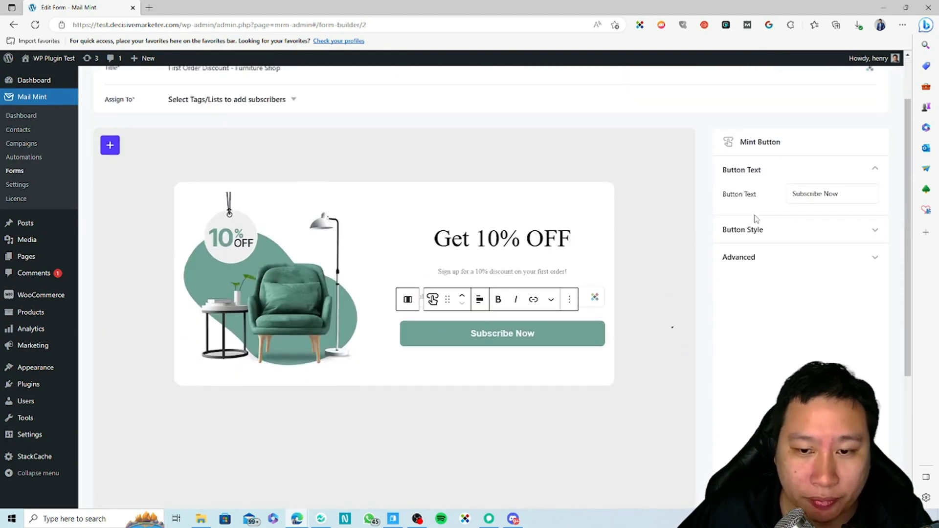
Set After Form Submission to Hide Form in the form settings.
click(650, 235)
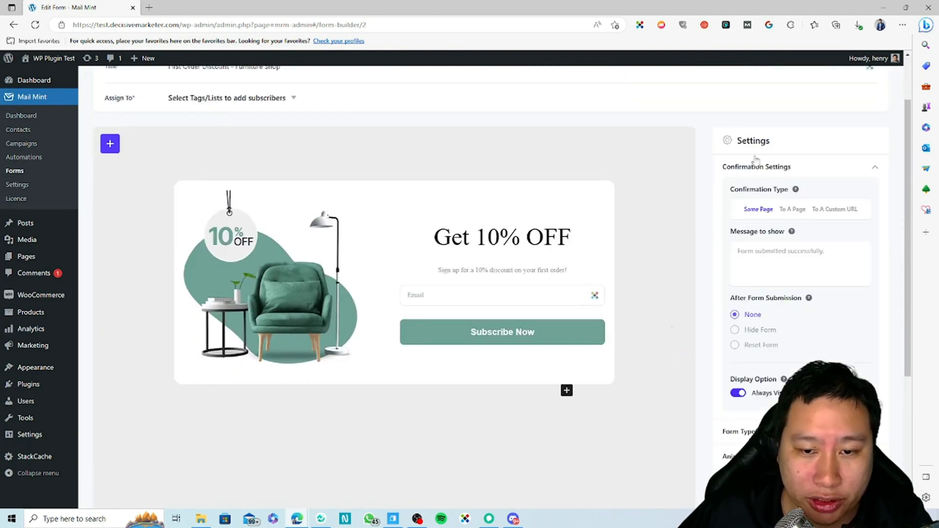
scroll(797, 230, down, 1)
scroll(797, 230, up, 1)
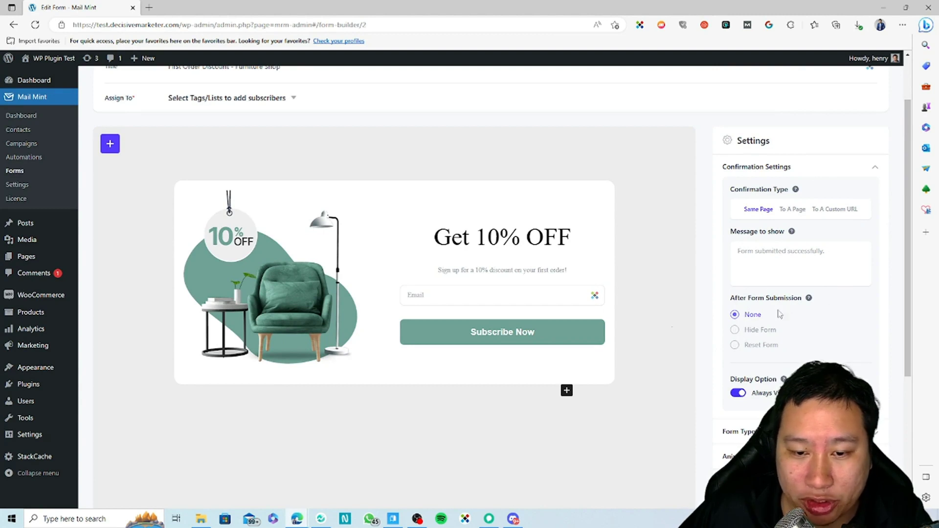
click(735, 332)
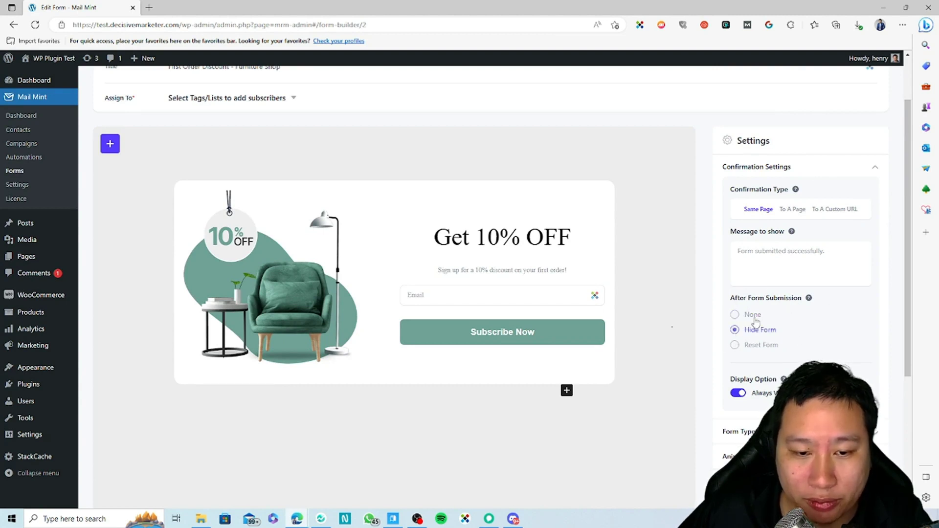
Review the Confirmation Settings and select the success message text.
scroll(822, 335, down, 2)
scroll(782, 335, up, 2)
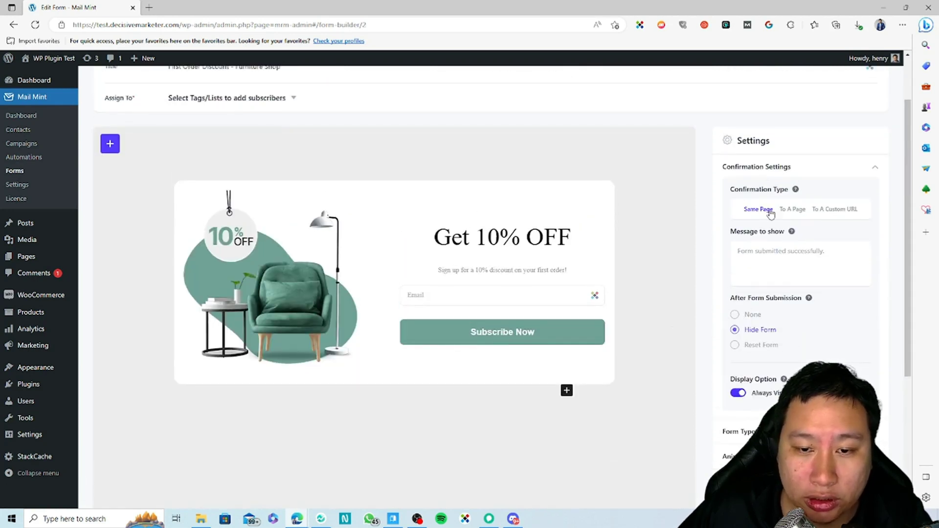
click(812, 172)
click(770, 166)
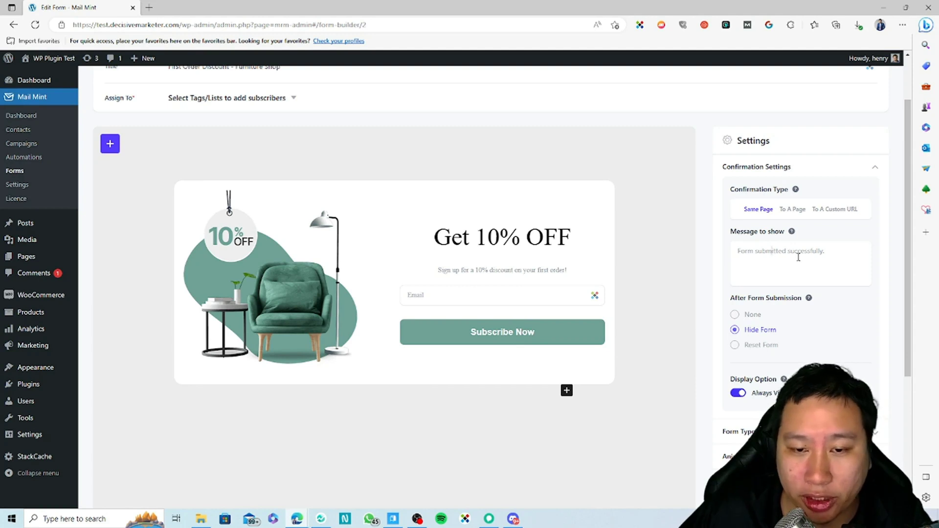
click(783, 168)
click(784, 170)
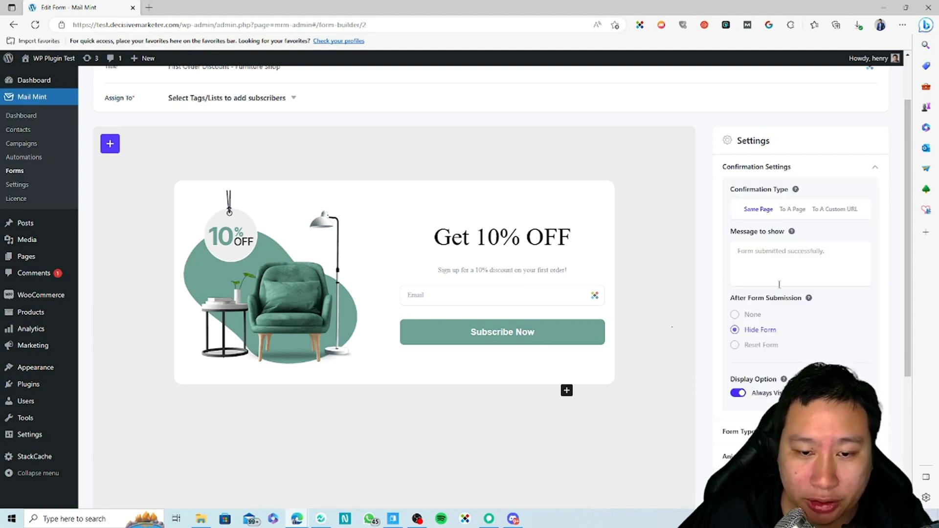
drag(824, 261, 709, 260)
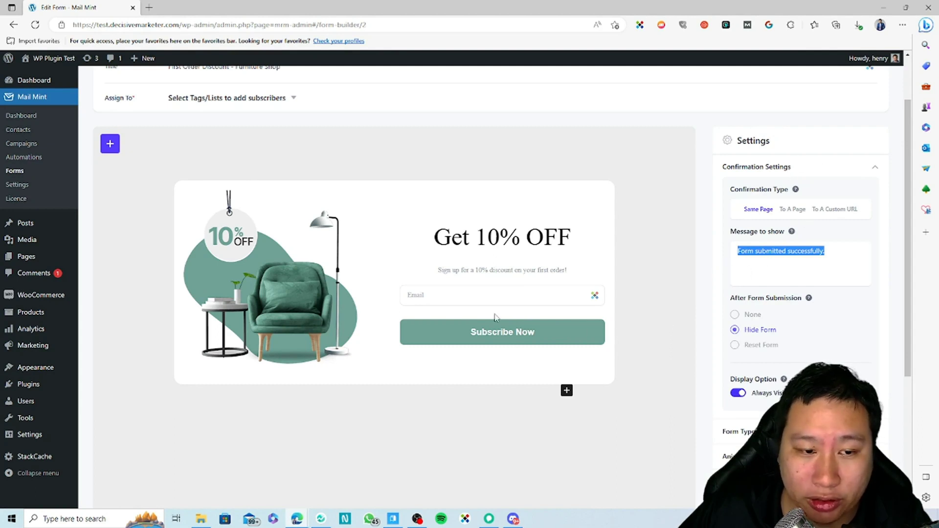
click(788, 172)
click(786, 175)
click(786, 176)
click(779, 168)
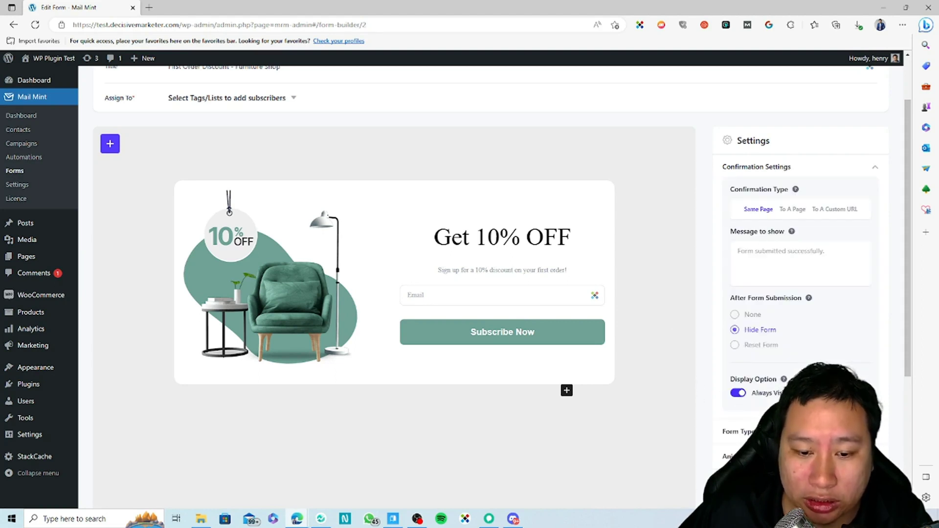
Switch off Always Visible so the form is hidden for 7 days.
scroll(715, 403, down, 1)
click(786, 383)
scroll(715, 365, down, 2)
click(761, 369)
scroll(740, 370, down, 2)
scroll(673, 361, up, 1)
scroll(673, 362, up, 2)
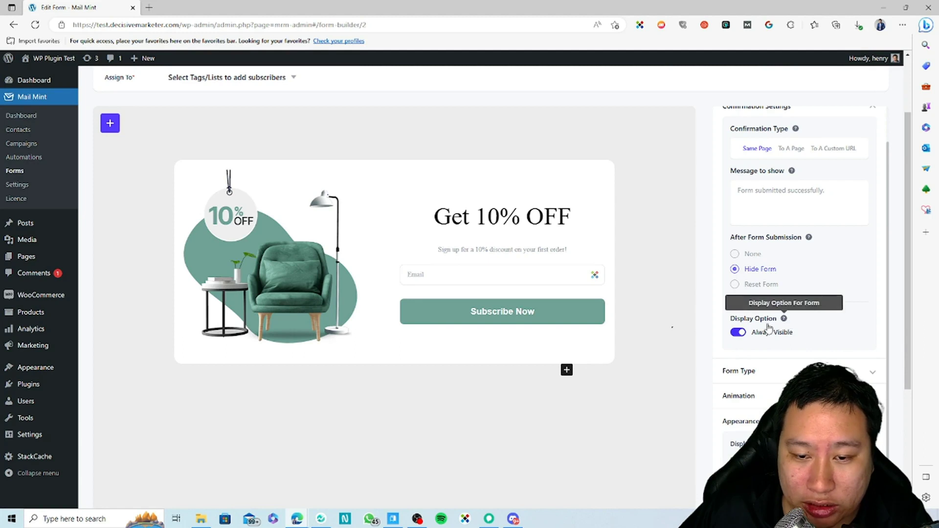
click(737, 333)
click(737, 334)
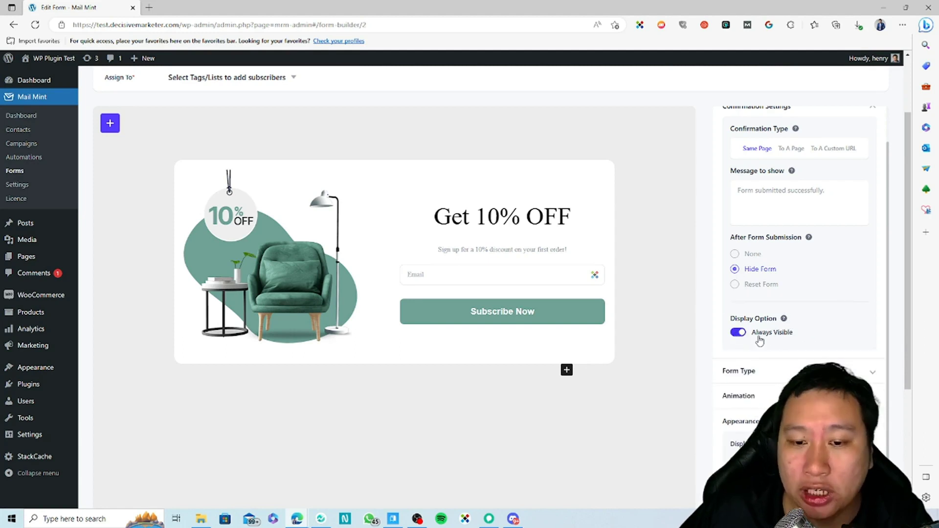
click(740, 335)
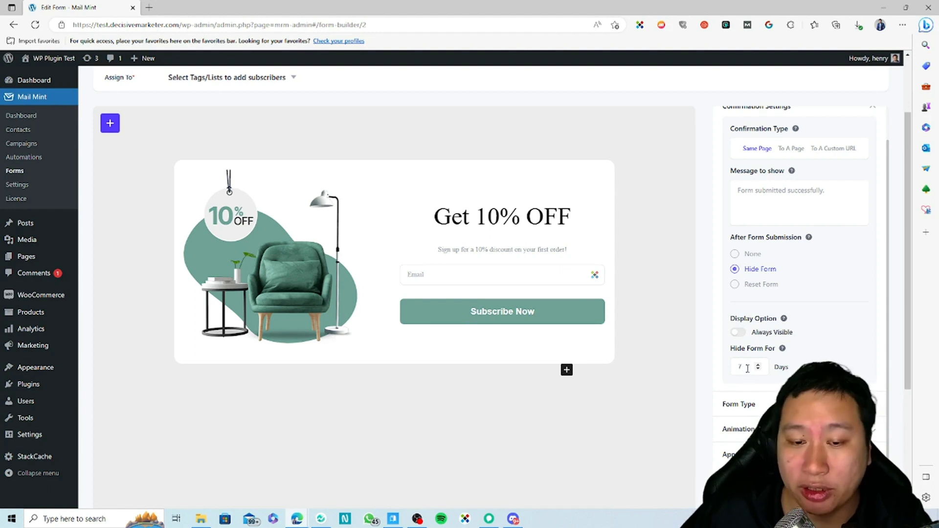
mouse_move(785, 352)
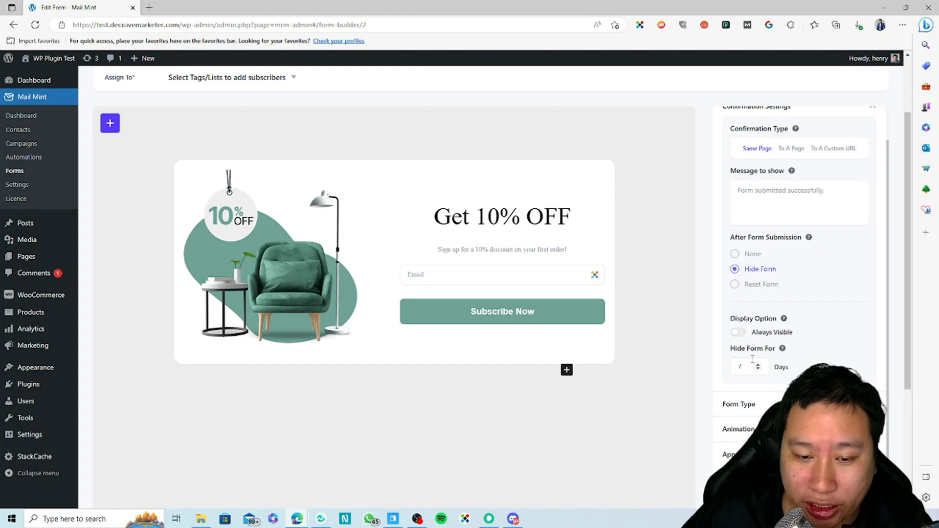
scroll(752, 359, down, 1)
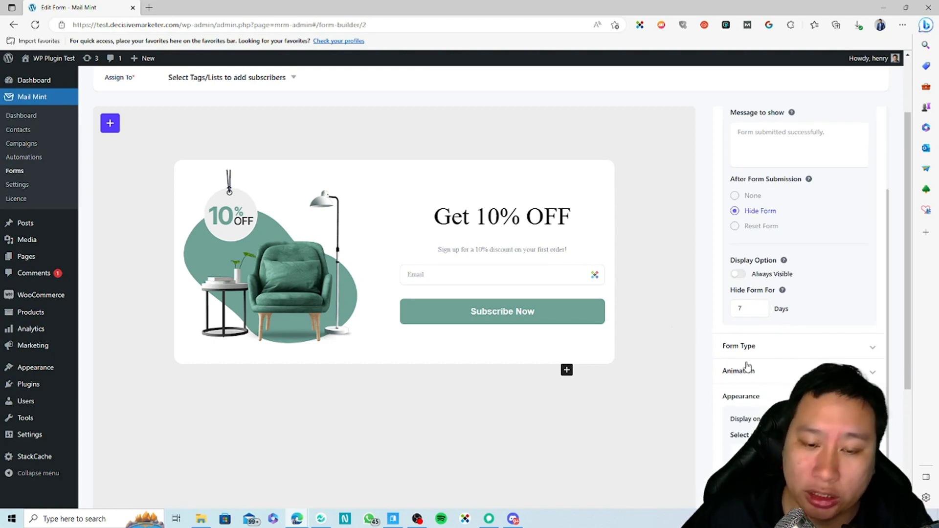
Try the Default, Pop Up, Fly In, Fixed On Top and Fixed On Bottom layouts under Form Type.
scroll(651, 337, down, 3)
click(763, 210)
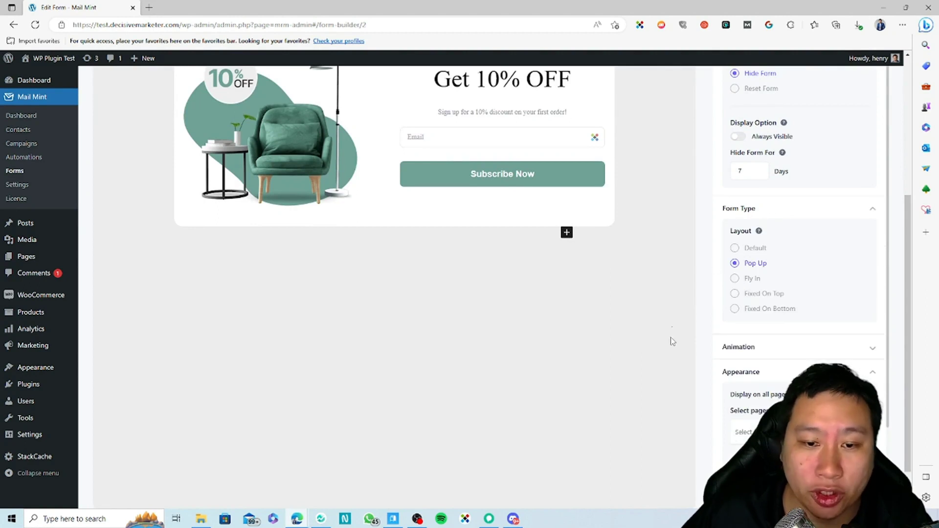
click(736, 249)
click(736, 266)
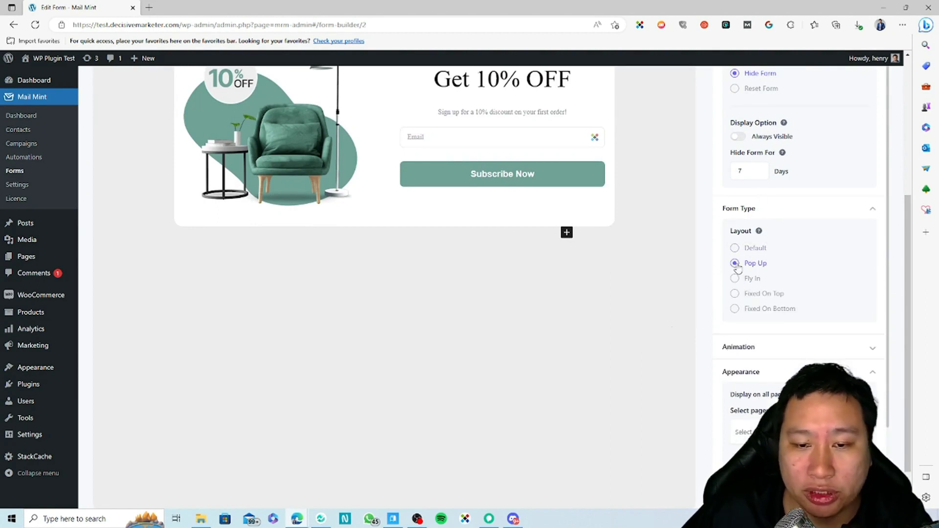
click(735, 279)
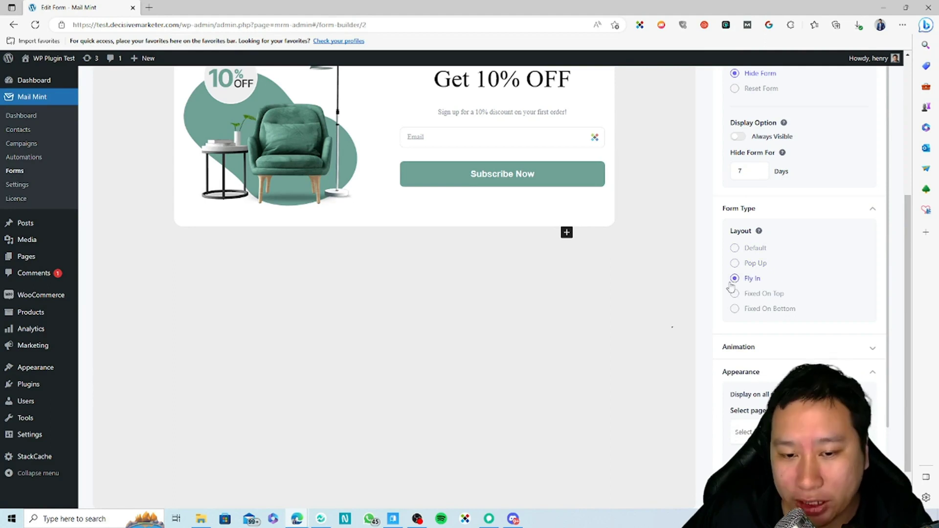
click(735, 294)
click(736, 308)
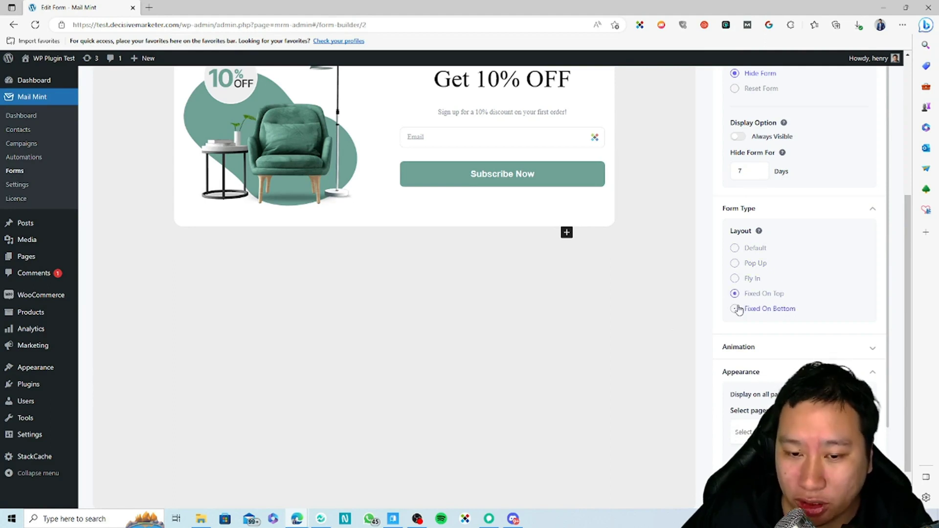
scroll(728, 294, up, 1)
click(738, 318)
Settle the form layout on Fly In.
scroll(559, 340, up, 3)
scroll(561, 342, down, 2)
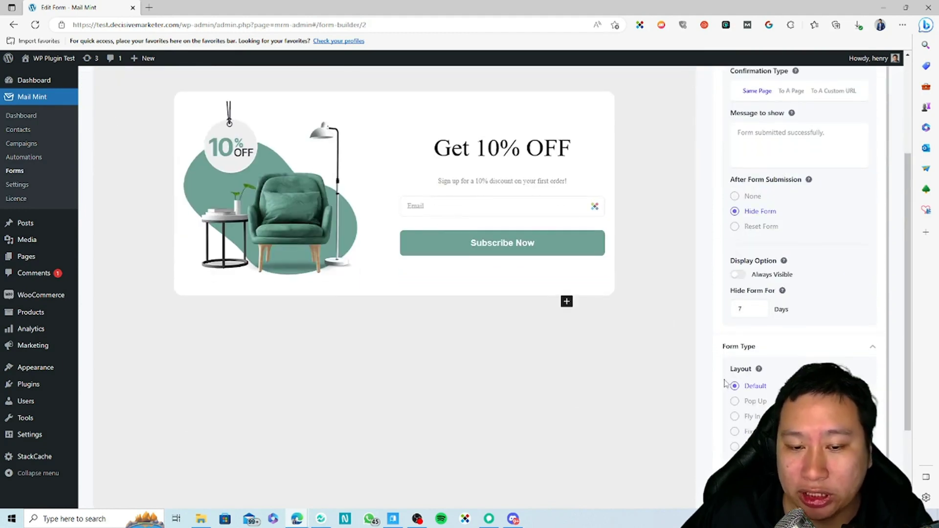
scroll(724, 395, down, 1)
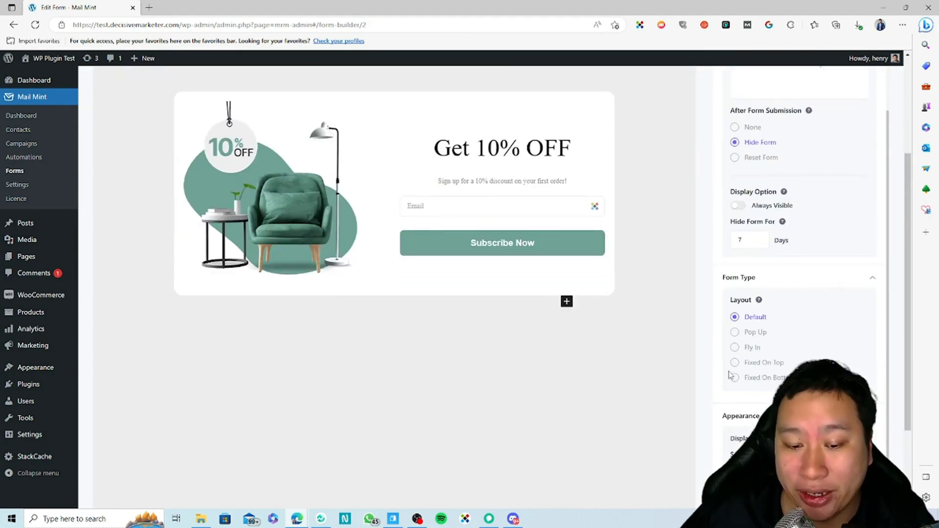
scroll(730, 375, down, 5)
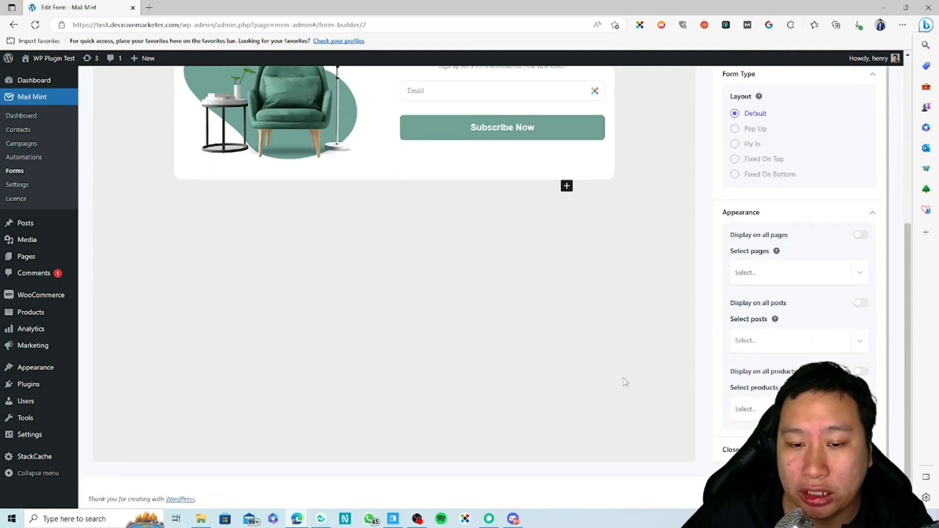
scroll(624, 379, up, 5)
scroll(625, 378, down, 2)
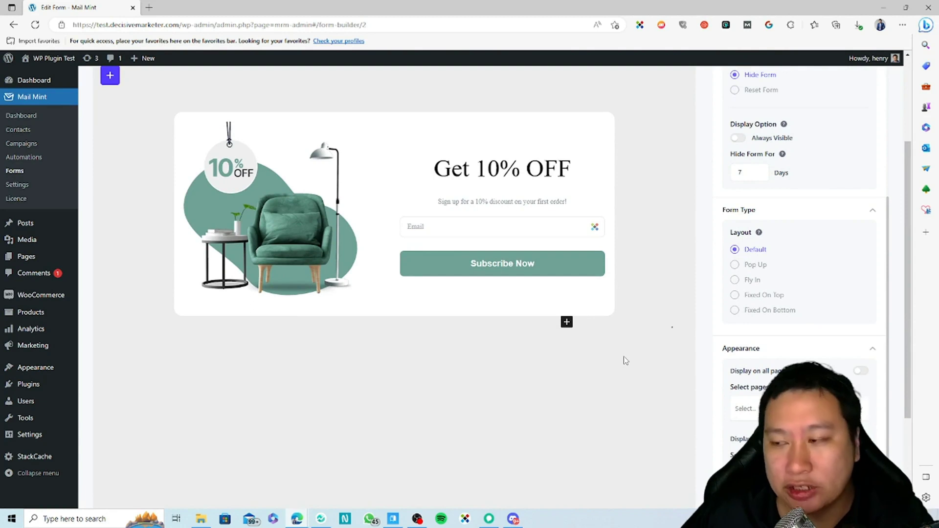
click(734, 266)
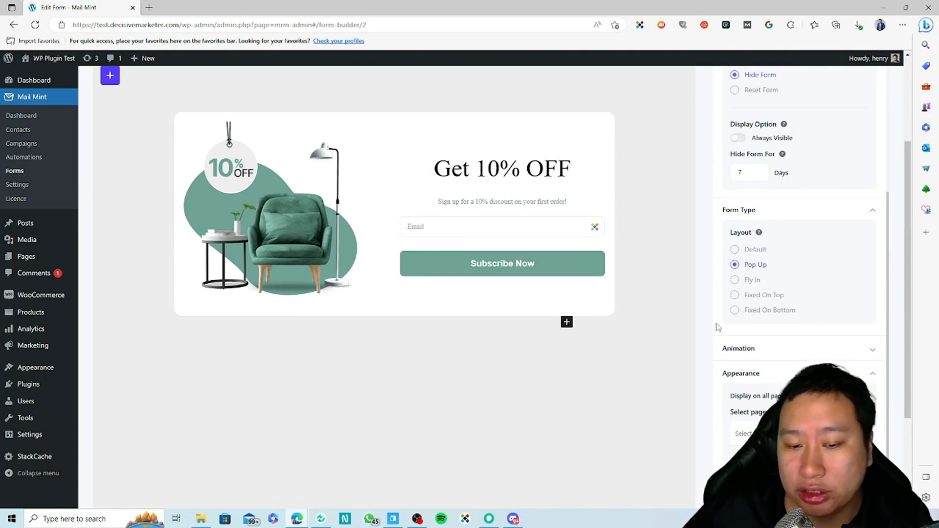
click(735, 281)
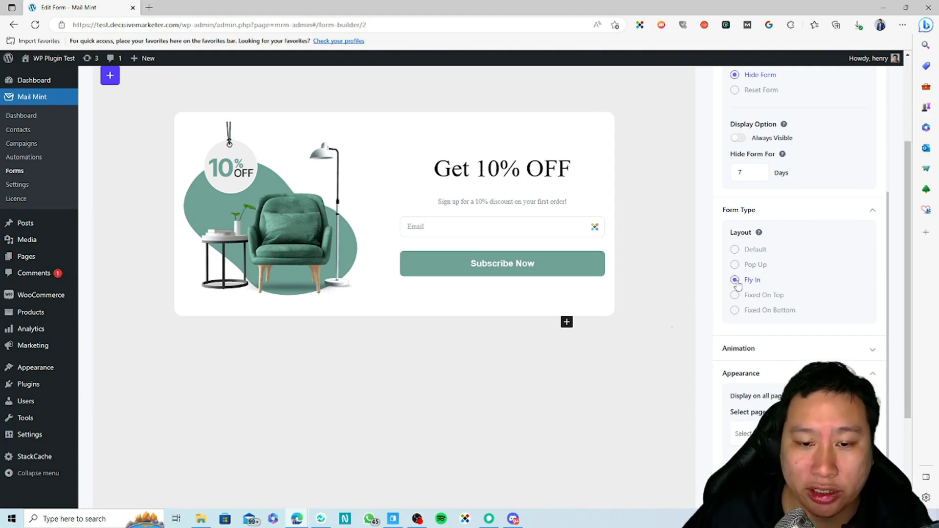
click(754, 349)
click(755, 346)
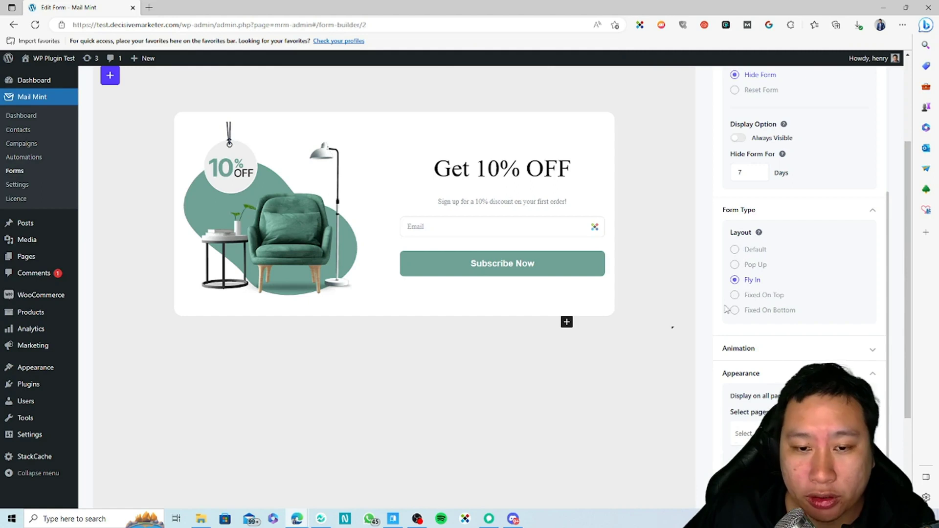
Expand and collapse the Animation settings.
scroll(774, 312, down, 1)
click(768, 323)
scroll(769, 325, down, 2)
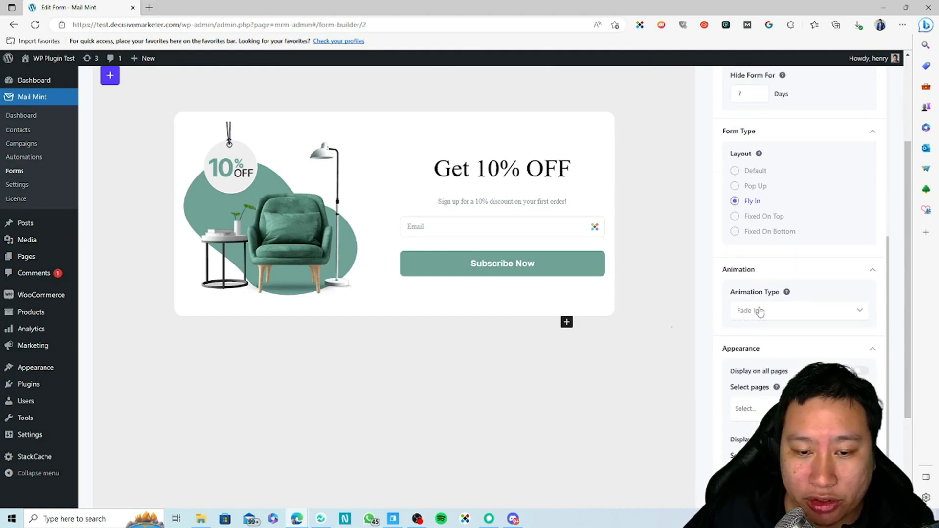
click(763, 271)
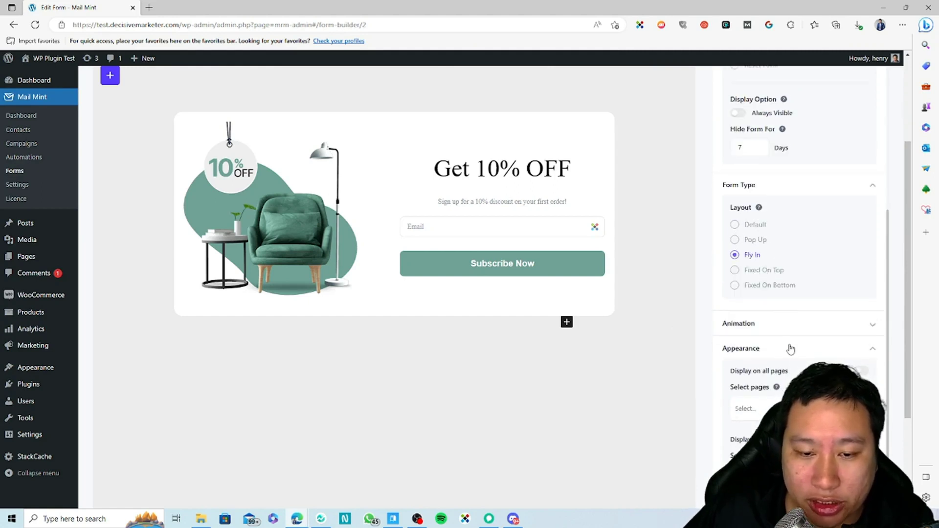
Choose the black preset swatch for the Close Button icon colour.
scroll(783, 343, down, 3)
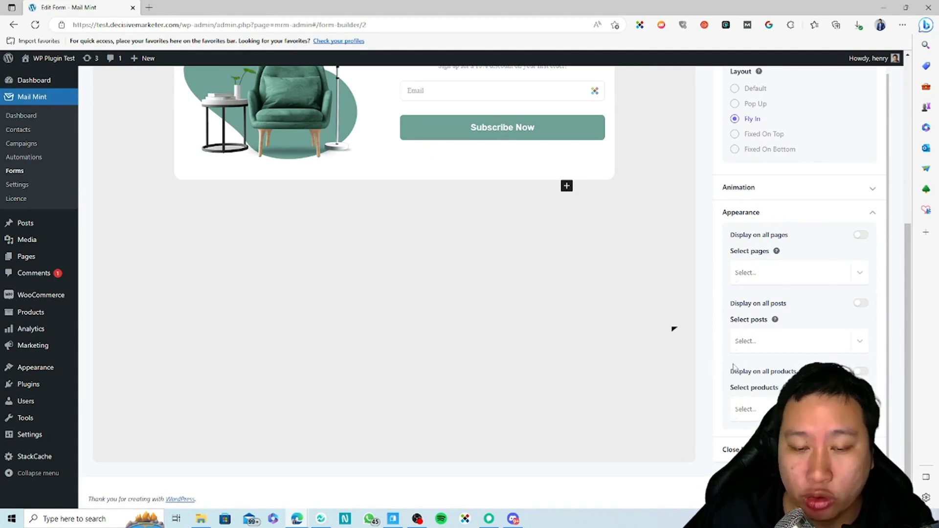
scroll(781, 384, up, 1)
scroll(782, 384, down, 5)
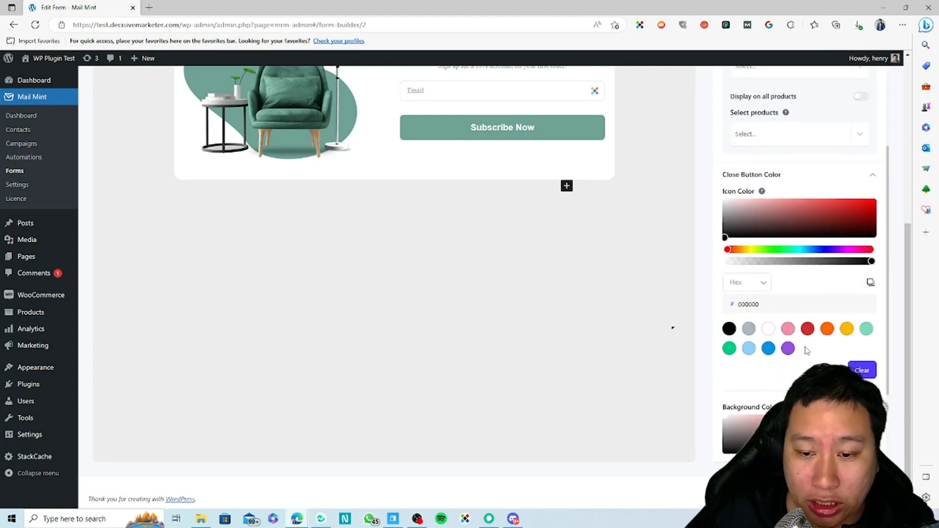
click(729, 328)
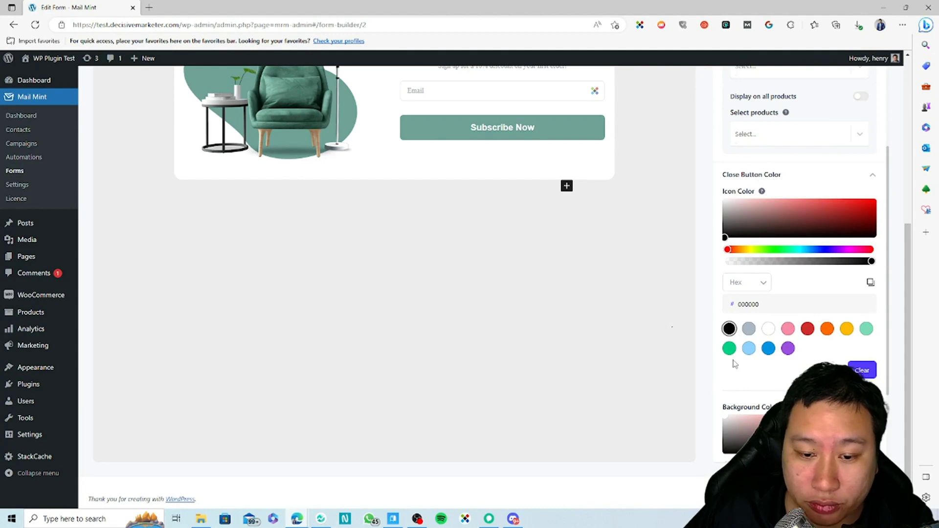
scroll(752, 362, down, 2)
scroll(752, 361, up, 2)
mouse_move(786, 394)
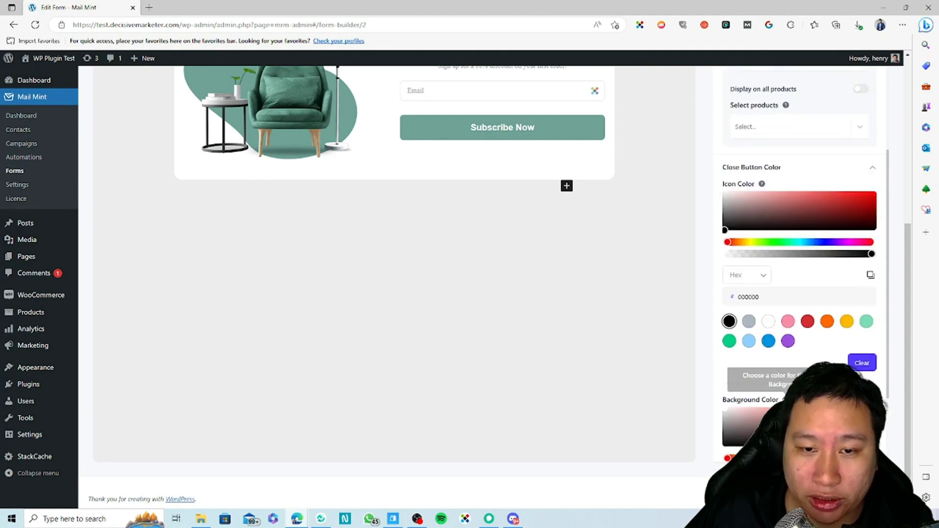
scroll(759, 381, down, 2)
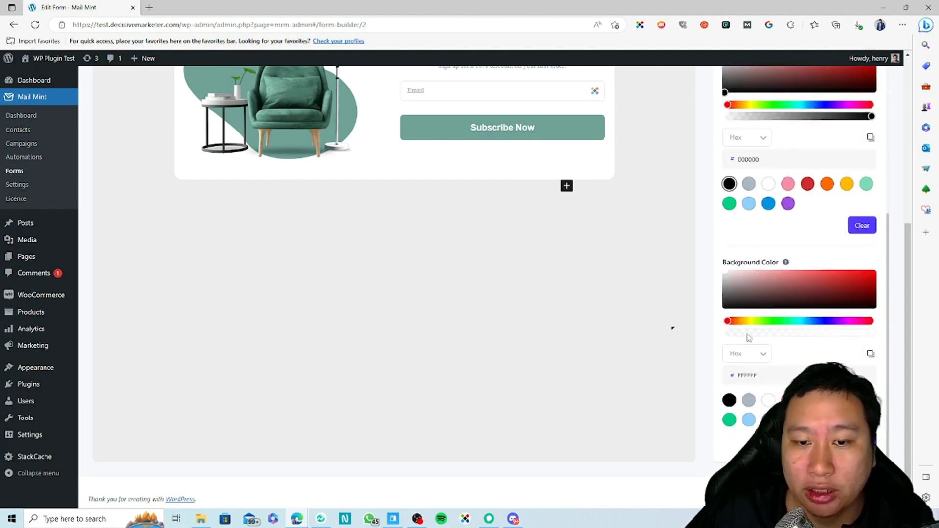
scroll(773, 372, up, 2)
scroll(790, 362, down, 2)
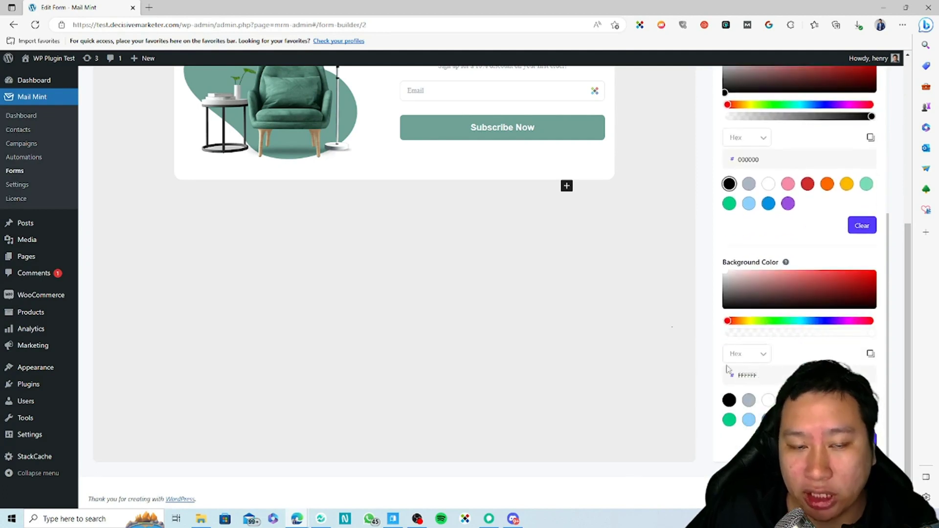
scroll(688, 365, up, 4)
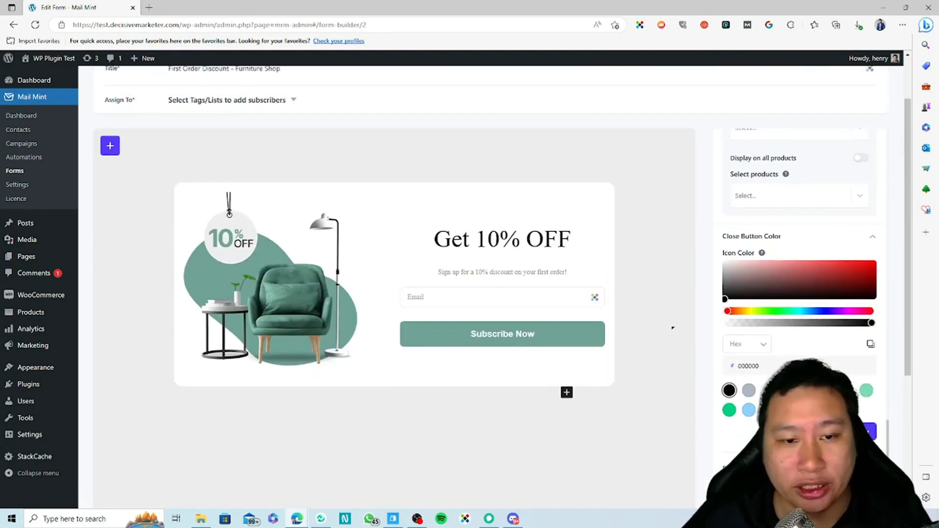
scroll(760, 319, up, 1)
scroll(800, 277, up, 10)
click(803, 167)
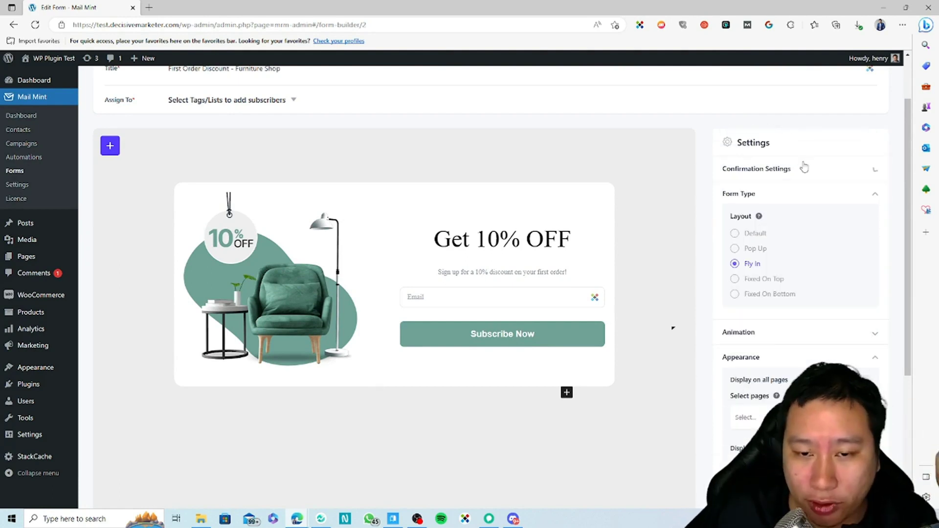
click(803, 194)
click(792, 244)
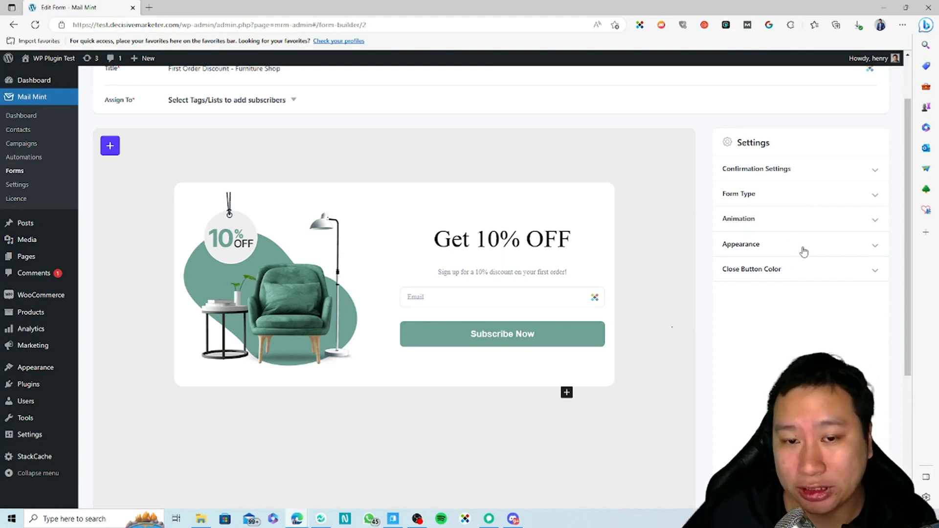
scroll(461, 268, up, 2)
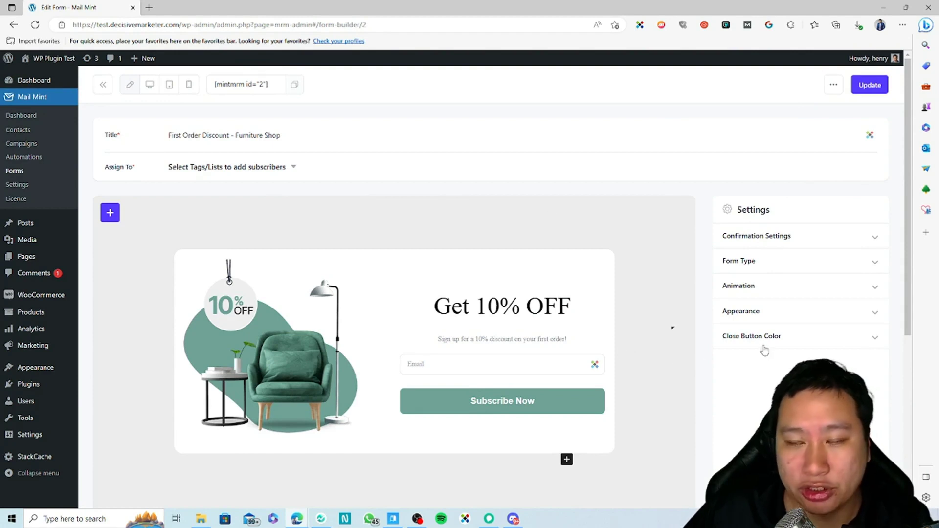
click(776, 311)
scroll(770, 309, down, 1)
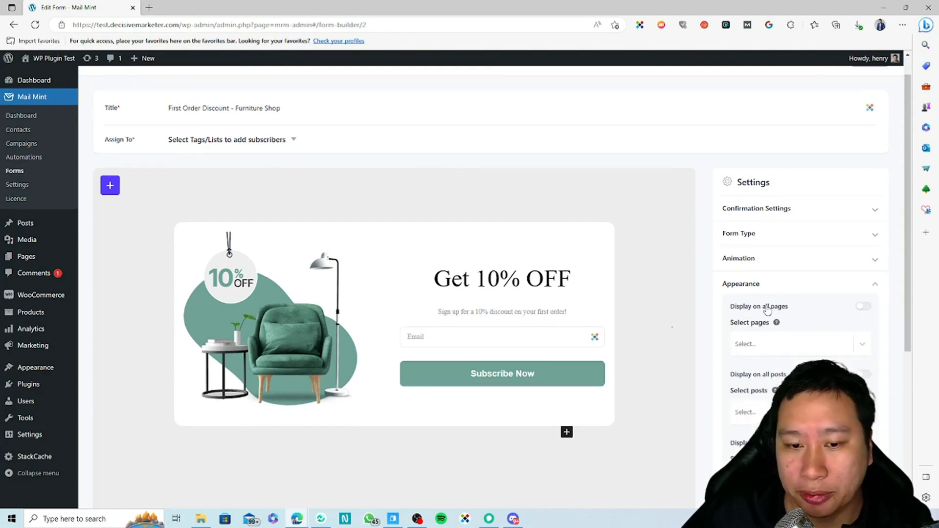
click(769, 284)
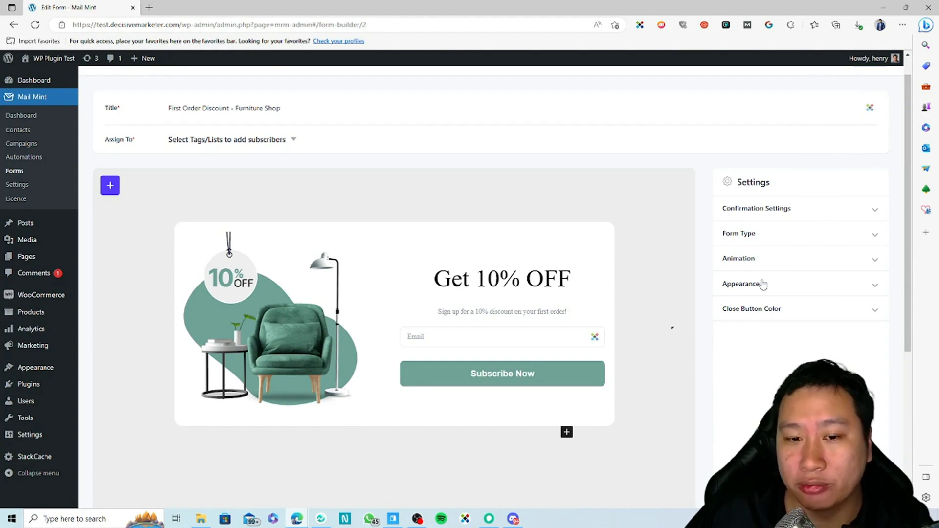
click(776, 266)
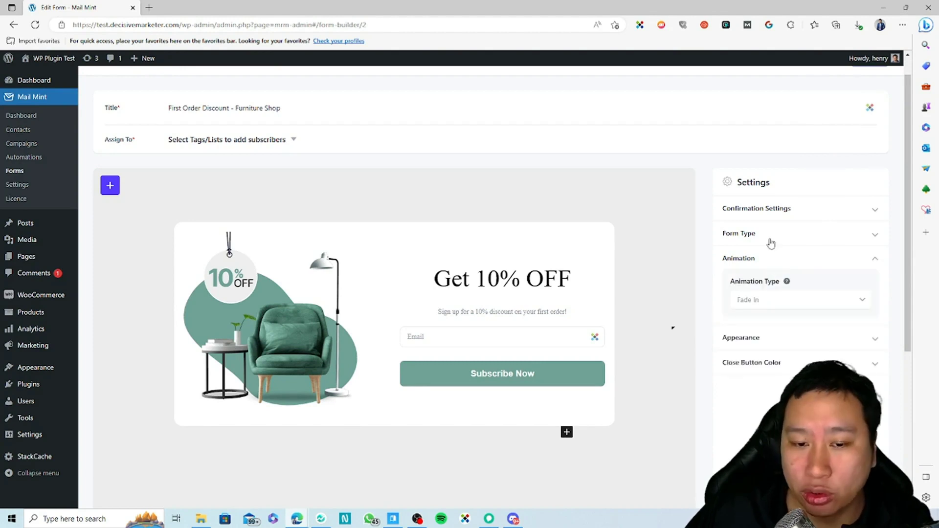
click(771, 243)
click(769, 243)
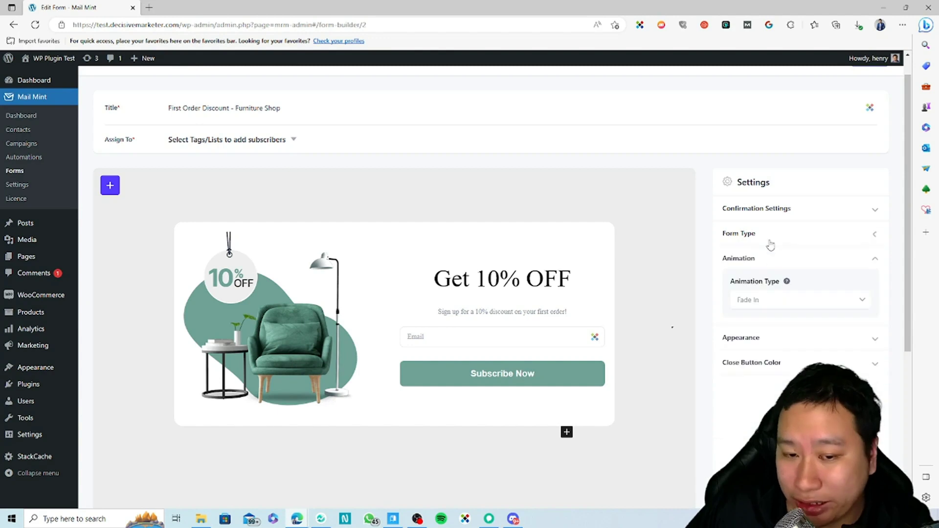
click(759, 269)
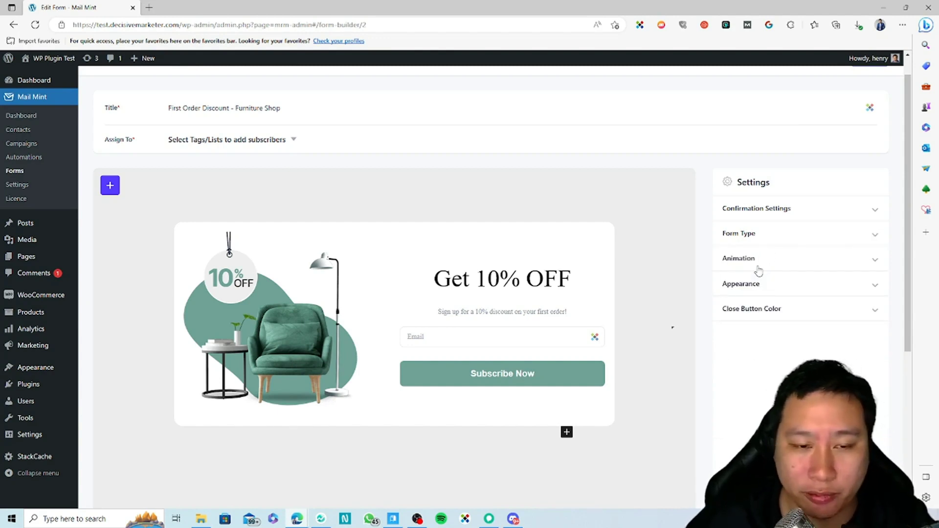
scroll(702, 316, up, 1)
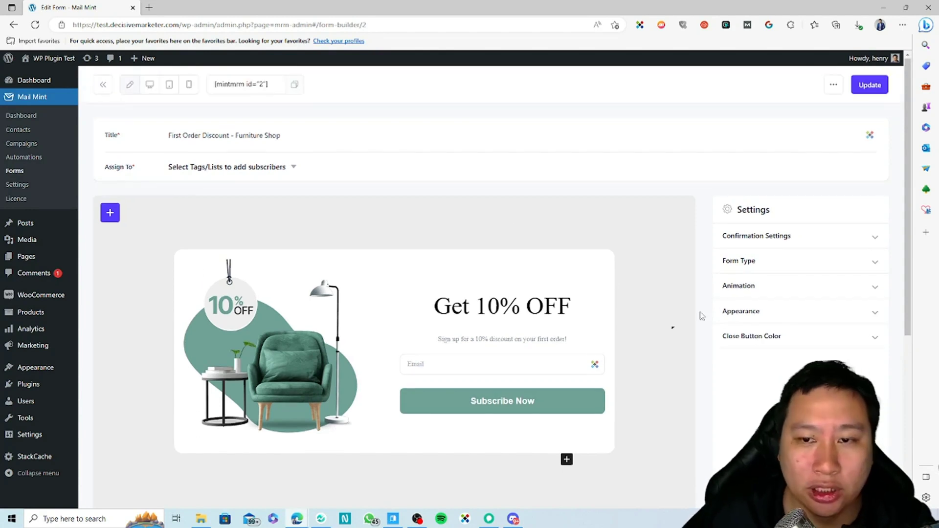
click(287, 174)
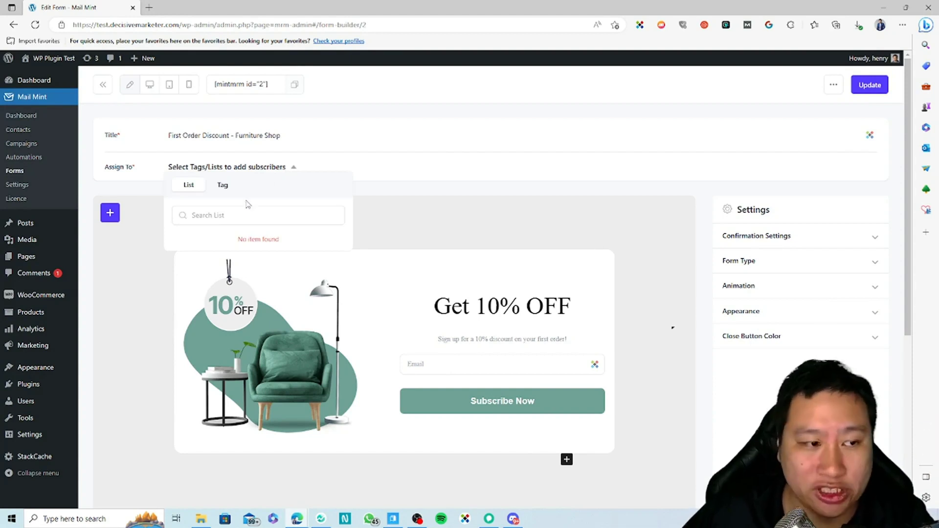
click(228, 172)
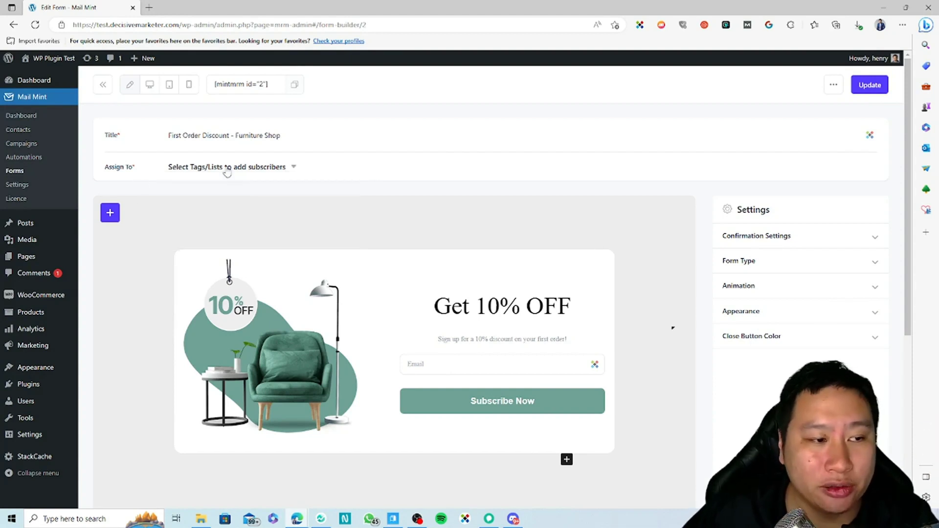
click(181, 172)
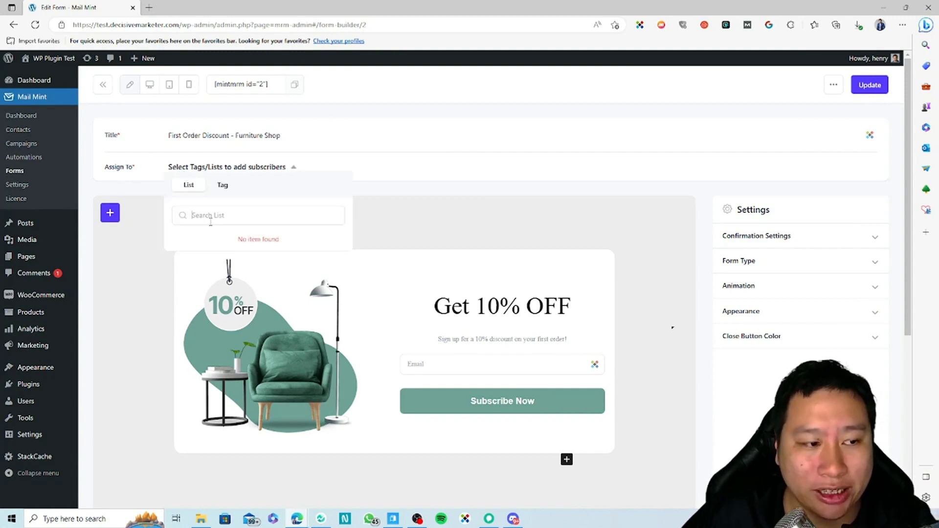
click(224, 191)
click(189, 187)
click(223, 186)
click(272, 168)
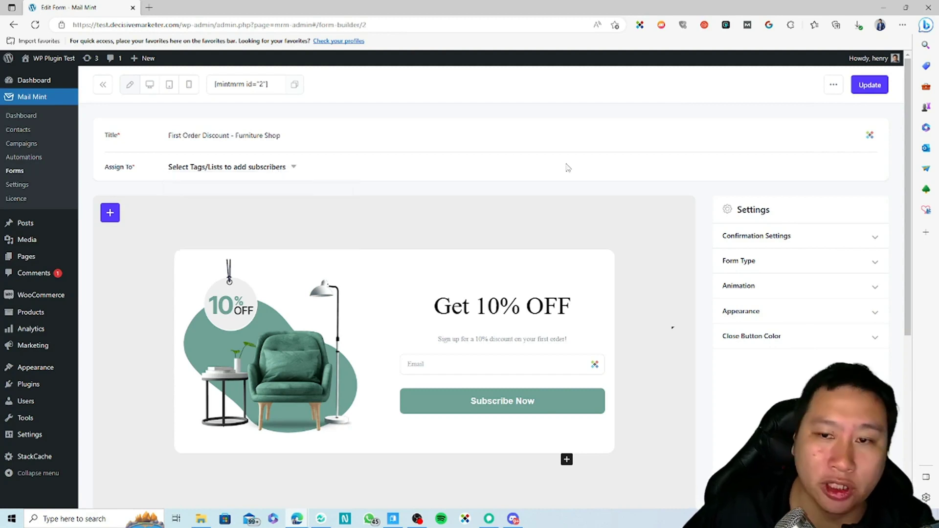
click(545, 316)
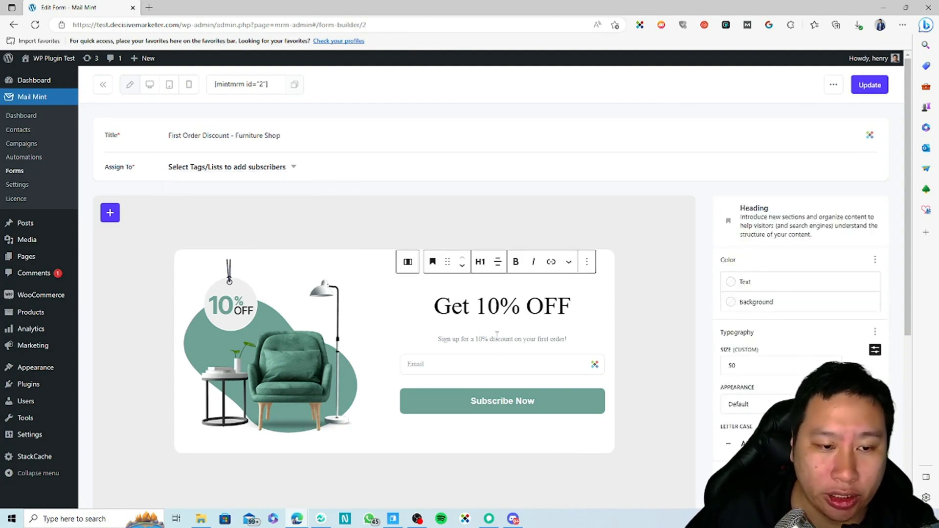
drag(488, 339, 543, 339)
click(619, 333)
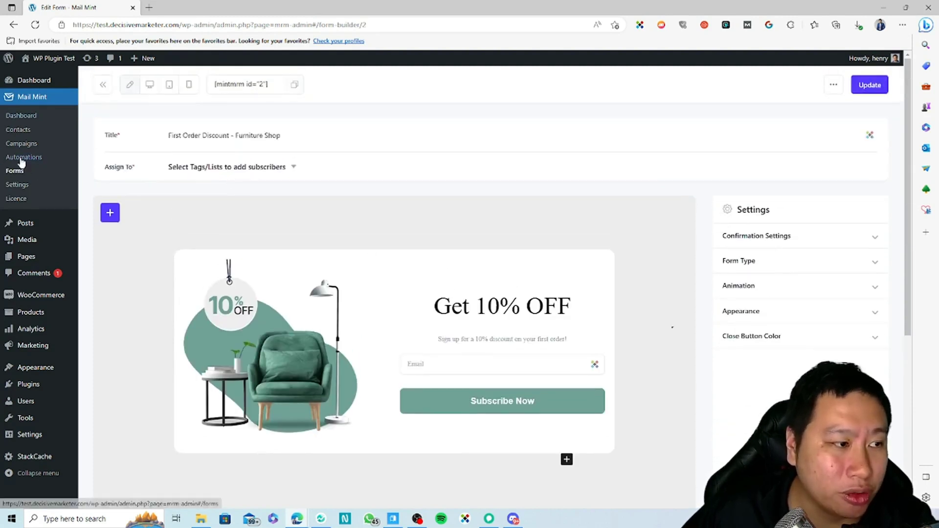
Start a new contact and look through its subscription status, list and tag choices.
click(28, 130)
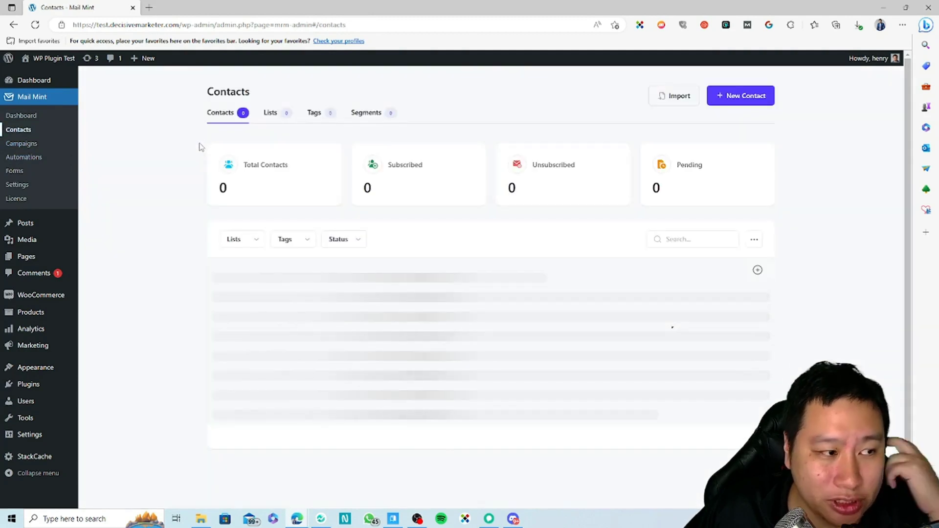
click(732, 106)
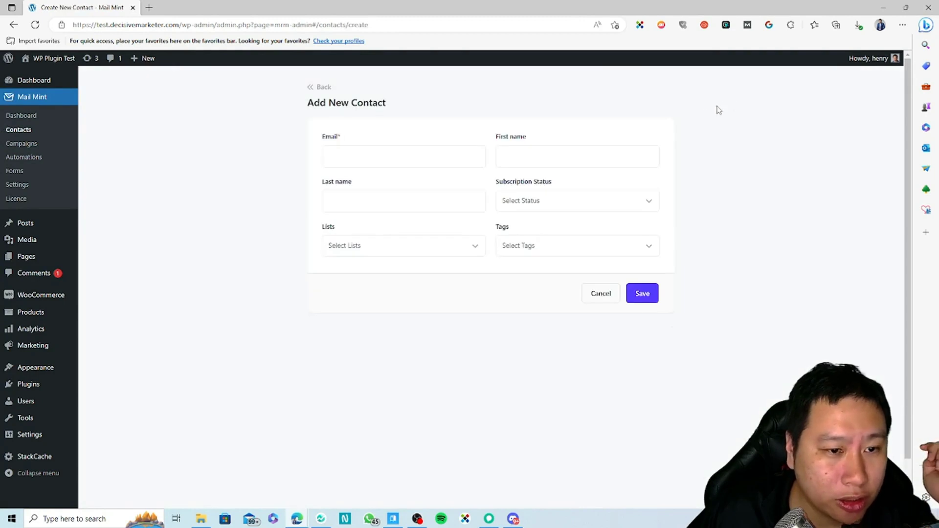
click(364, 160)
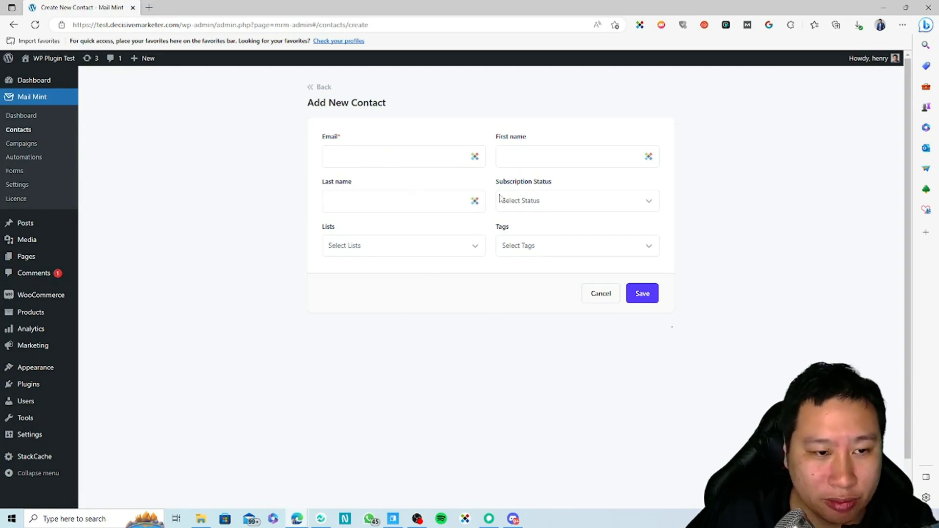
click(550, 201)
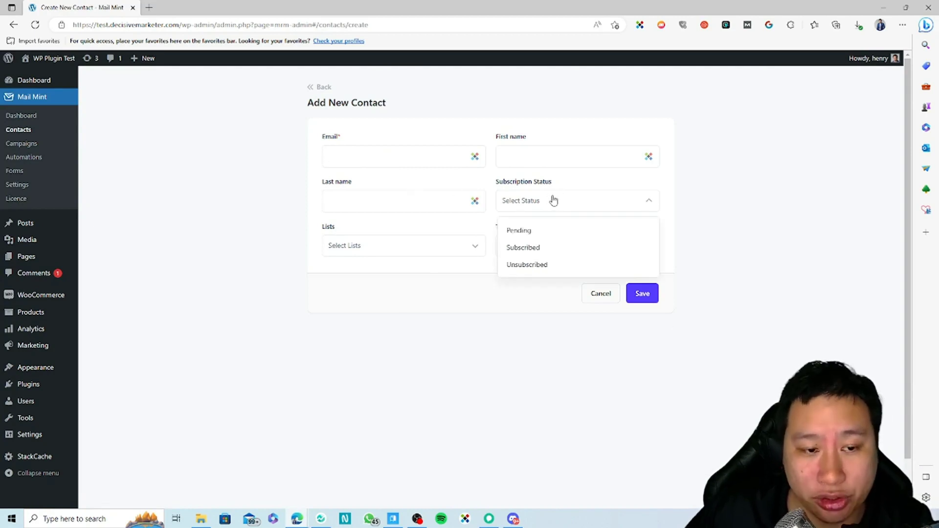
click(374, 250)
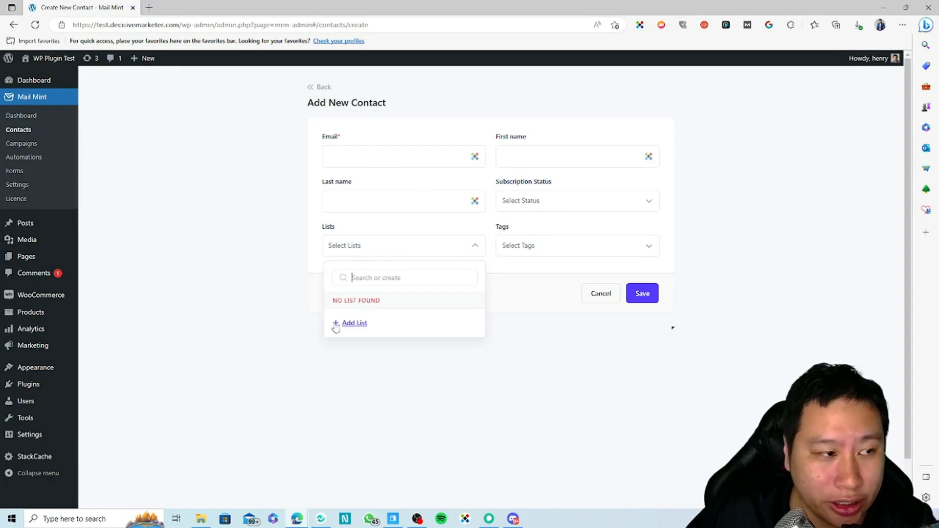
click(554, 241)
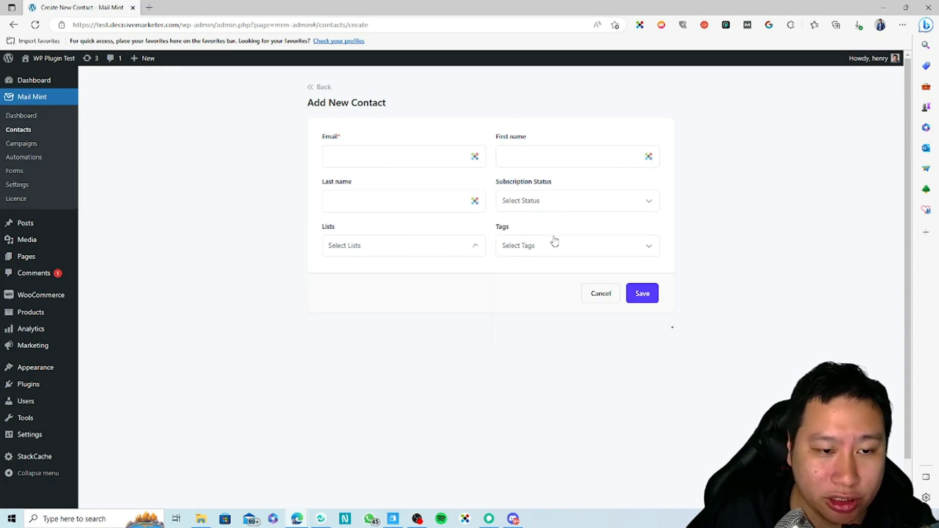
click(554, 242)
click(417, 251)
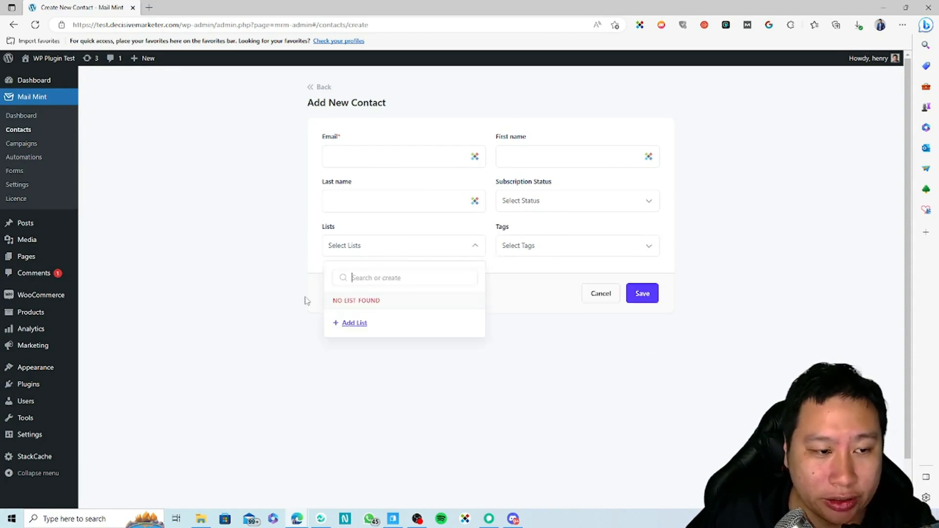
Add a new list named 'Test' and go back to the Contacts overview.
click(354, 324)
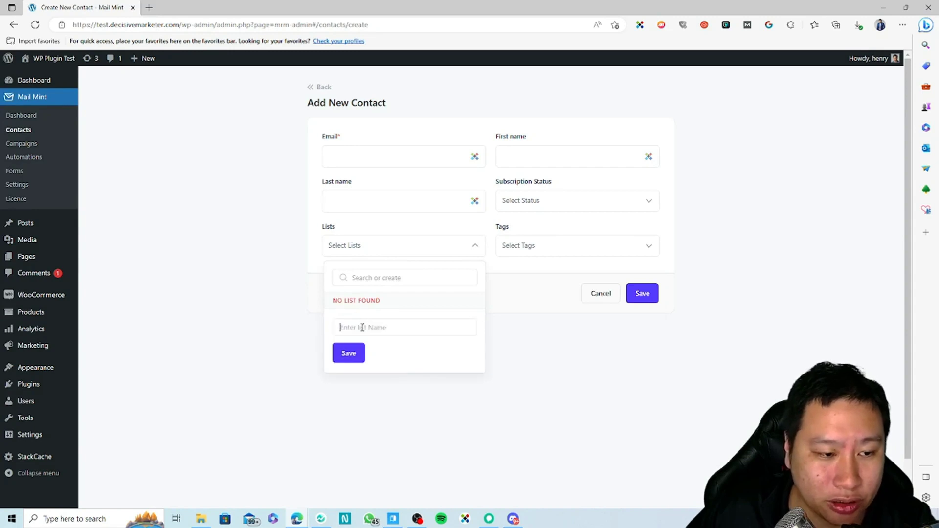
text(e)
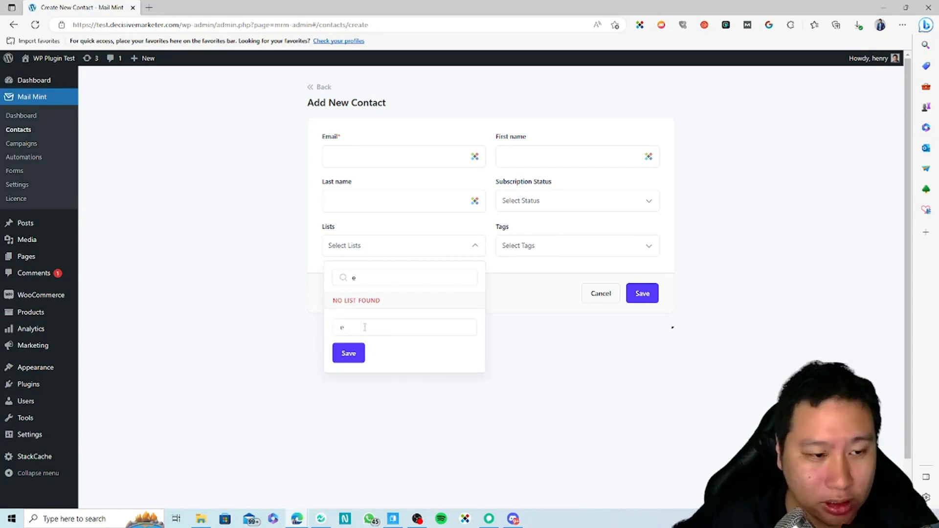
key(BackSpace)
text(Te)
click(348, 356)
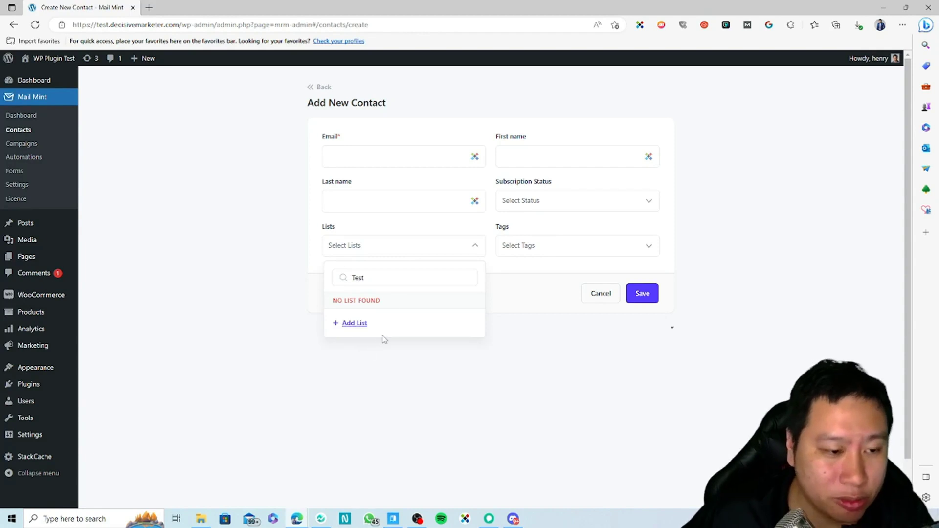
click(401, 251)
click(401, 251)
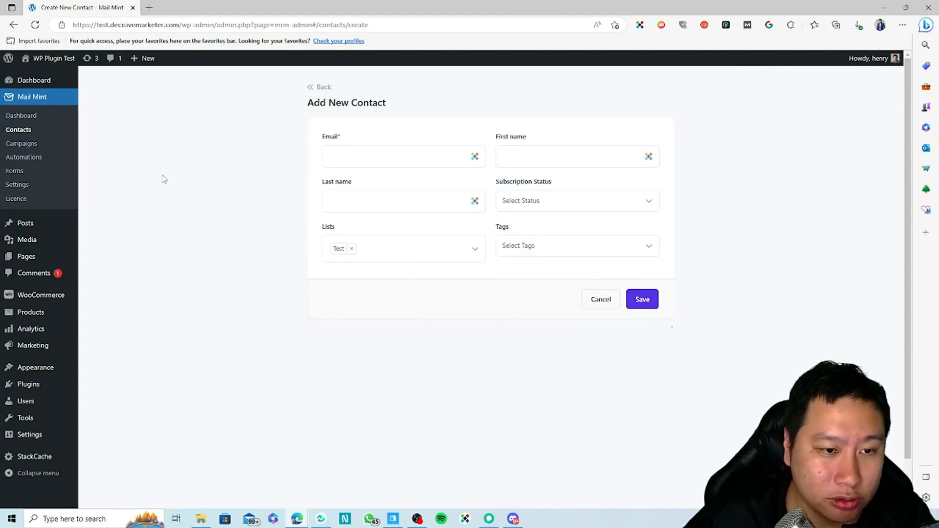
click(18, 130)
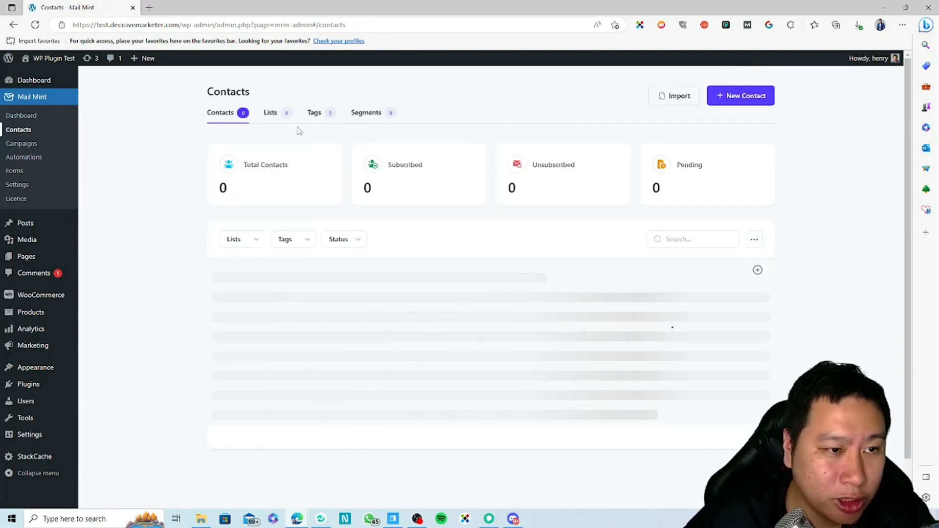
Start a new segment from the Segments page and view its field types and operators.
click(276, 113)
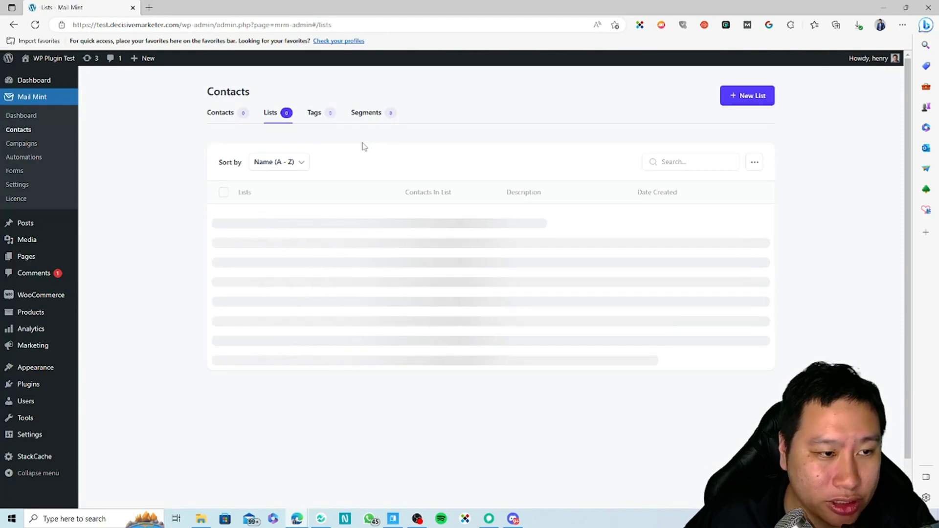
click(382, 115)
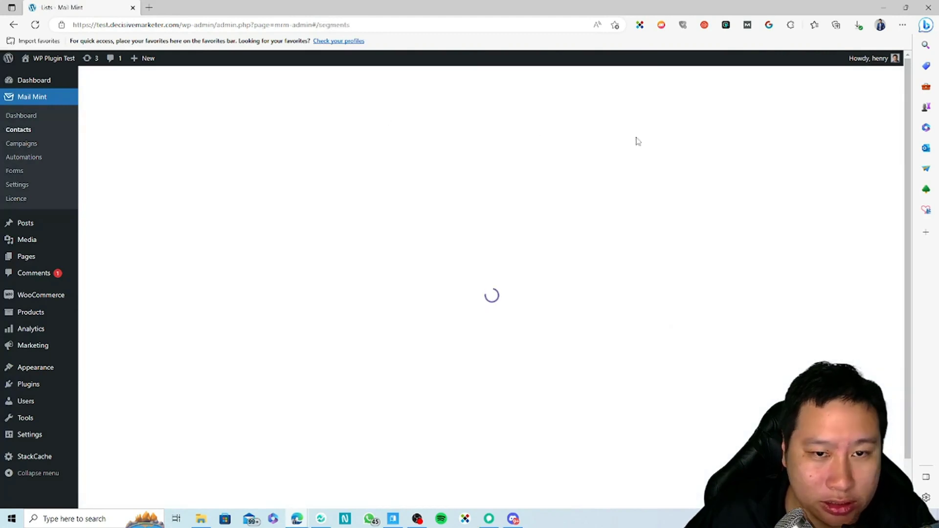
click(727, 95)
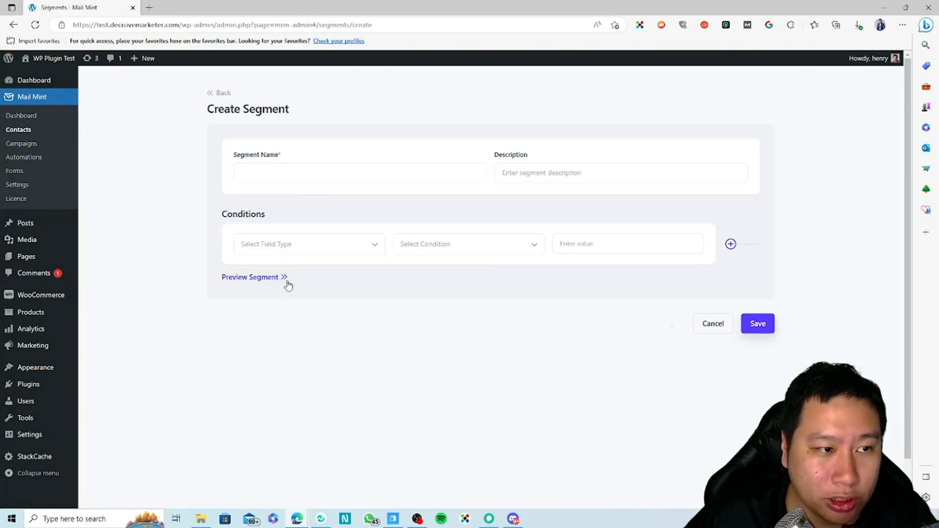
click(313, 253)
scroll(312, 293, down, 1)
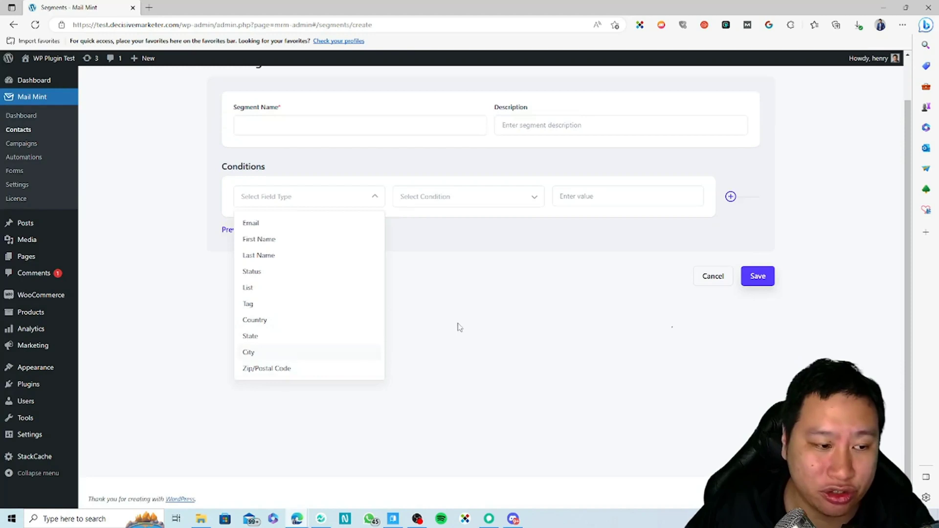
click(441, 312)
click(469, 197)
click(474, 197)
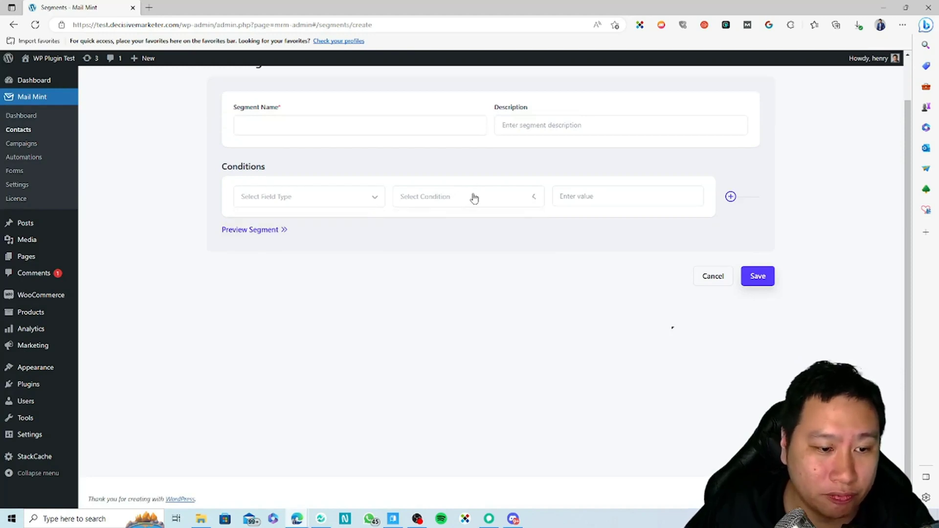
Browse the Select Field Type choices again without picking one, then go to Campaigns.
click(305, 195)
click(501, 323)
scroll(502, 322, up, 1)
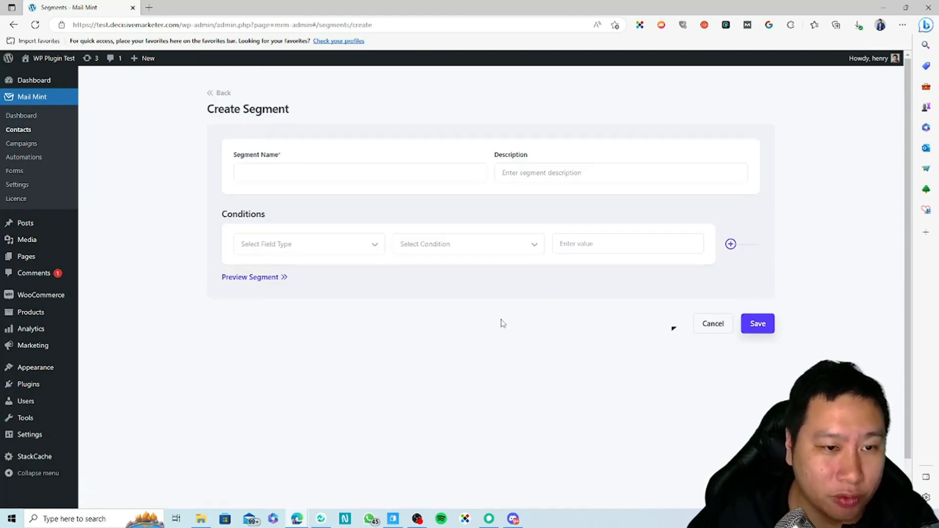
click(342, 250)
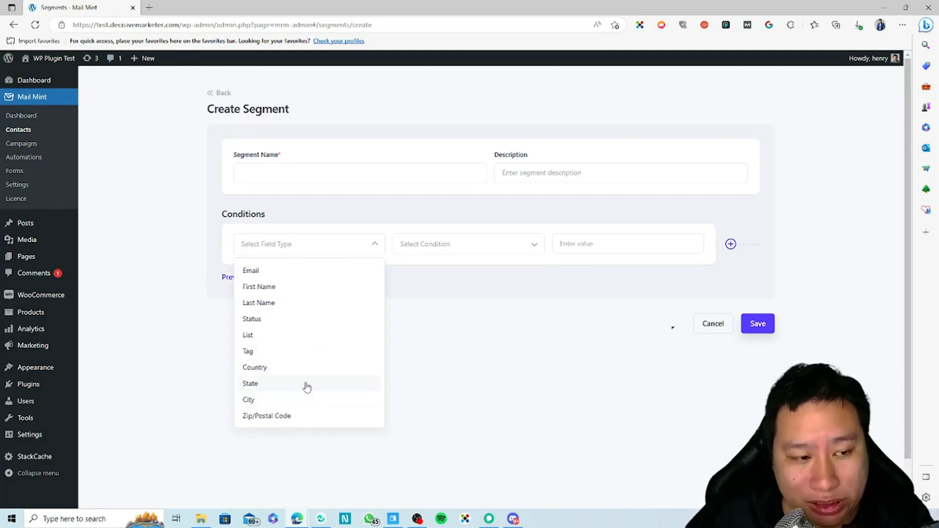
click(592, 369)
click(280, 246)
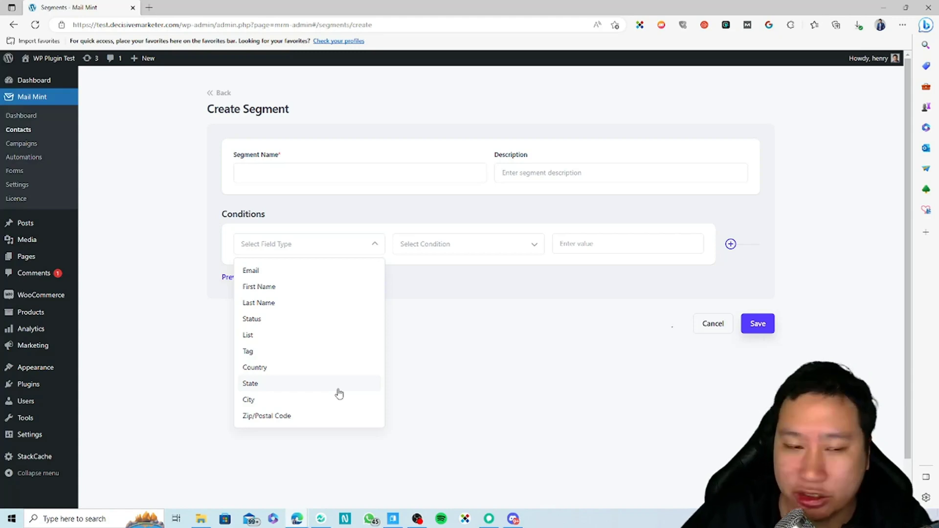
click(440, 353)
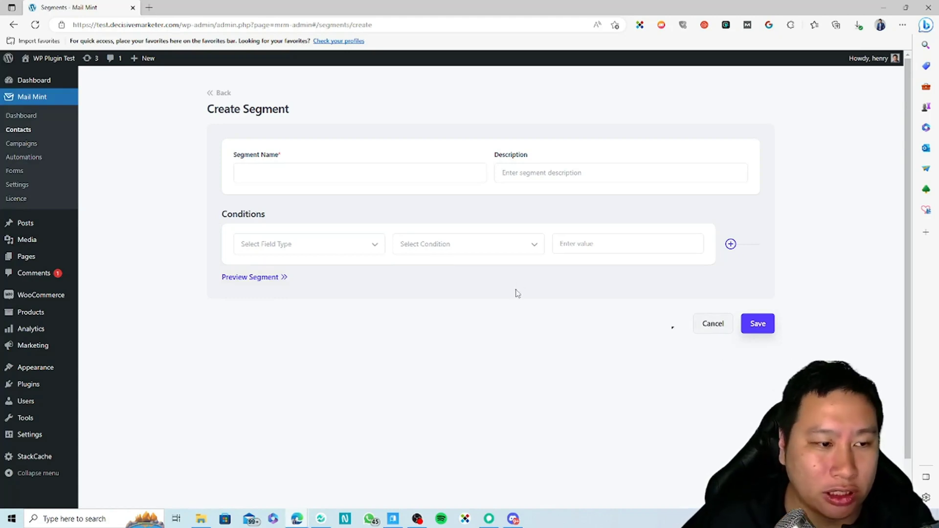
click(286, 243)
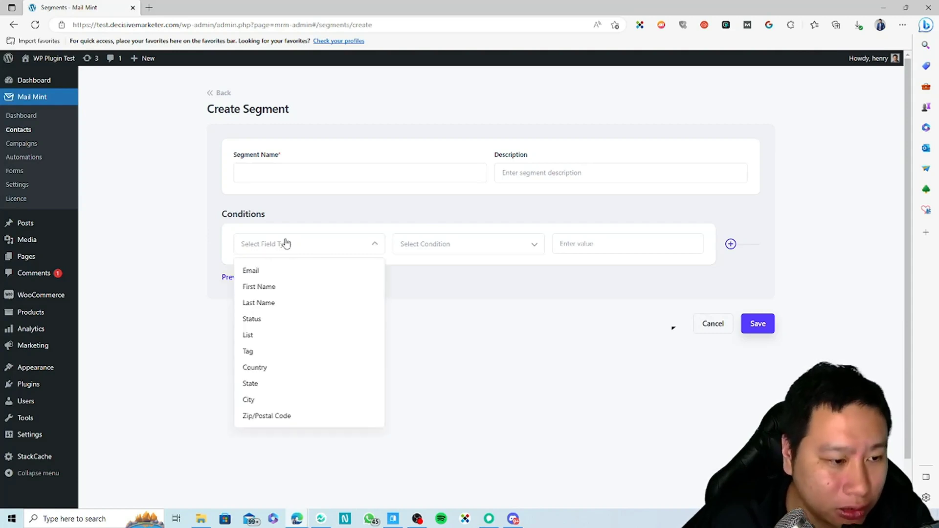
click(286, 244)
click(19, 131)
click(20, 145)
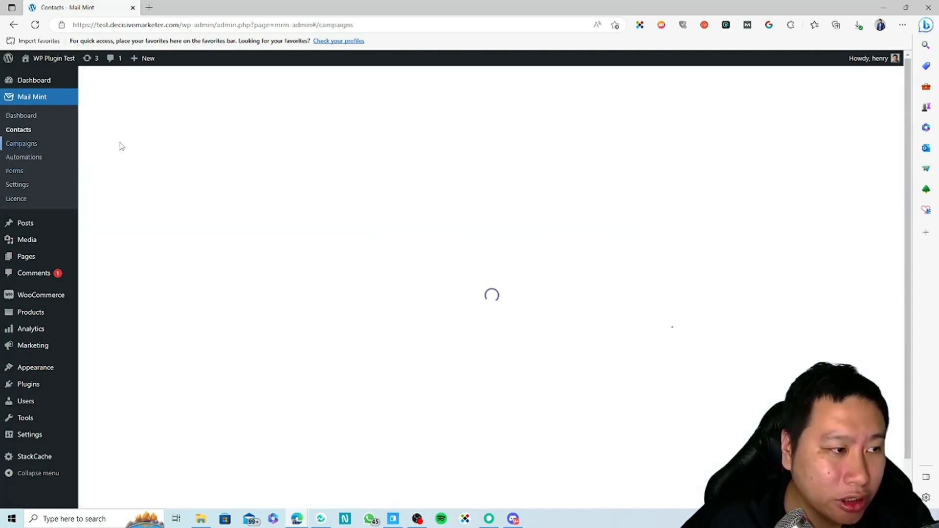
Visit Contacts, the empty Segments tab and Campaigns, then move on to Automations.
click(27, 131)
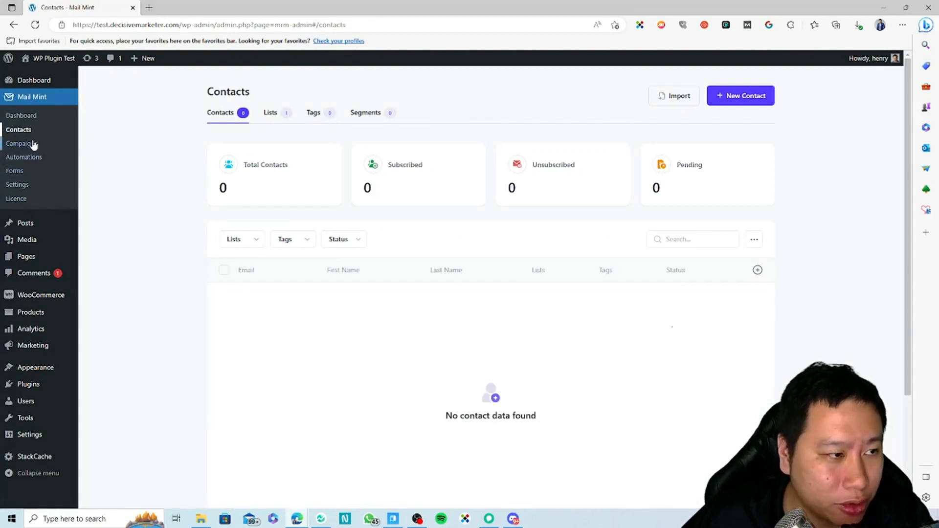
click(364, 116)
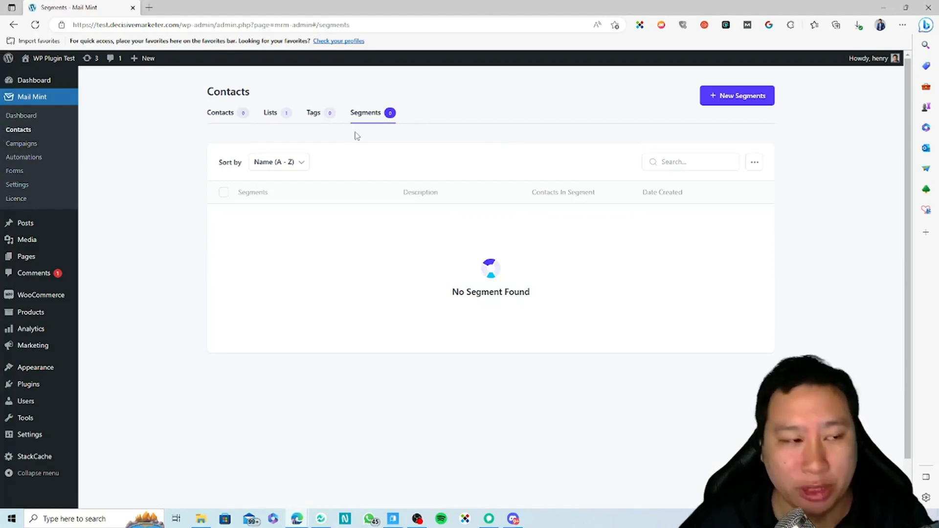
click(33, 144)
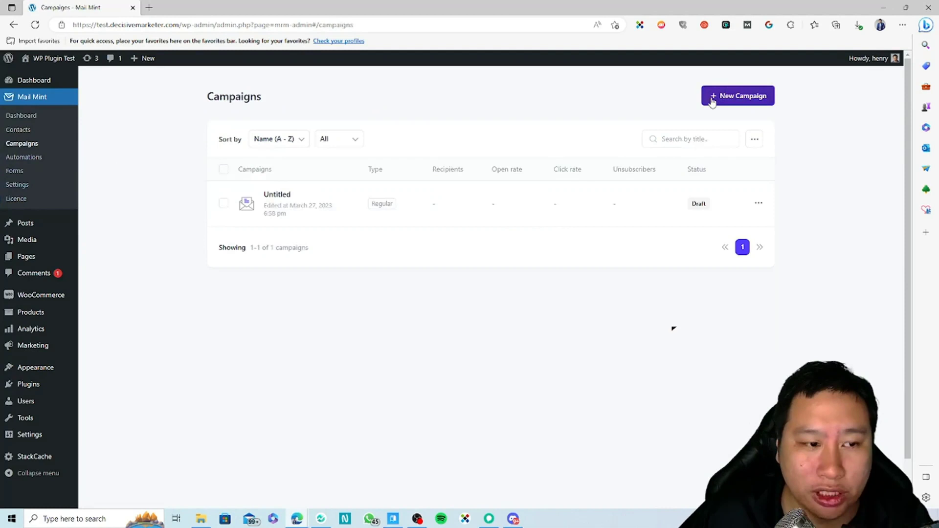
click(22, 160)
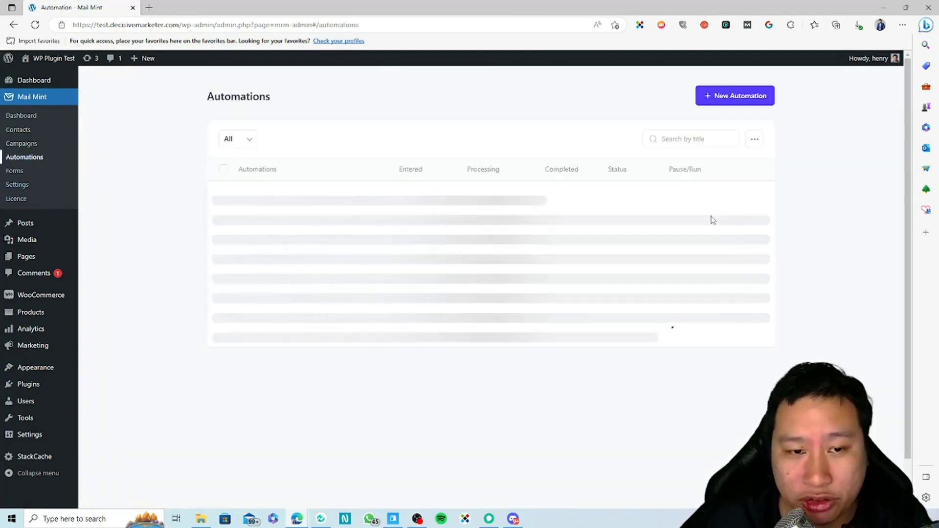
Start a new automation using the Recover Failed Orders (Woo) recipe.
click(733, 96)
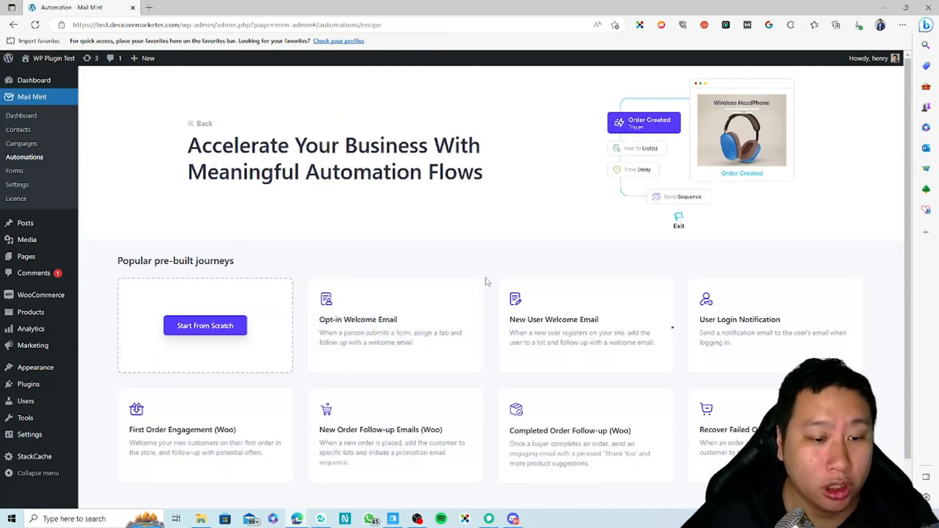
mouse_move(430, 280)
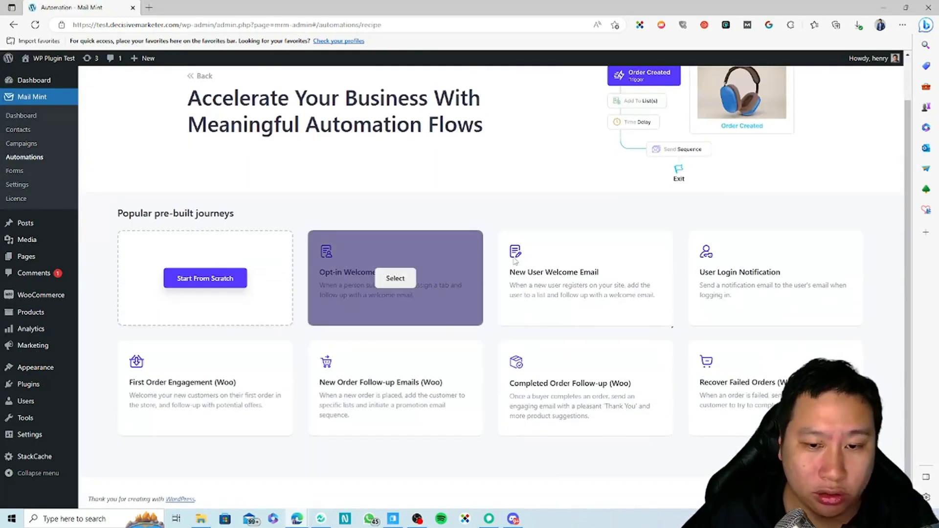
scroll(594, 252, up, 1)
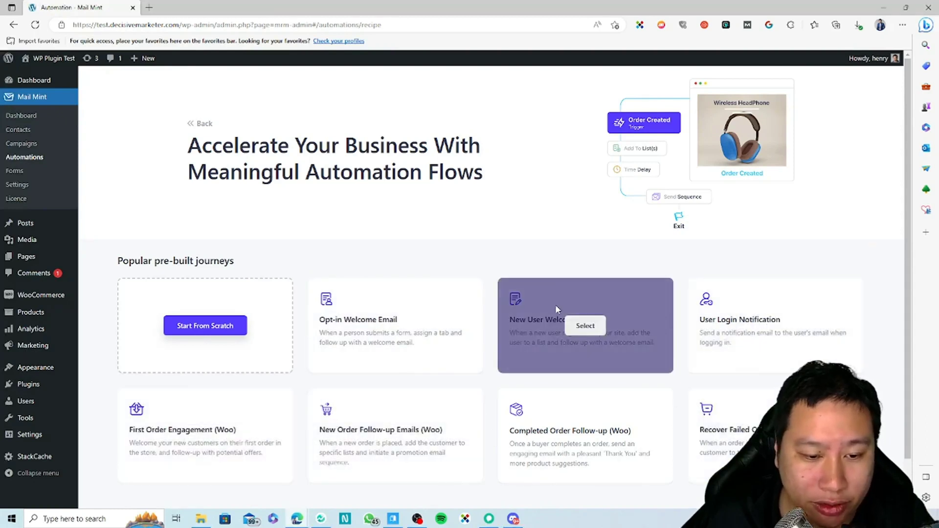
click(556, 307)
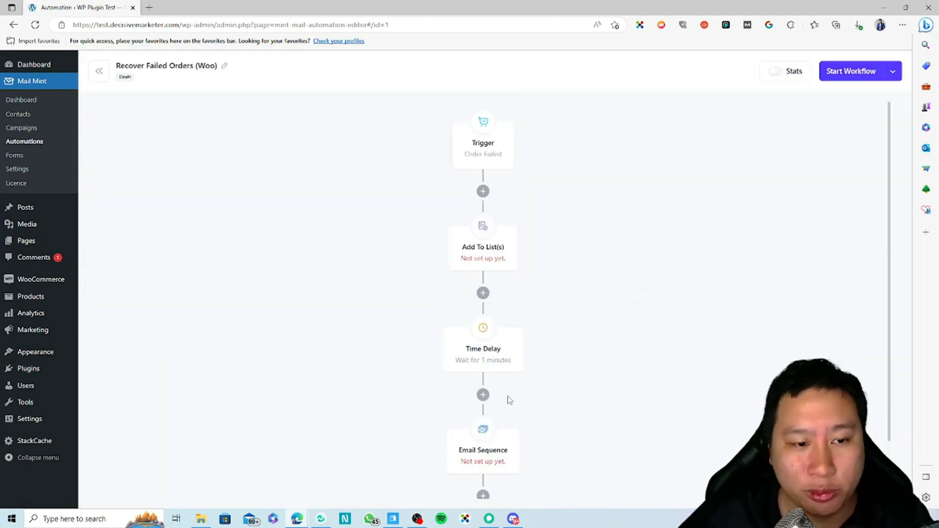
Inspect the Order Failed trigger and the Add To List(s) step's list choices.
scroll(519, 415, down, 1)
scroll(462, 391, up, 1)
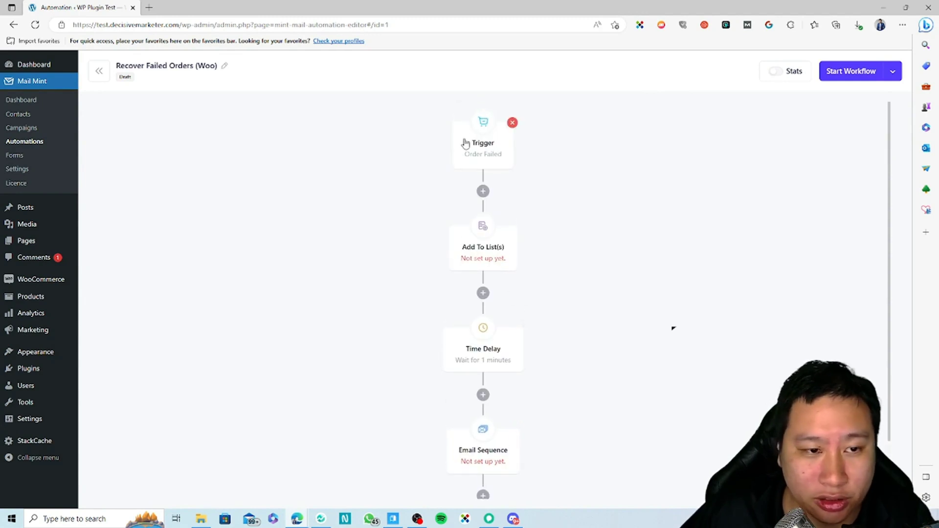
click(489, 164)
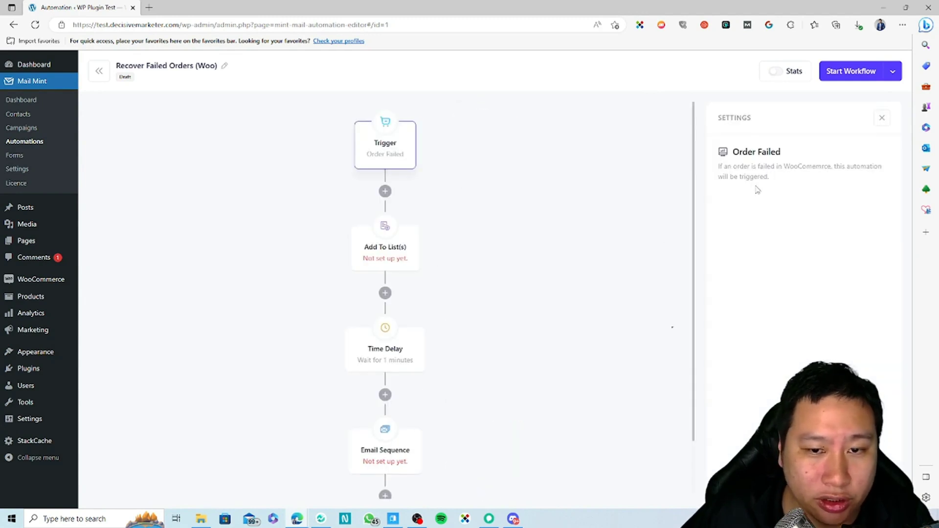
click(376, 257)
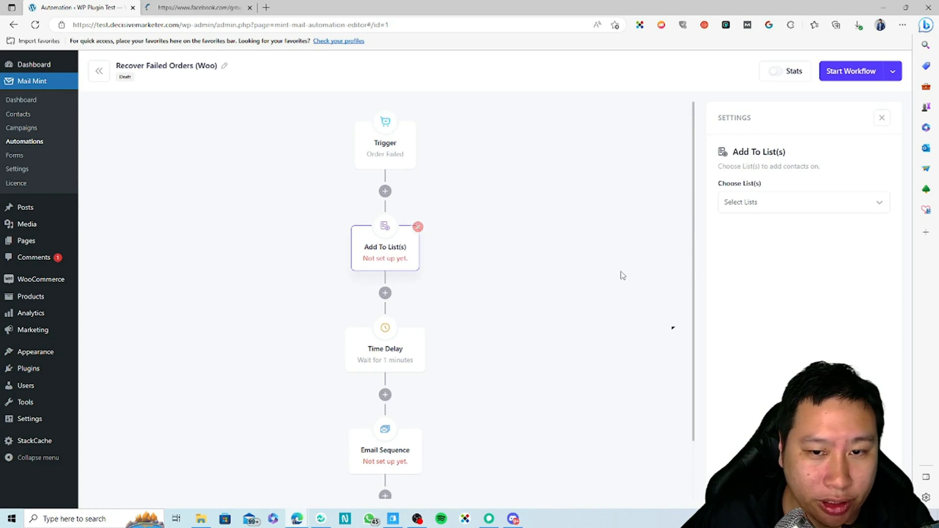
click(789, 202)
click(789, 201)
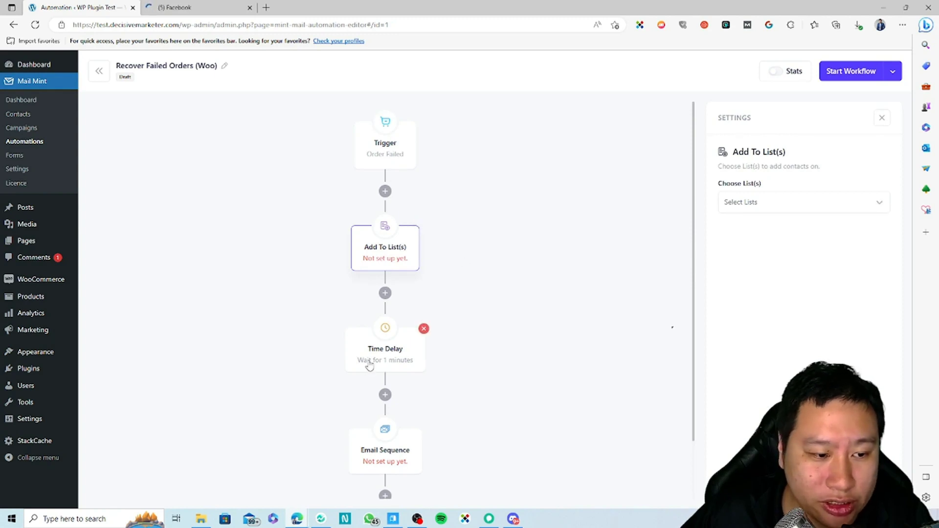
Check the 1-minute Time Delay settings and the Email Sequence step's available sequences.
click(369, 364)
scroll(478, 357, down, 1)
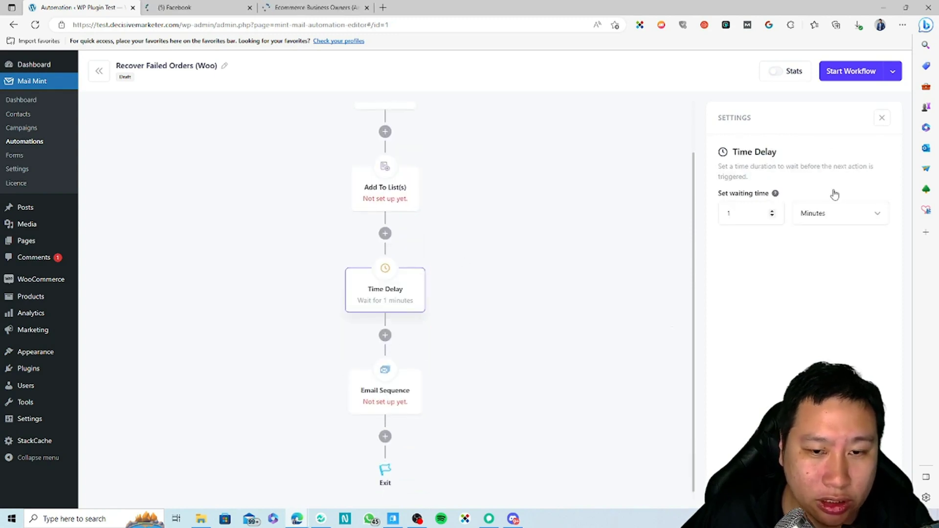
click(384, 396)
click(393, 295)
click(378, 403)
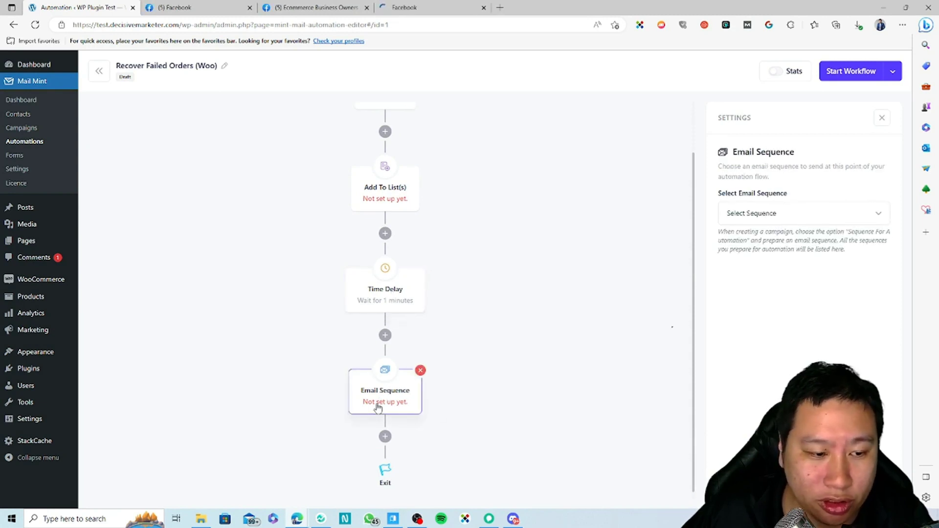
click(779, 218)
click(757, 232)
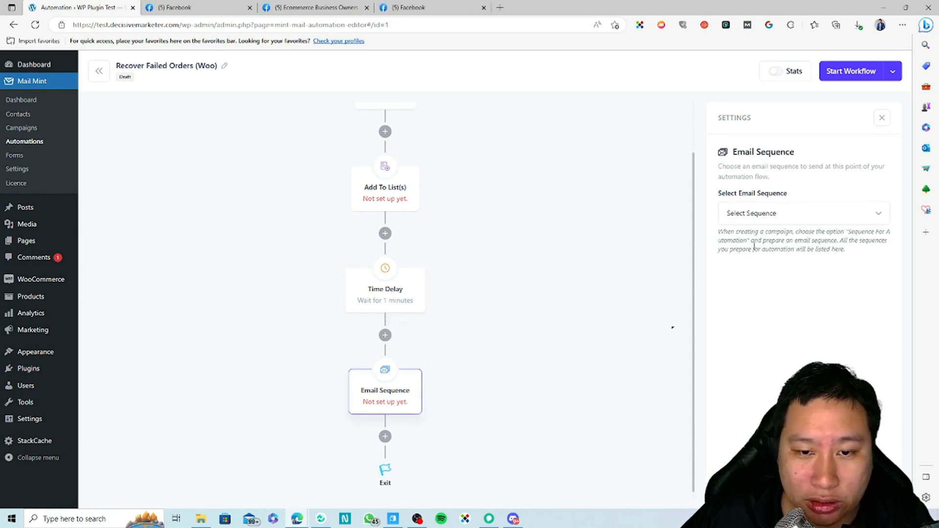
scroll(493, 381, down, 1)
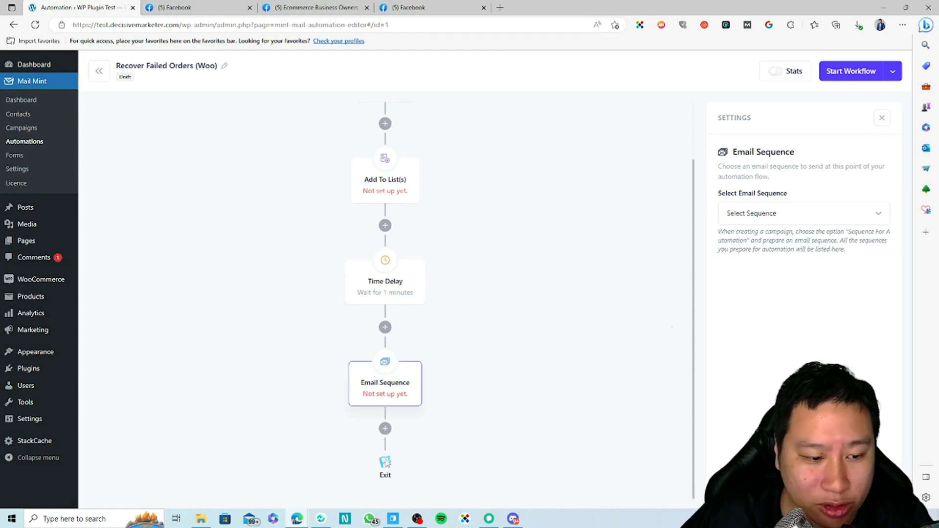
scroll(406, 415, up, 3)
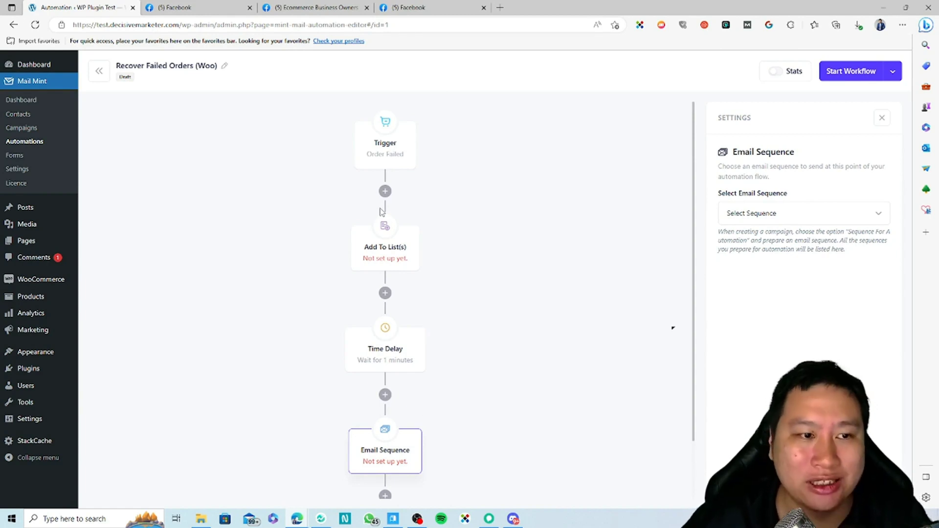
scroll(492, 243, down, 3)
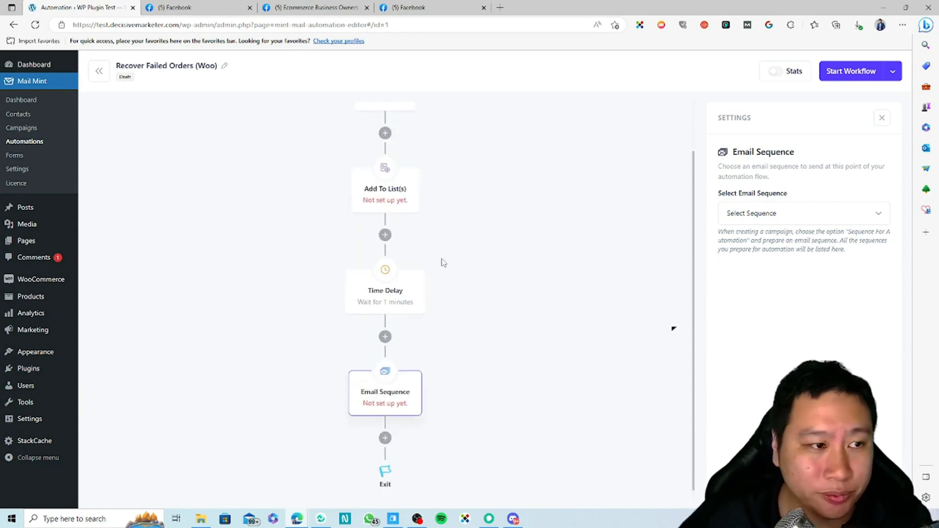
scroll(489, 318, up, 3)
Look through the actions available after the trigger without adding any.
click(384, 193)
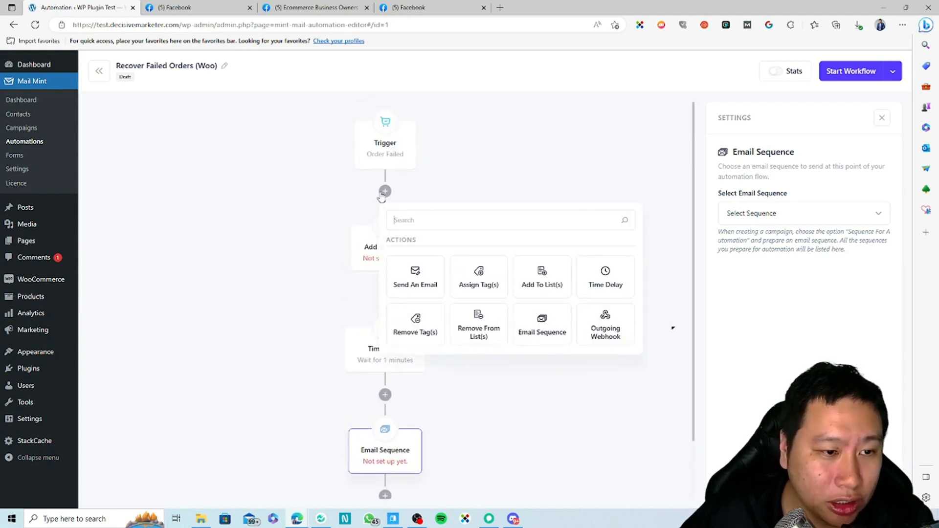
click(577, 396)
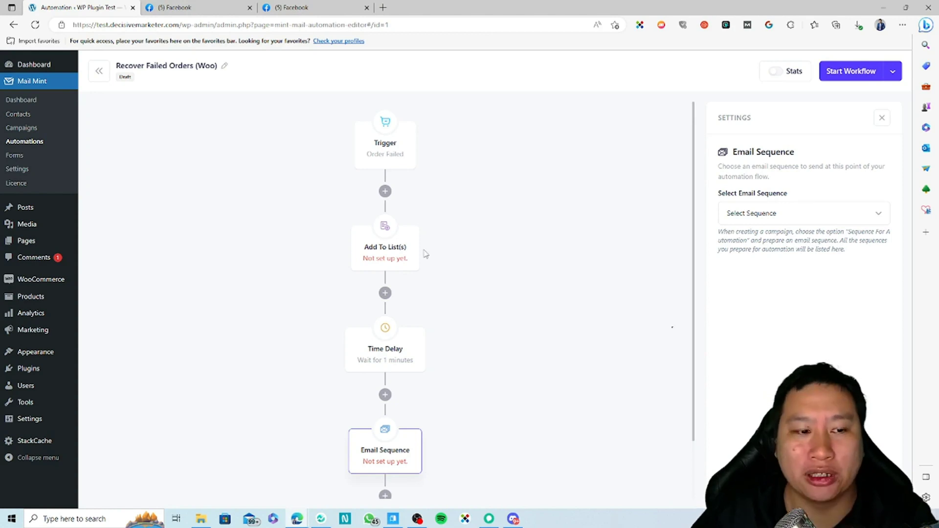
scroll(421, 235, down, 1)
mouse_move(419, 373)
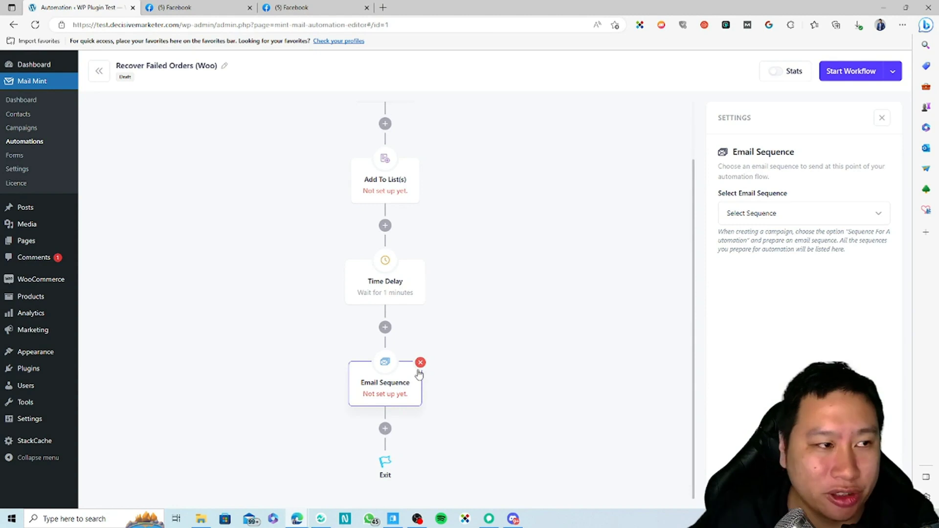
scroll(419, 373, up, 1)
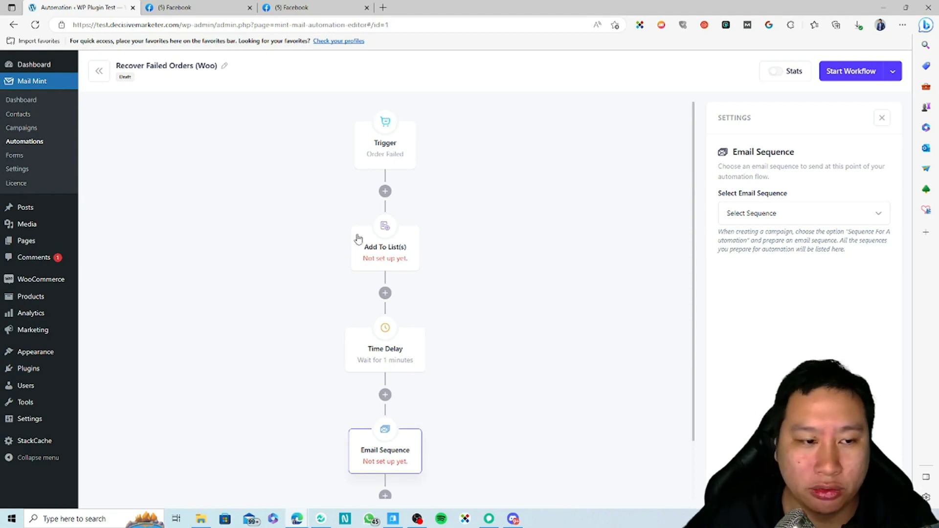
scroll(406, 367, down, 1)
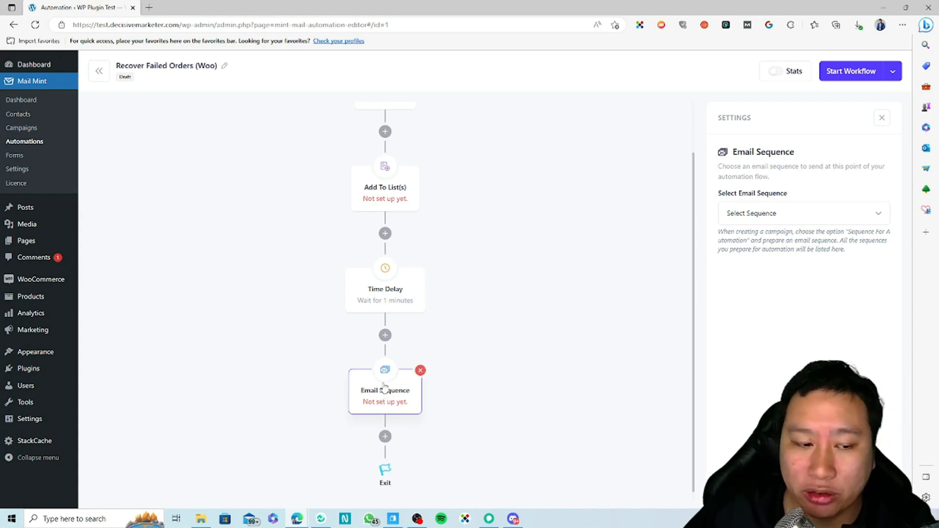
scroll(386, 259, up, 1)
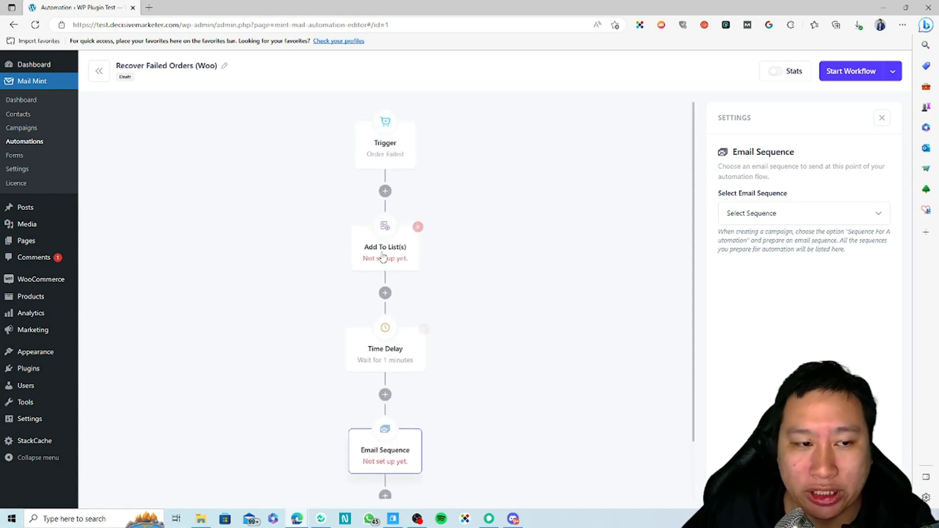
scroll(537, 333, down, 1)
scroll(430, 313, up, 1)
Delete the Email Sequence step so the workflow exits after the 1-minute delay.
click(385, 183)
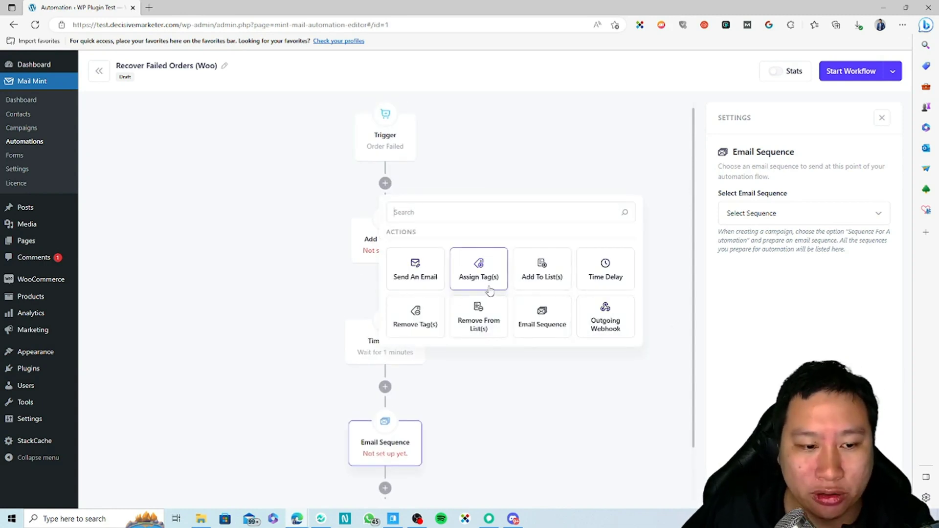
click(535, 378)
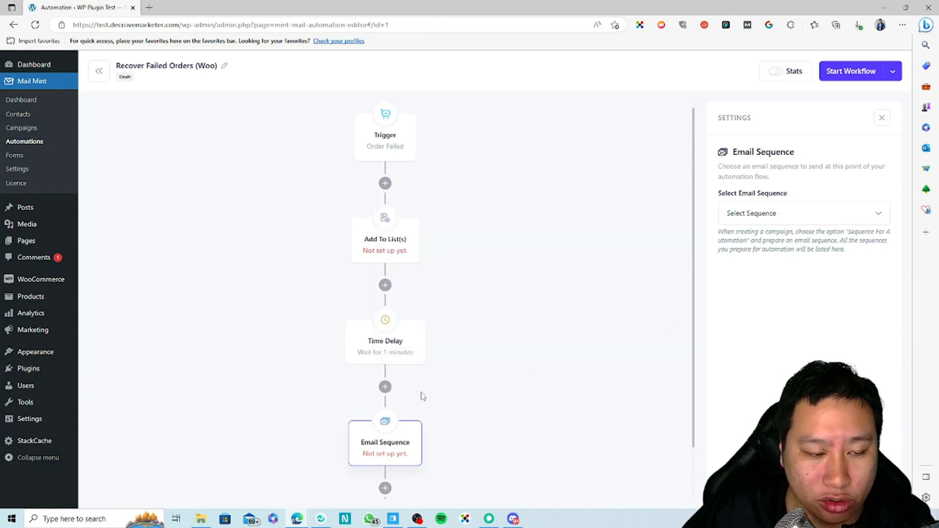
click(420, 422)
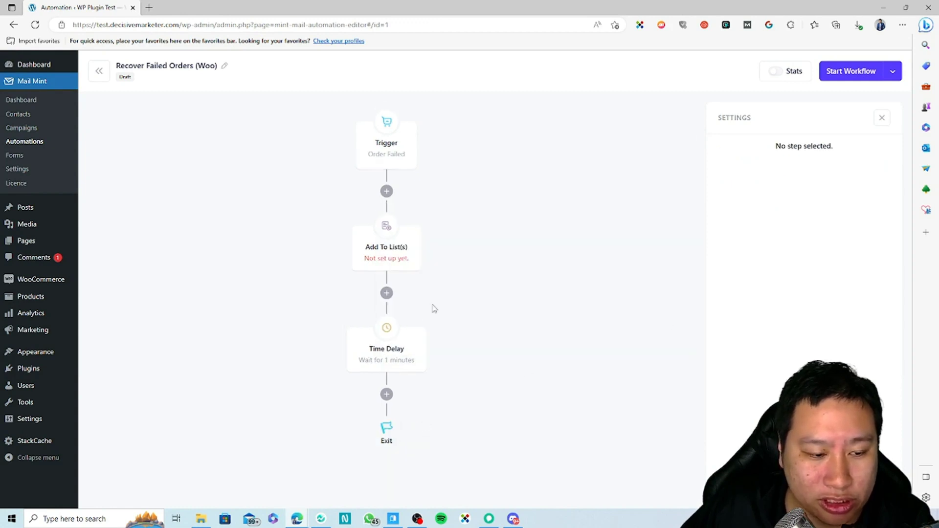
Insert a Send An Email step, 'Welcome email from mint', after the 1-minute Time Delay.
click(386, 394)
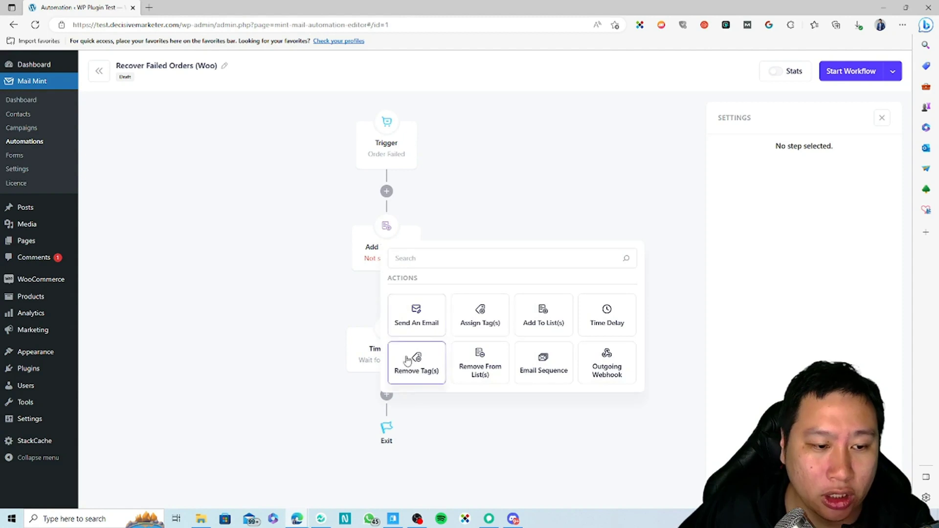
click(435, 325)
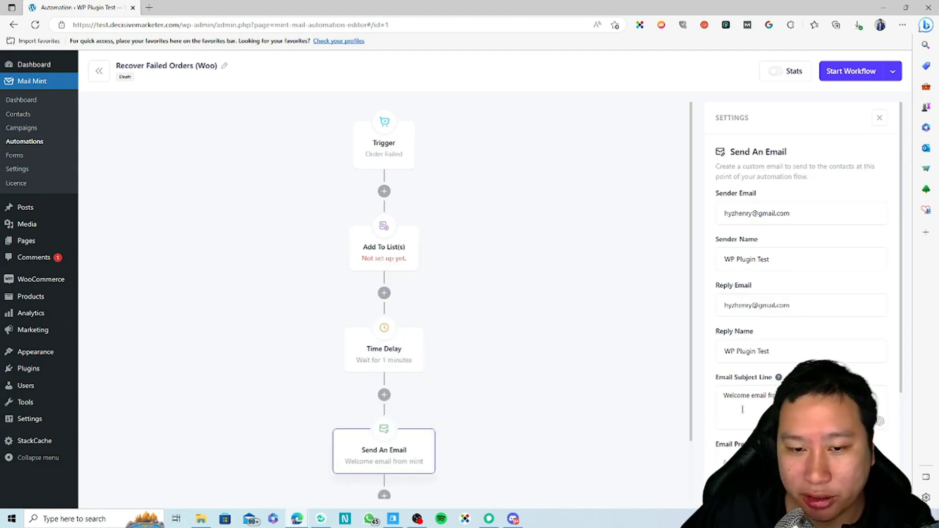
scroll(743, 410, down, 3)
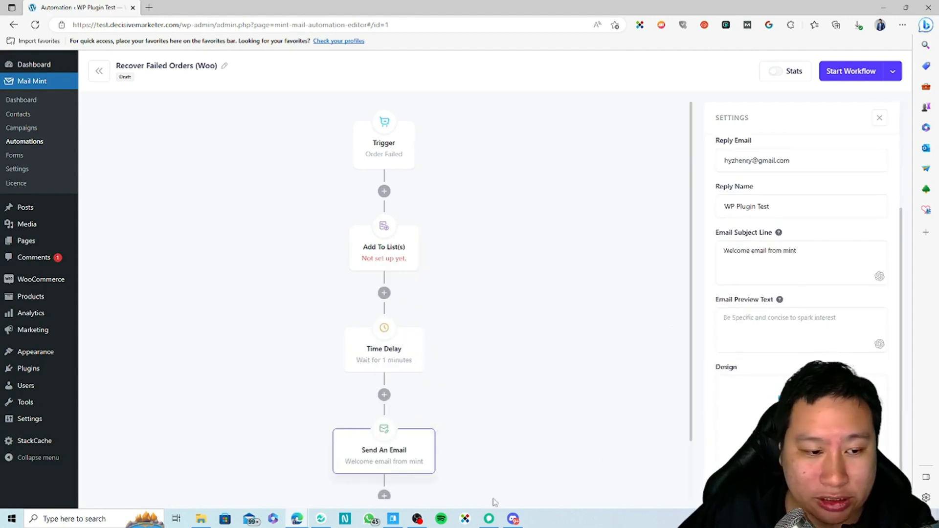
scroll(735, 430, up, 3)
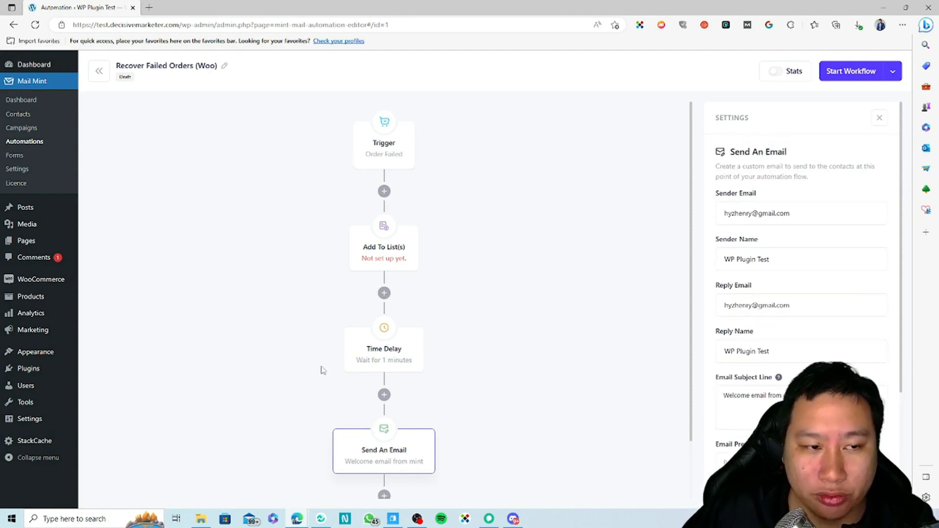
scroll(500, 359, down, 2)
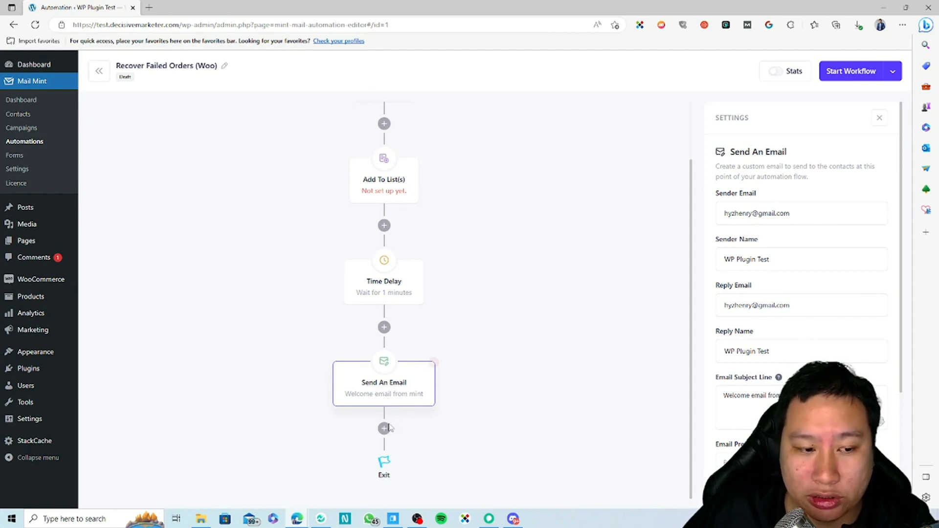
scroll(430, 314, up, 1)
scroll(462, 403, down, 1)
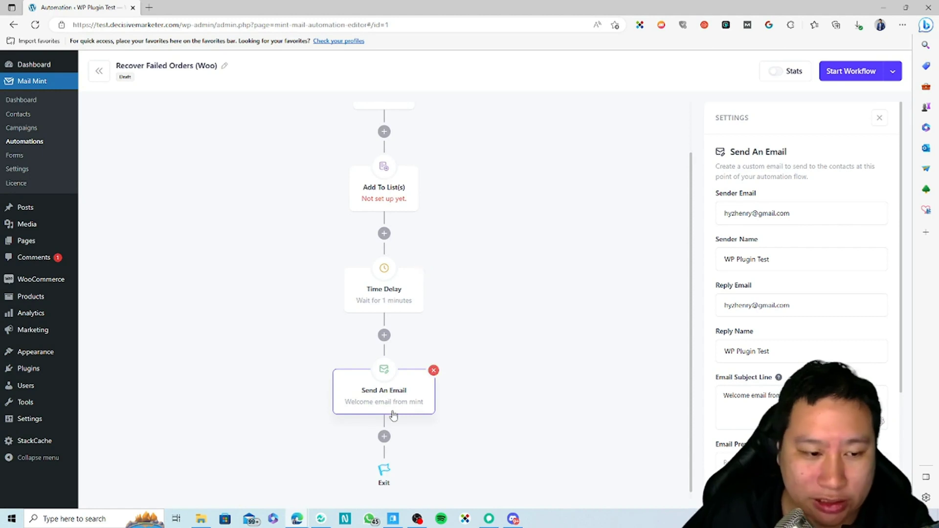
scroll(380, 329, up, 2)
click(384, 192)
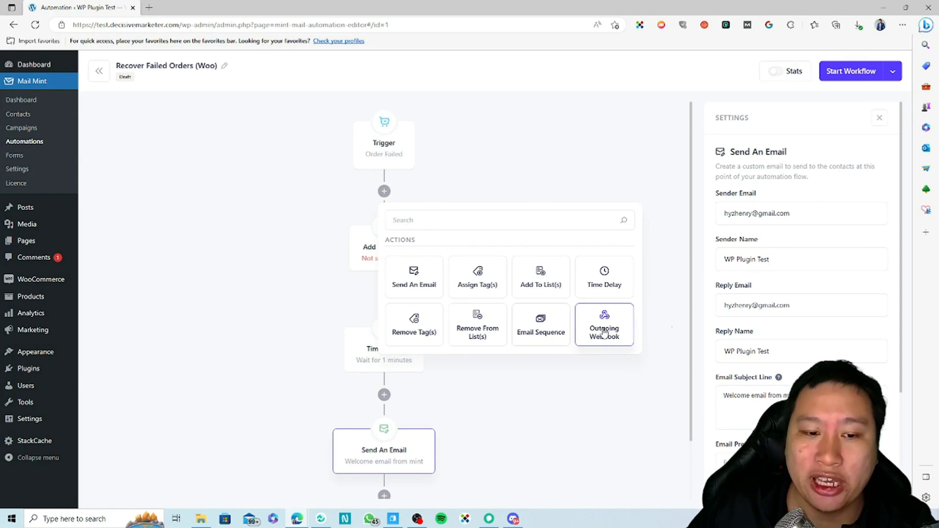
Delete the Order Failed trigger from the workflow.
click(547, 431)
click(388, 130)
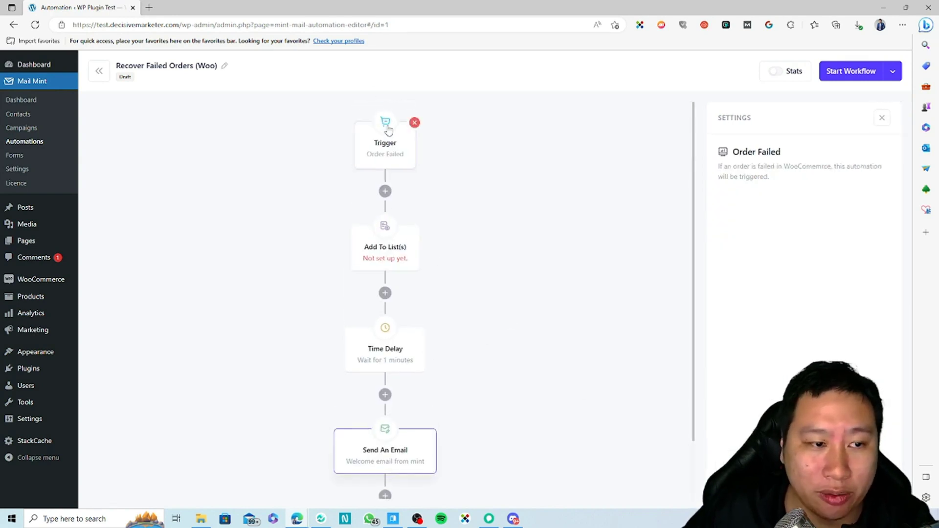
click(414, 123)
Browse the WordPress and WooCommerce starting points, leaving the trigger unset.
click(415, 131)
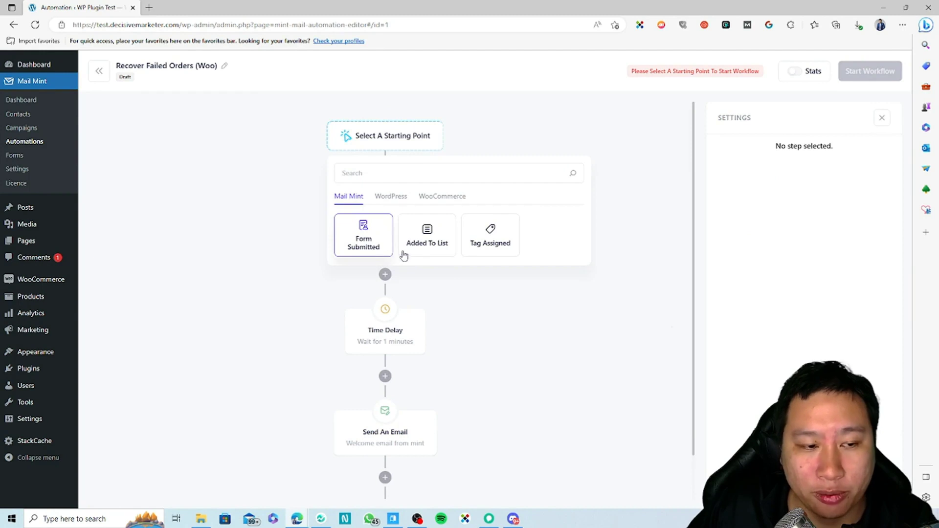
click(405, 197)
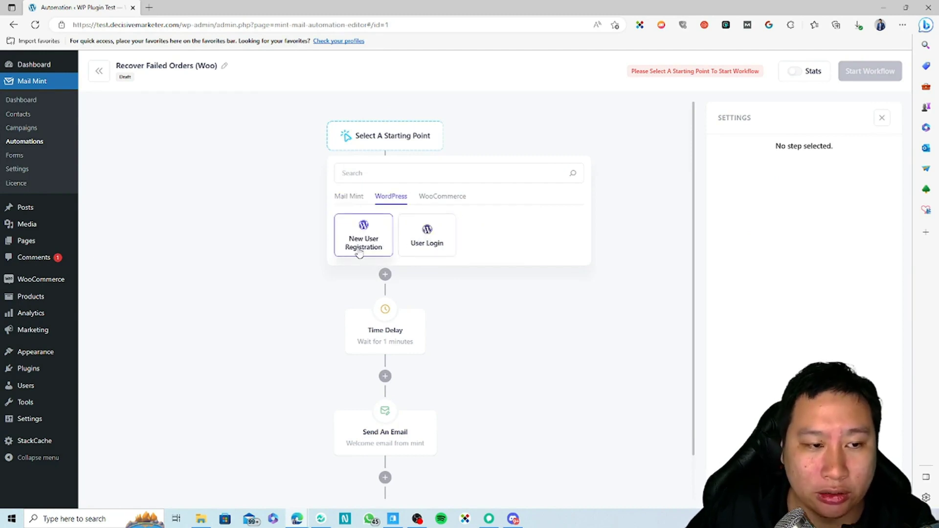
click(444, 201)
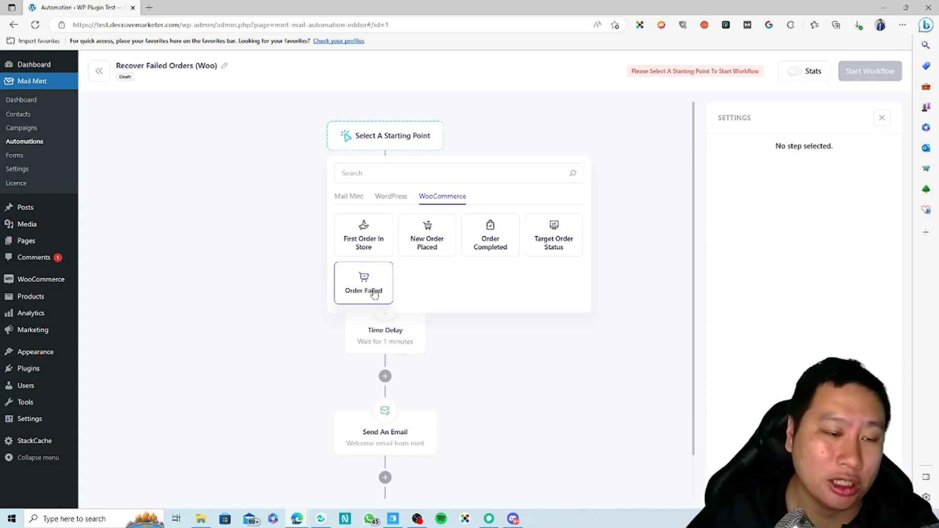
click(443, 359)
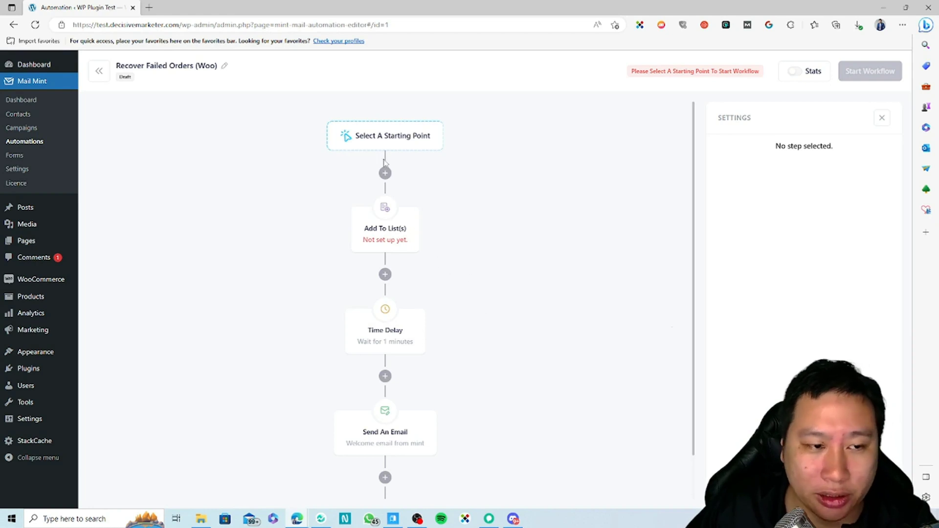
scroll(451, 207, down, 1)
mouse_move(428, 402)
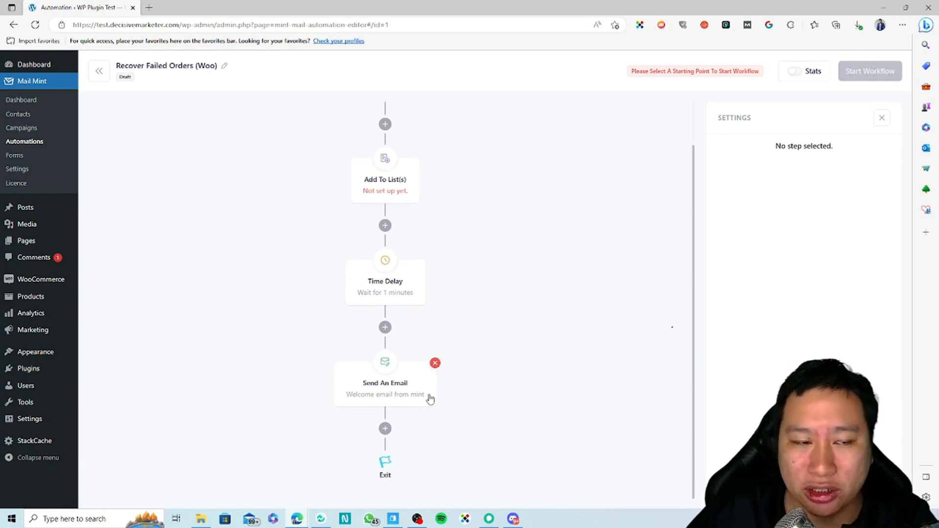
Review the Send An Email step's subject line and preview text fields.
click(384, 384)
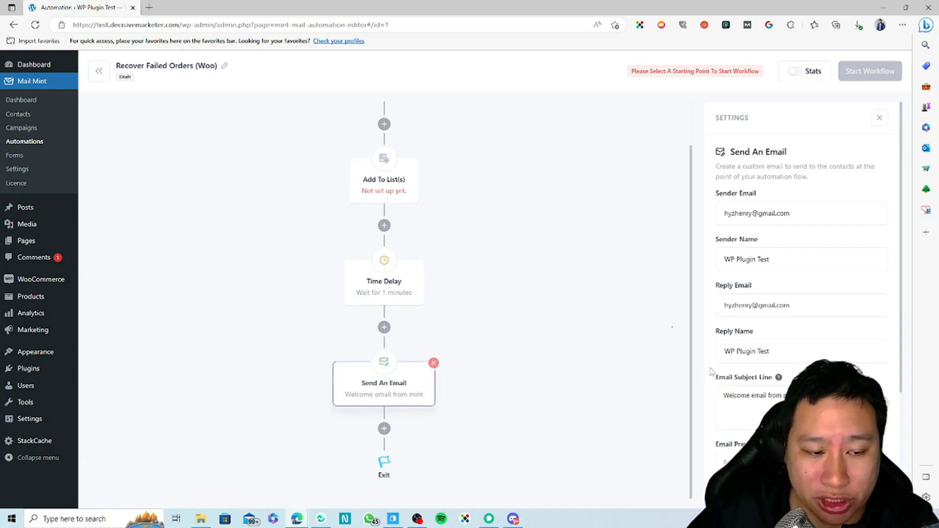
scroll(857, 319, down, 3)
scroll(828, 305, up, 2)
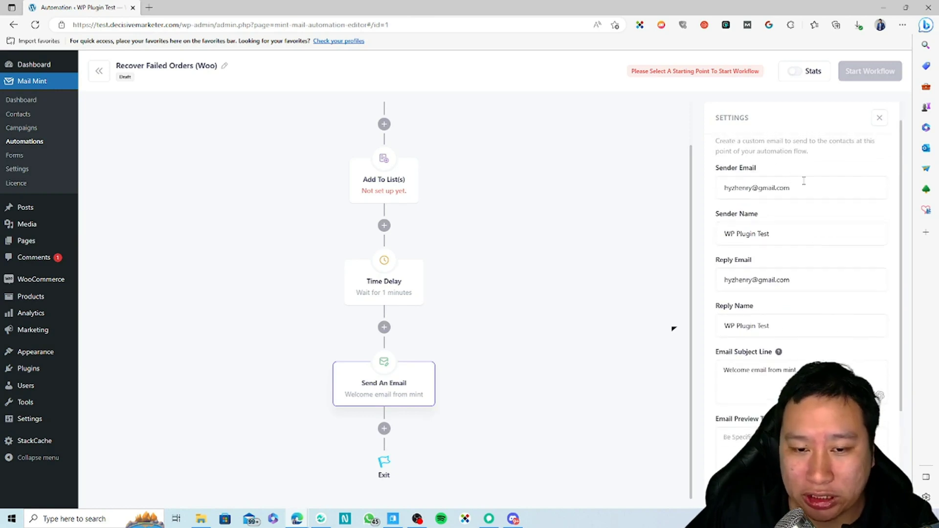
scroll(803, 181, down, 3)
scroll(778, 288, up, 1)
drag(758, 266, 693, 288)
drag(797, 310, 817, 309)
scroll(799, 299, down, 1)
click(795, 335)
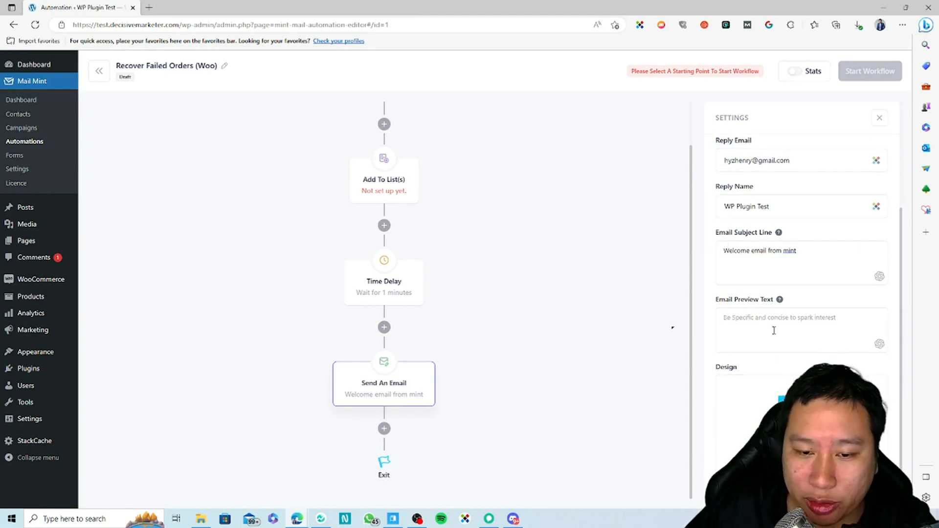
Begin the email design with the Start From Scratch blank template.
click(801, 442)
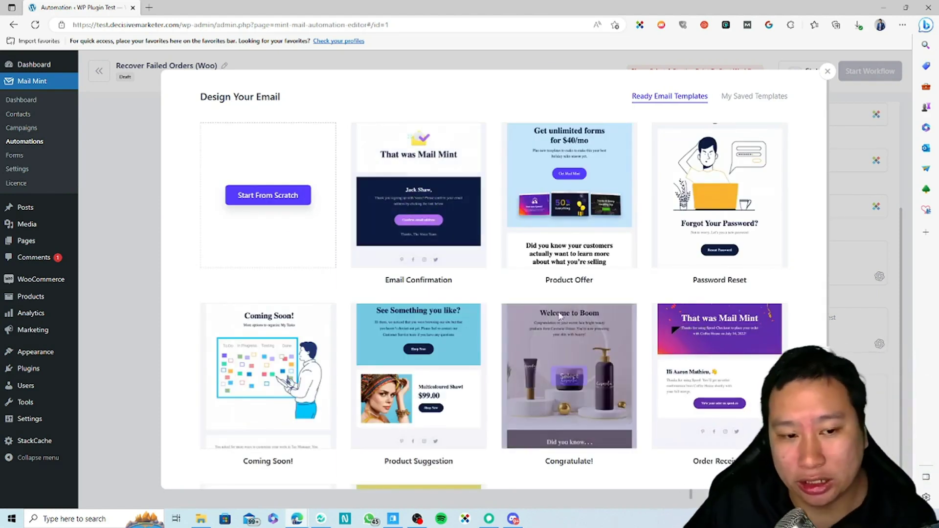
scroll(562, 316, down, 5)
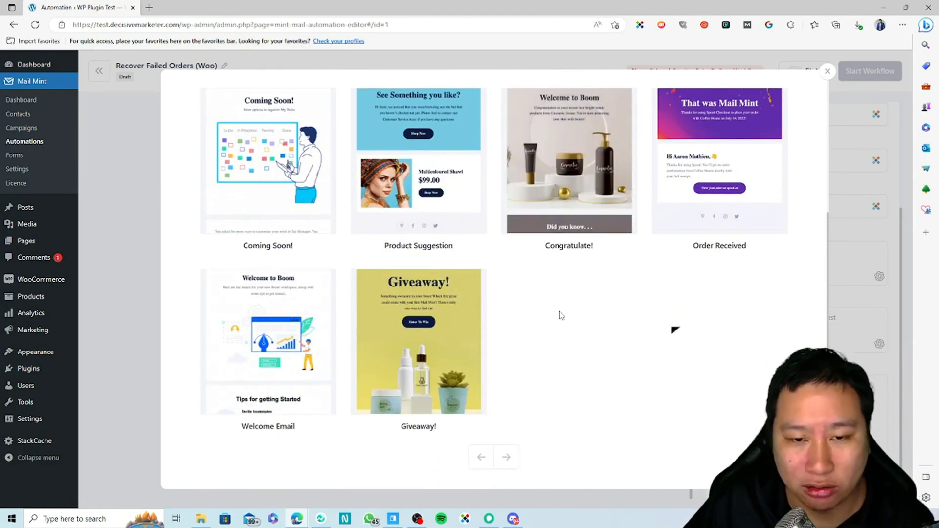
scroll(562, 316, up, 3)
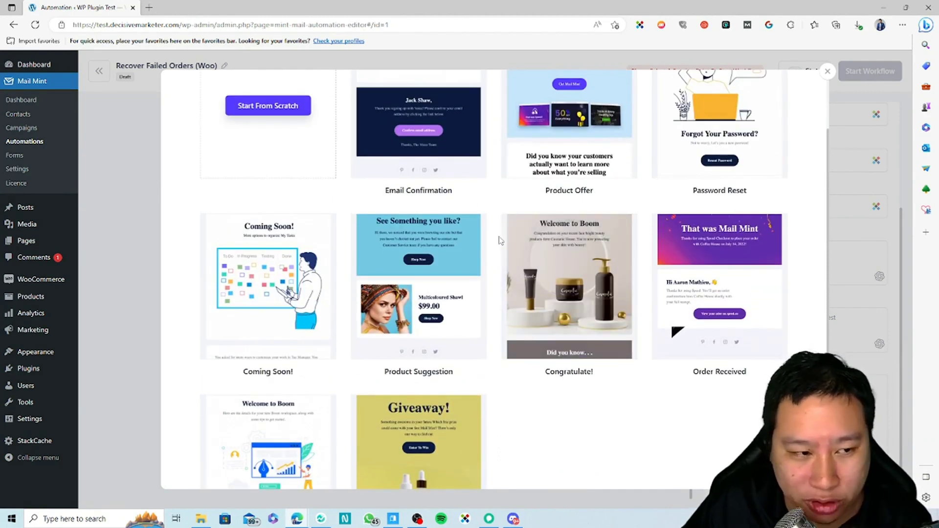
scroll(500, 240, up, 2)
click(268, 196)
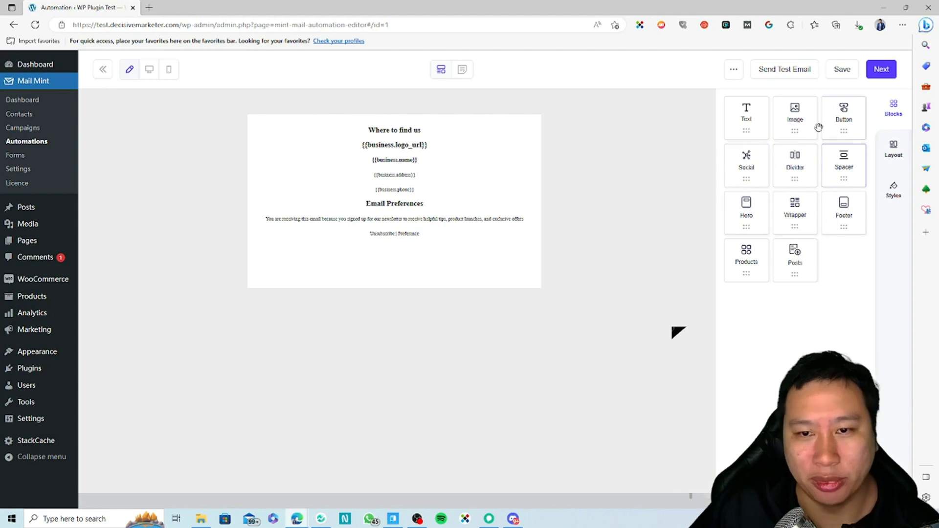
Add a text block 'Make it easy for everyone to compose emails!' below the footer.
drag(756, 127, 431, 217)
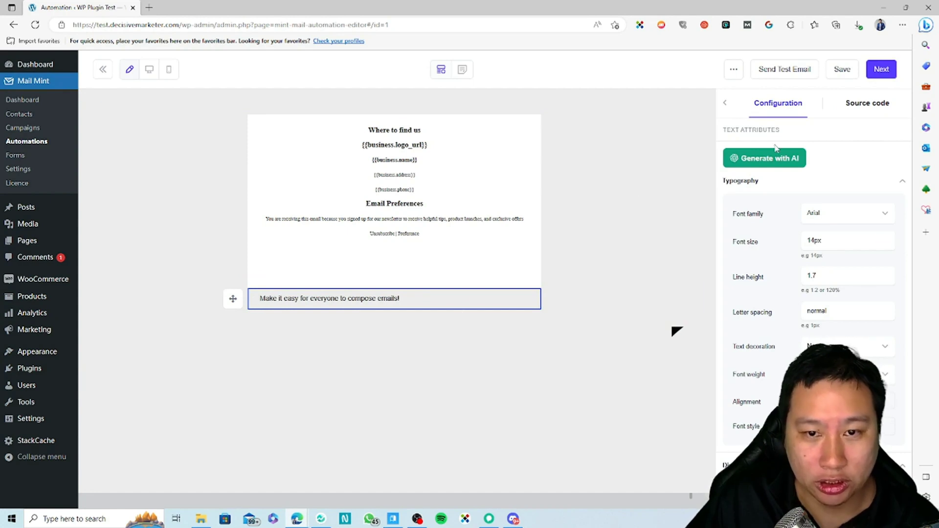
click(725, 104)
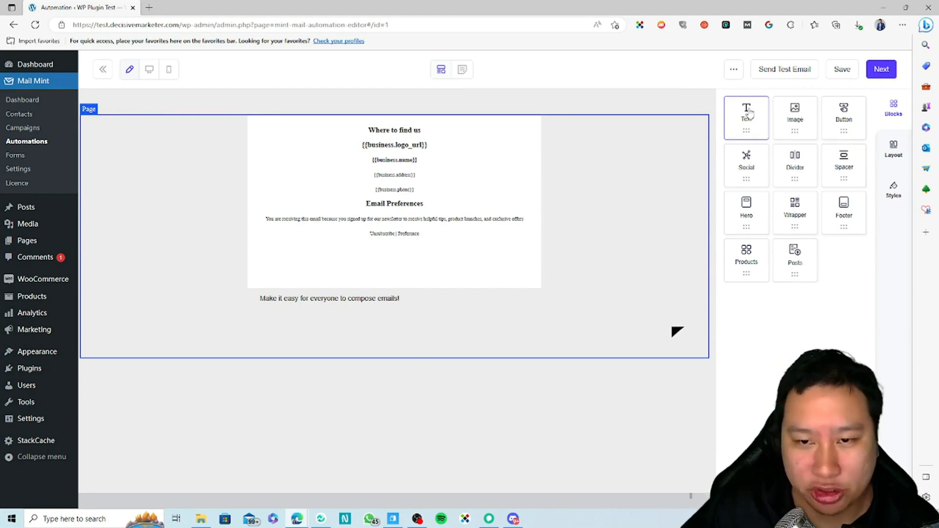
drag(748, 168, 766, 184)
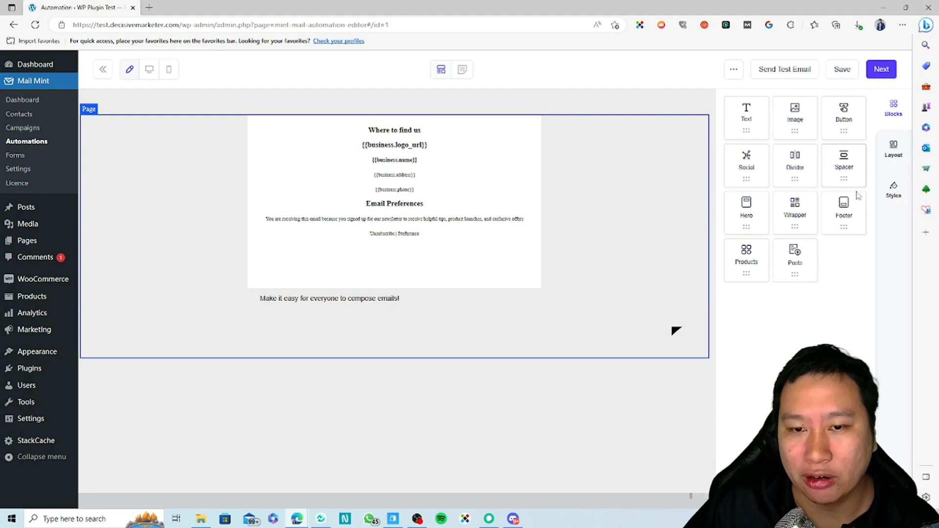
Place a Divider block between the footer and the new text.
drag(795, 166, 401, 264)
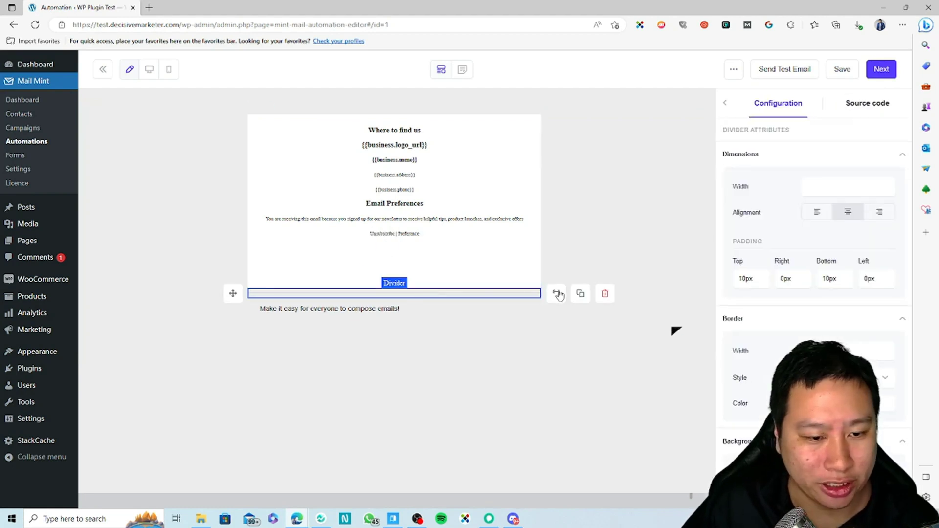
scroll(823, 341, down, 2)
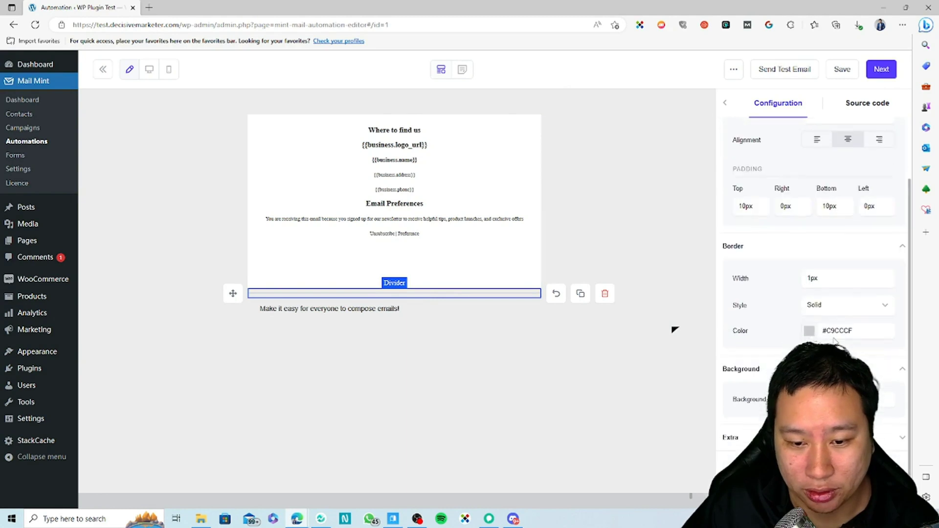
click(727, 106)
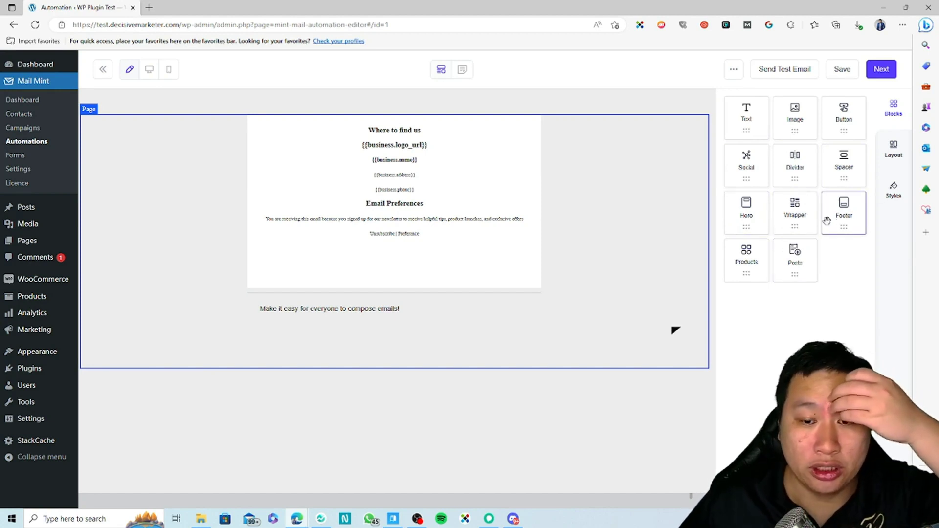
click(893, 149)
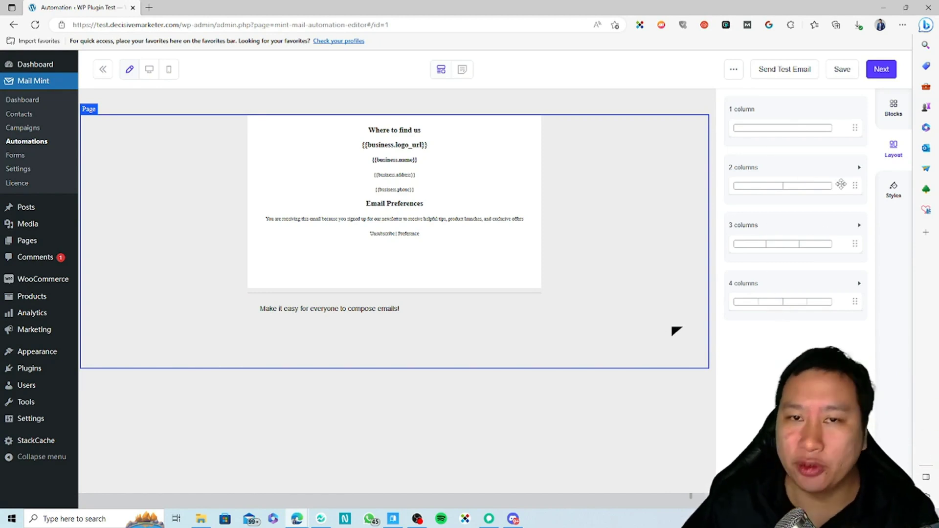
click(892, 108)
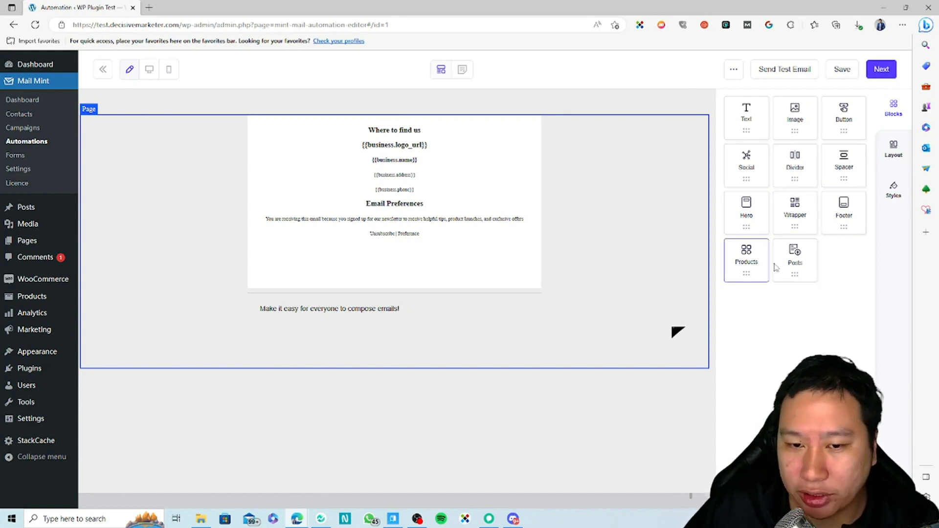
Add a 'You might also like' Products block below the text, filtered to the Burgers category.
drag(754, 275, 454, 318)
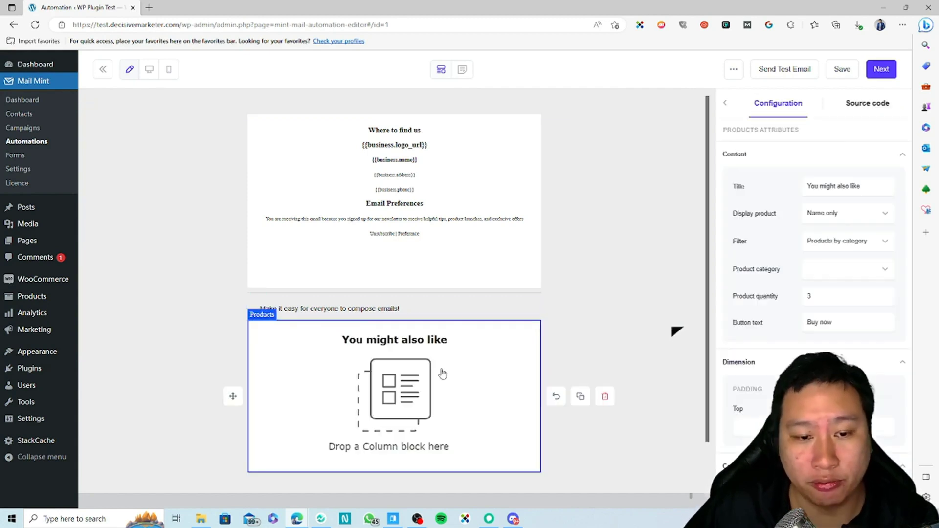
click(838, 245)
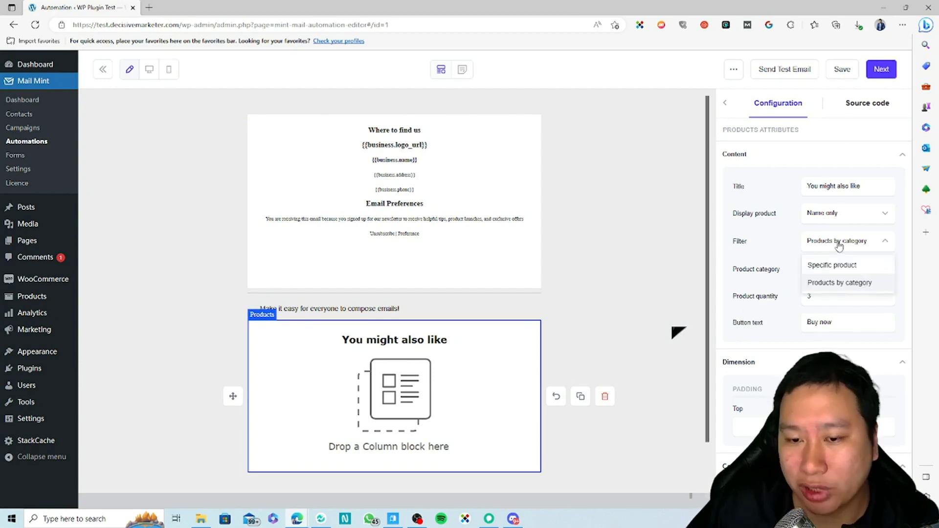
click(835, 284)
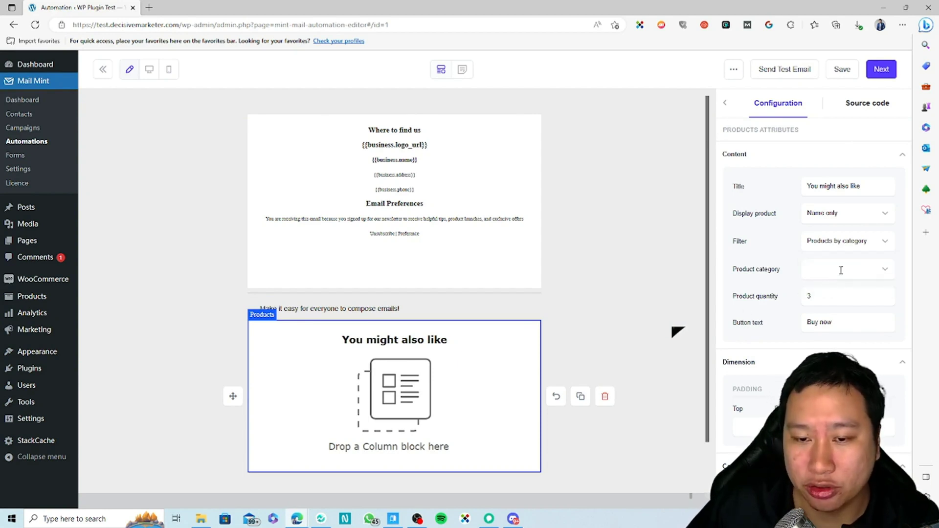
click(841, 270)
click(829, 294)
scroll(579, 357, down, 1)
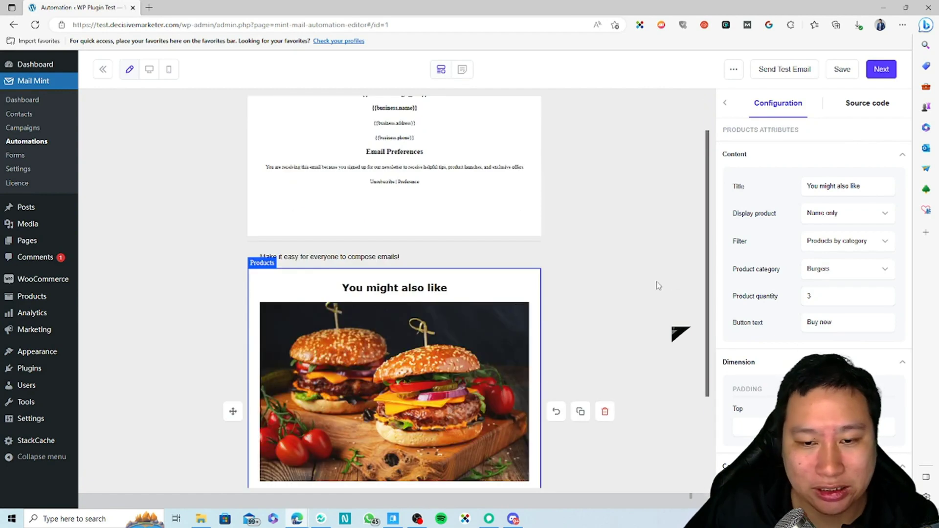
scroll(347, 434, down, 3)
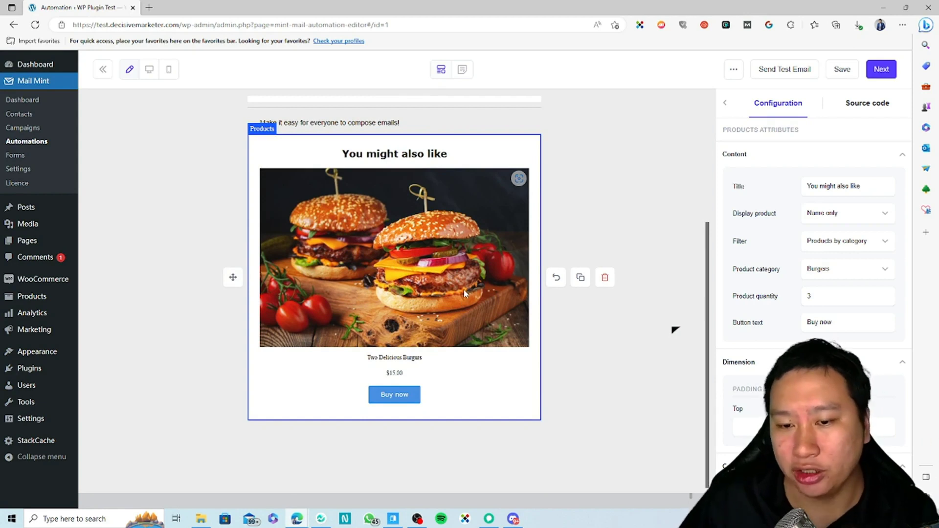
scroll(542, 340, up, 1)
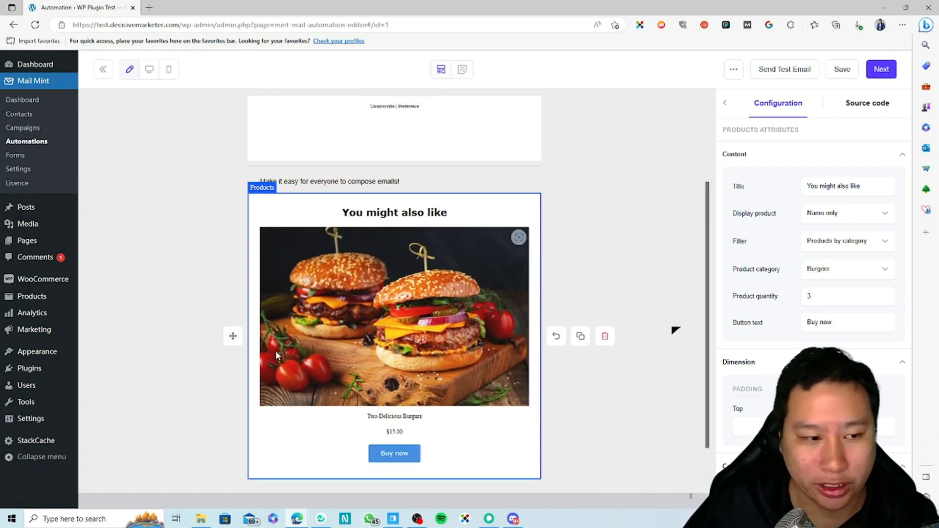
scroll(593, 365, up, 2)
scroll(593, 365, down, 3)
click(725, 103)
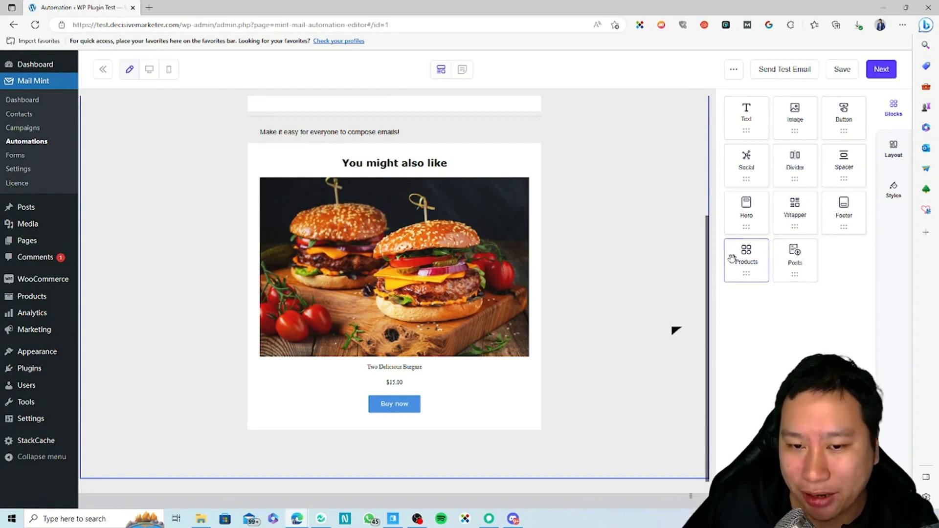
Drop a Posts block below the burger product with its category set to Uncategorized.
drag(774, 278, 461, 408)
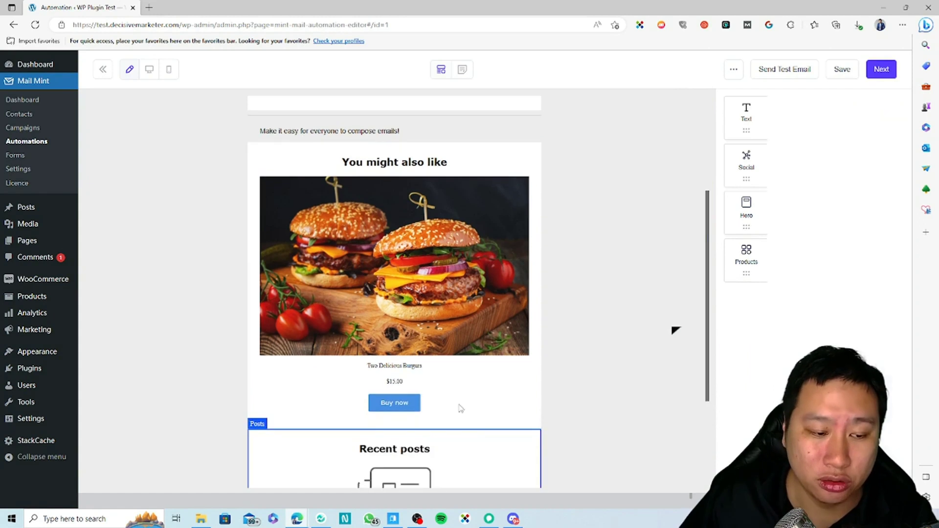
scroll(520, 404, down, 1)
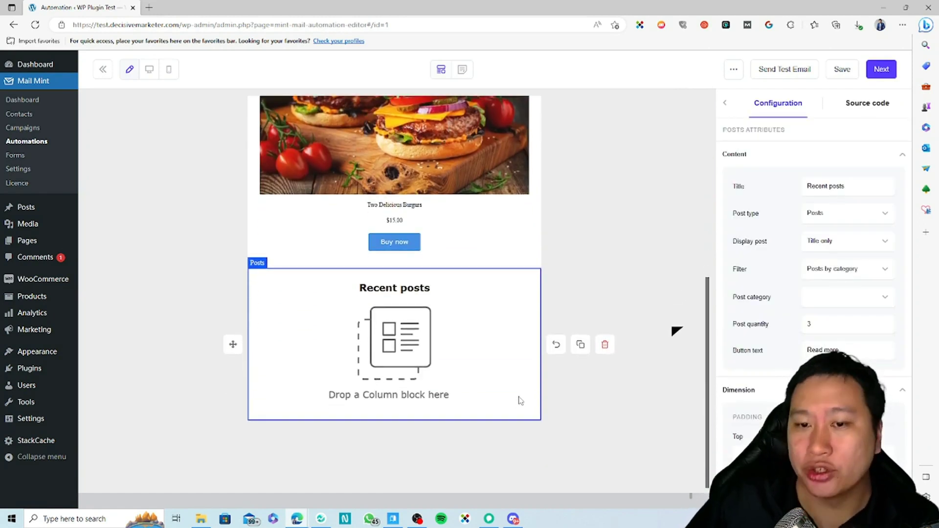
click(829, 297)
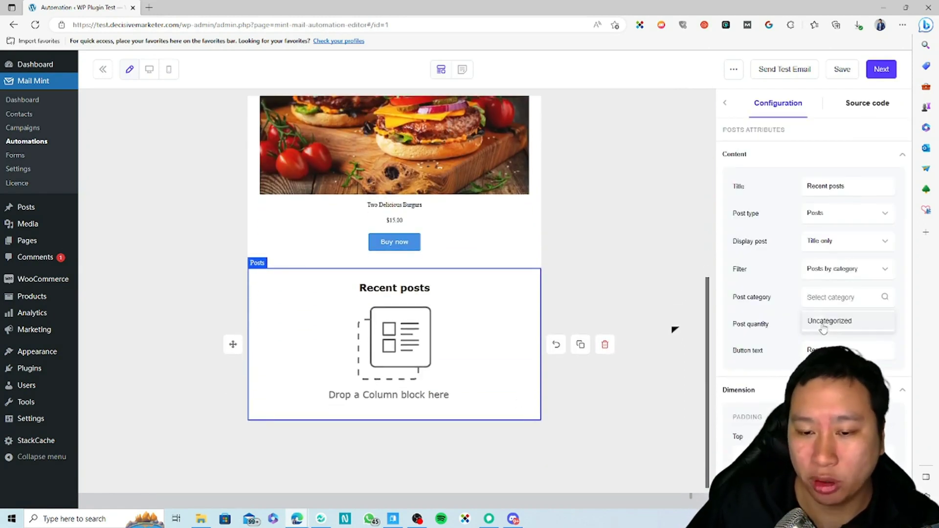
click(824, 322)
click(560, 305)
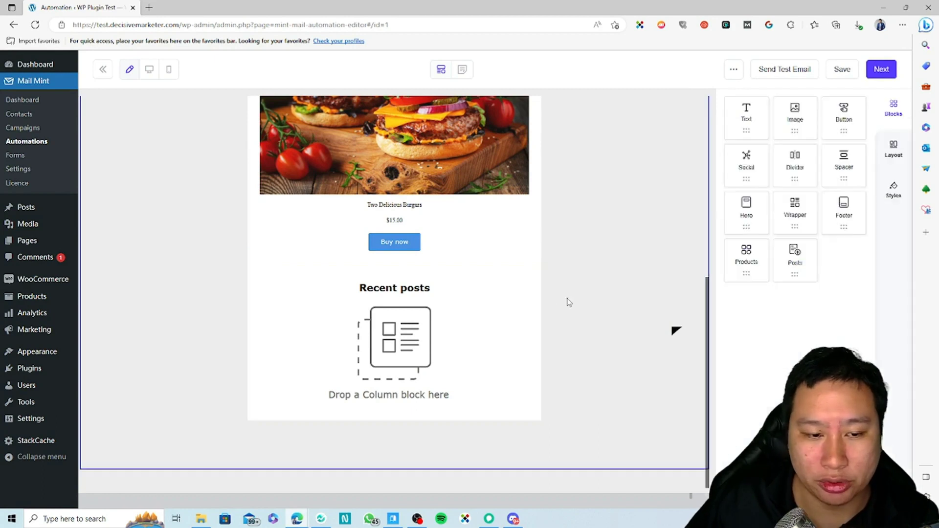
scroll(569, 302, down, 1)
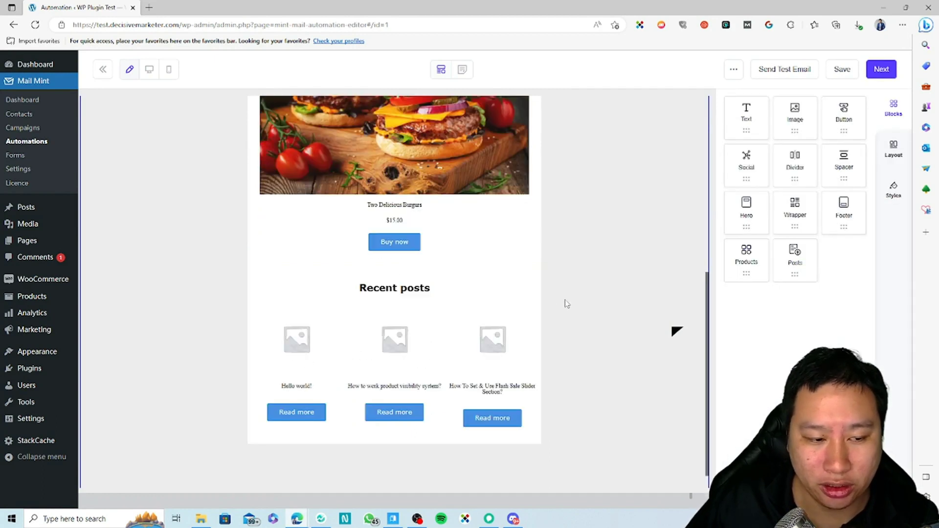
click(449, 330)
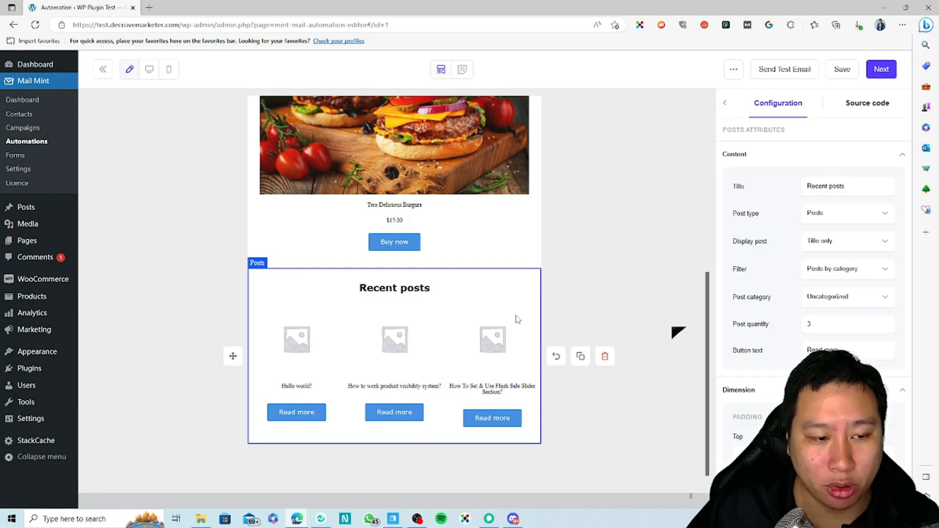
click(479, 214)
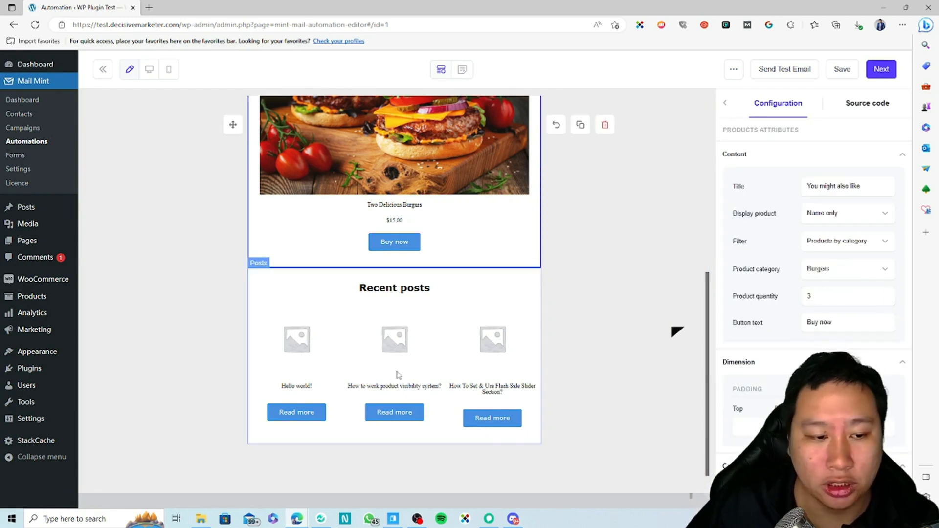
click(528, 362)
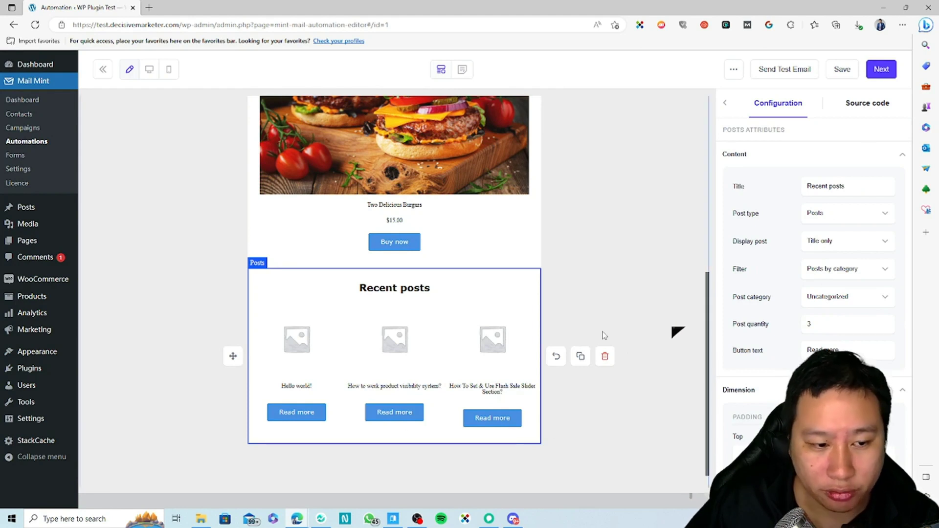
click(634, 375)
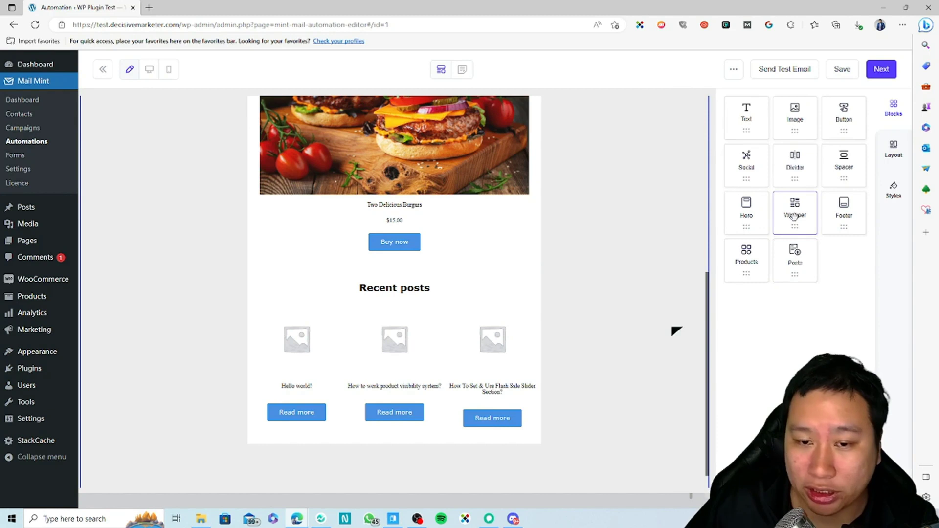
Add a Wrapper block above the Recent posts section.
drag(793, 218, 483, 279)
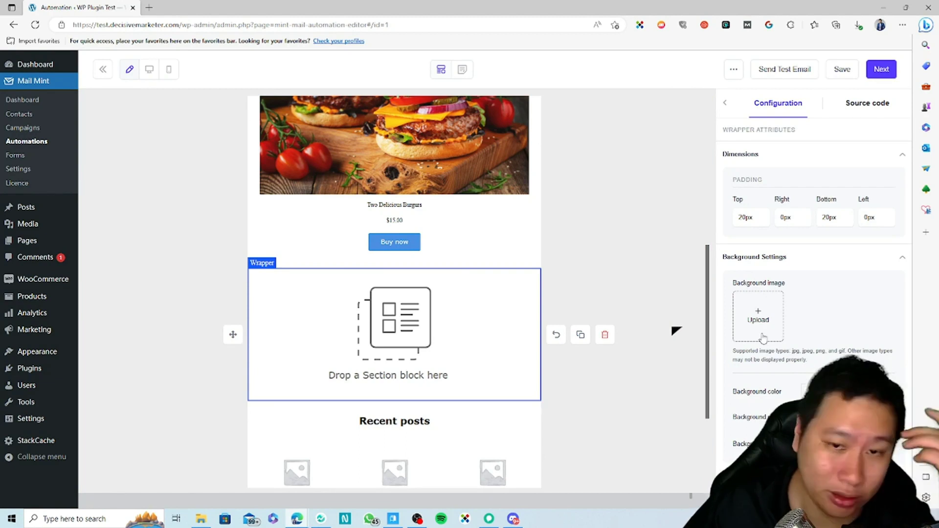
scroll(752, 325, down, 3)
scroll(751, 326, up, 5)
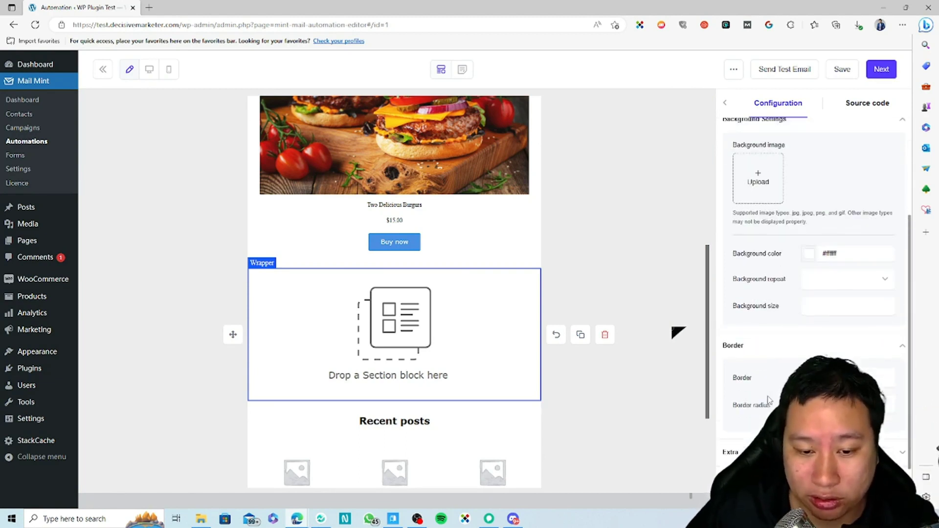
Set the wrapper's background image to the food bowl photo img6-1.png from the Media Library.
click(763, 316)
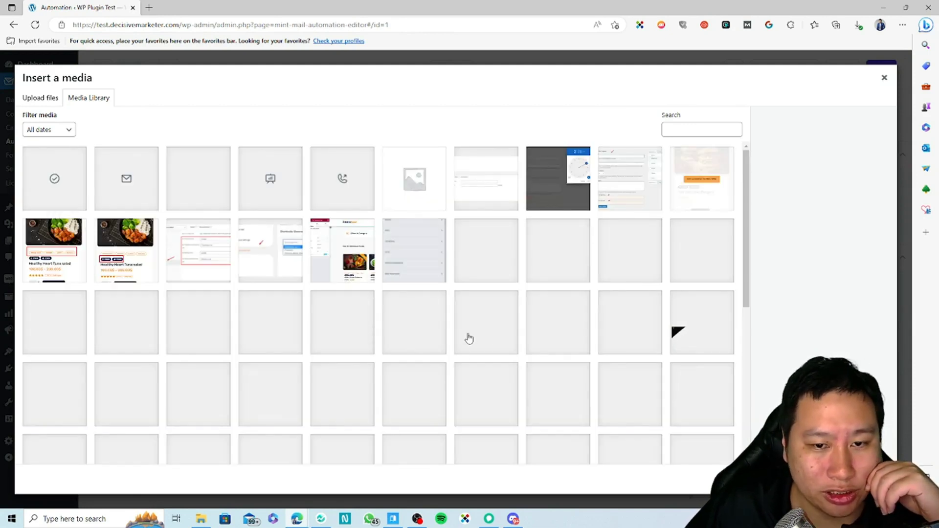
scroll(356, 379, down, 5)
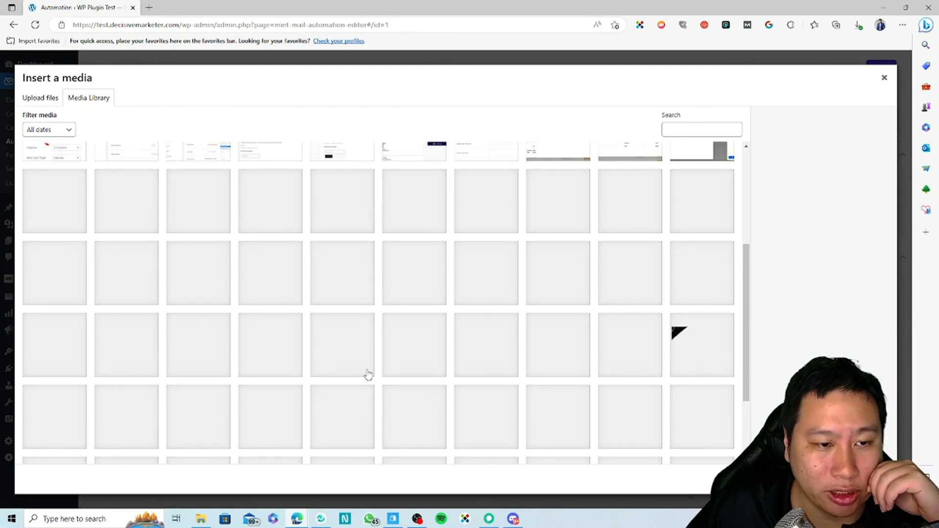
scroll(368, 375, up, 3)
scroll(404, 376, down, 2)
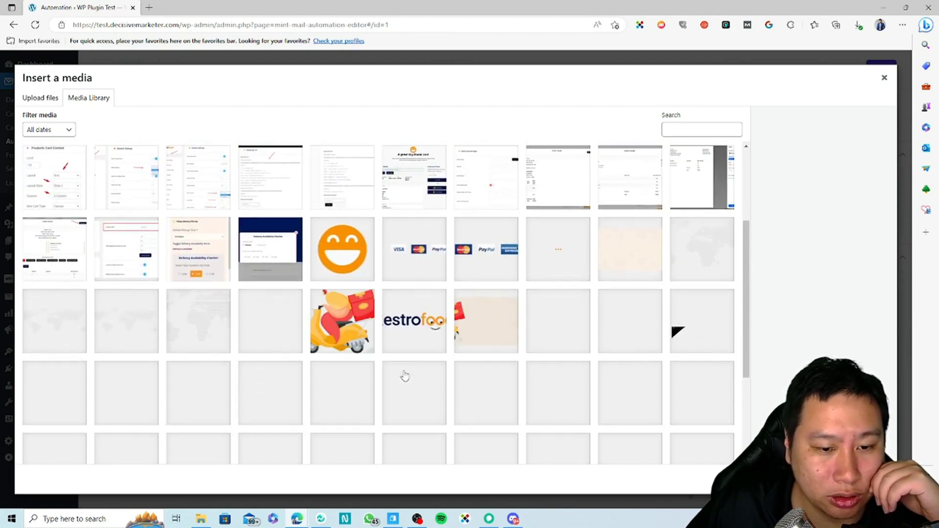
scroll(579, 341, down, 1)
click(714, 293)
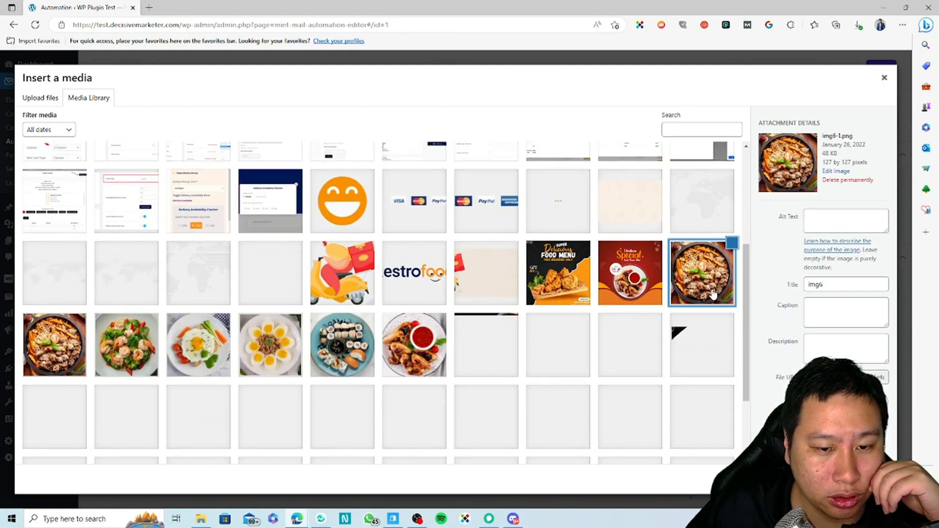
click(872, 479)
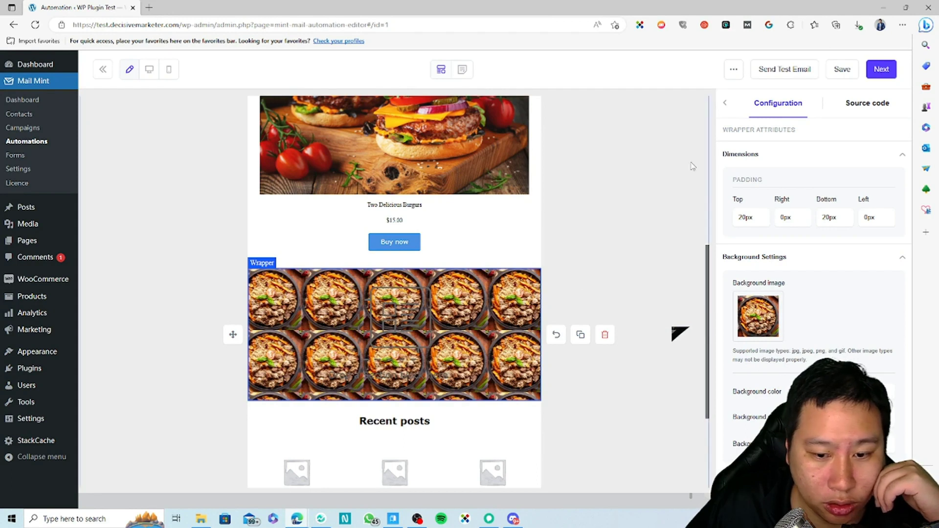
scroll(793, 323, down, 3)
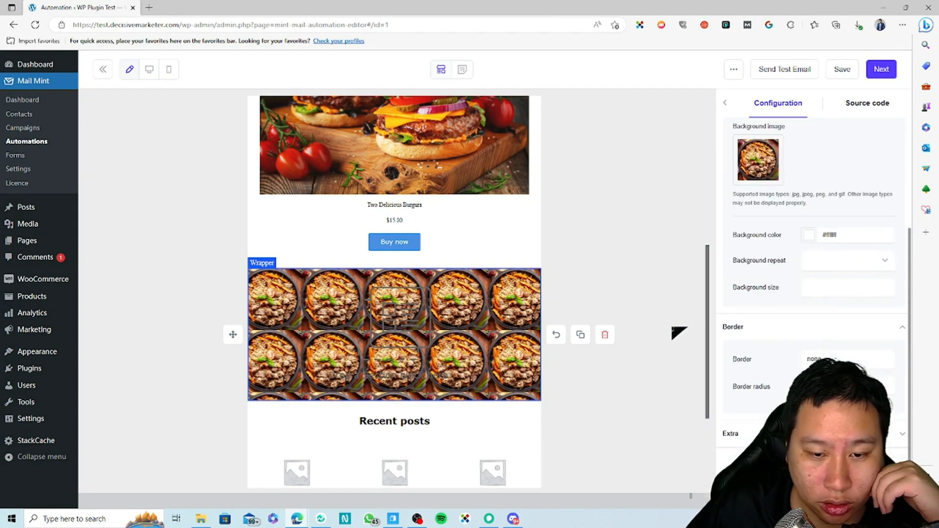
scroll(811, 293, up, 3)
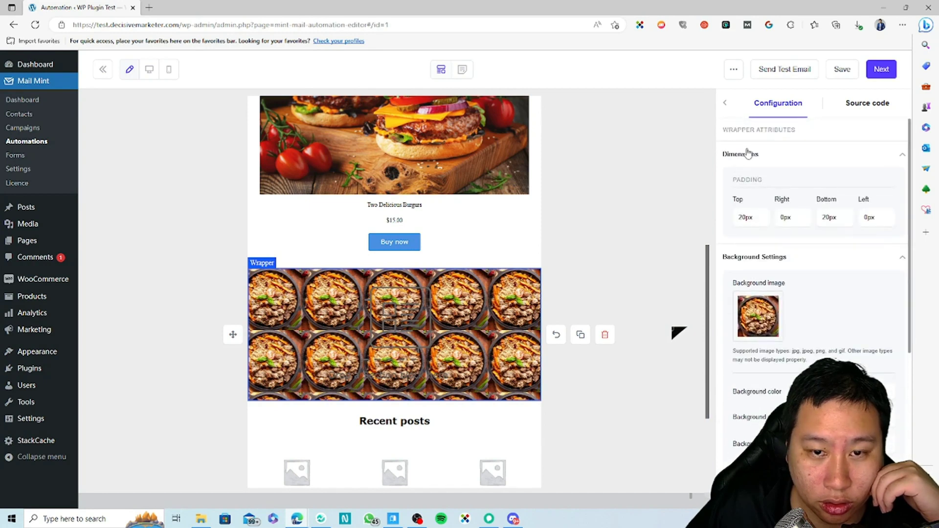
Place a text block inside the food-bowl banner wrapper.
click(725, 104)
drag(746, 120, 431, 326)
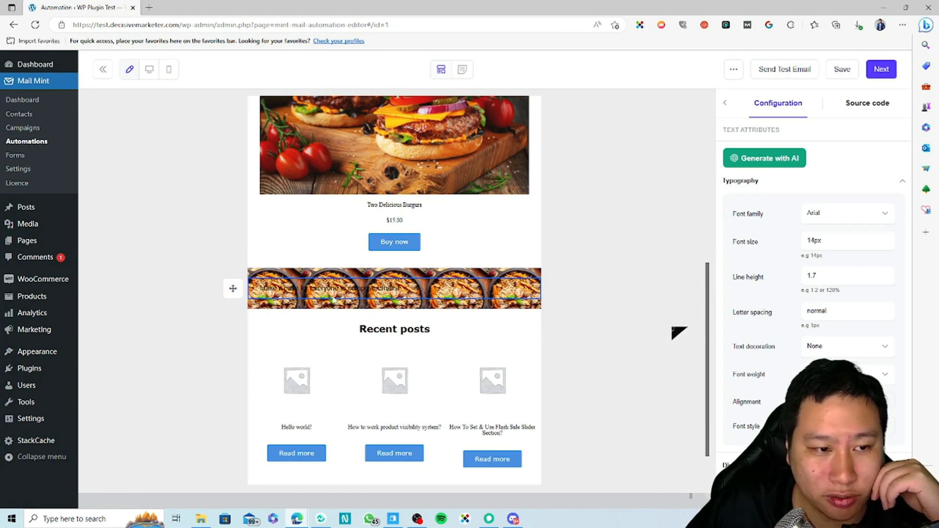
scroll(473, 378, up, 1)
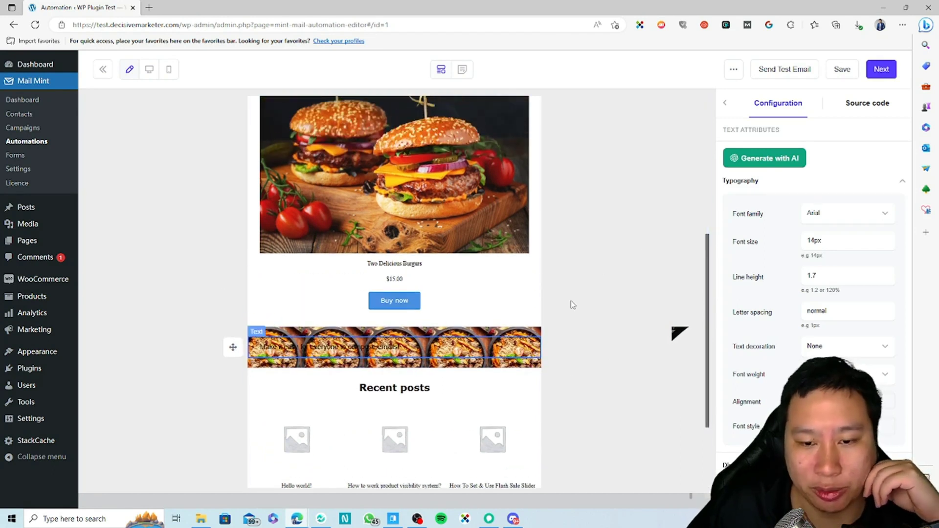
drag(305, 347, 433, 344)
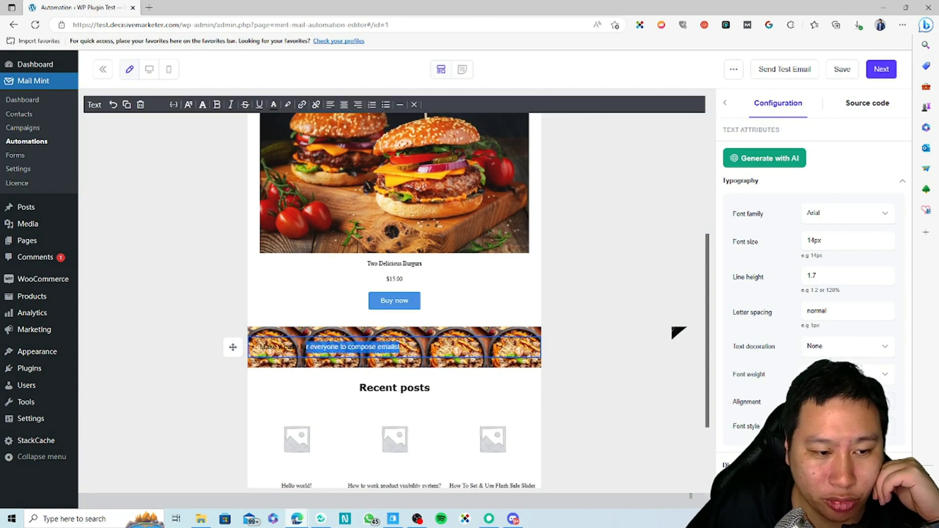
click(436, 344)
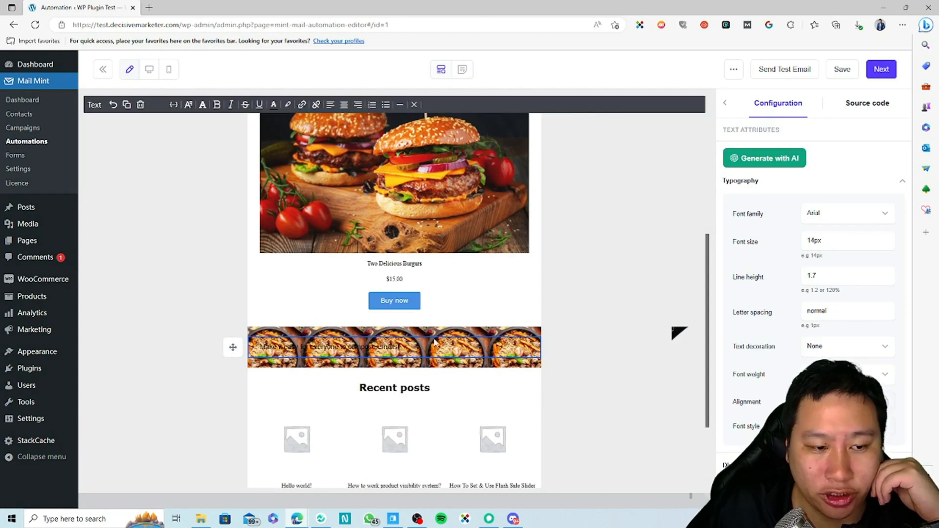
click(720, 104)
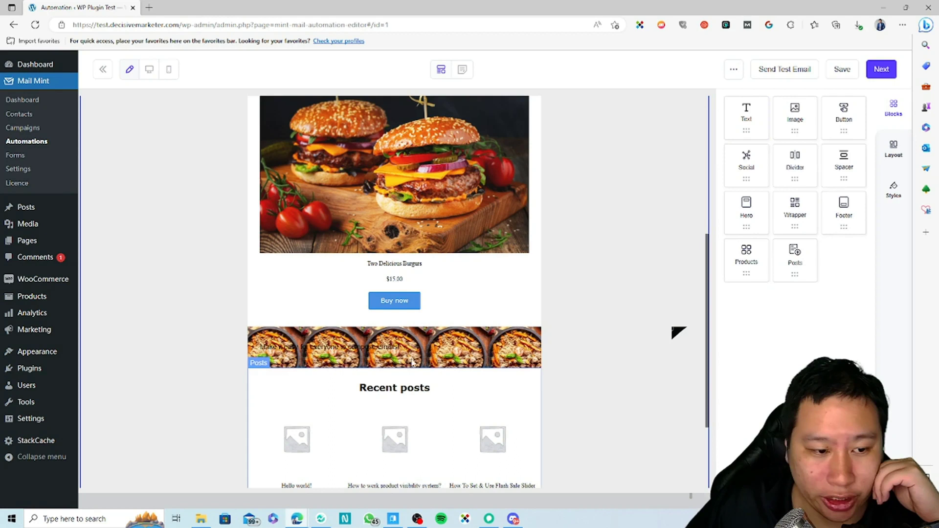
Add another text block below Recent posts and bring up the Generate with AI copy dialog.
click(725, 104)
scroll(395, 293, down, 3)
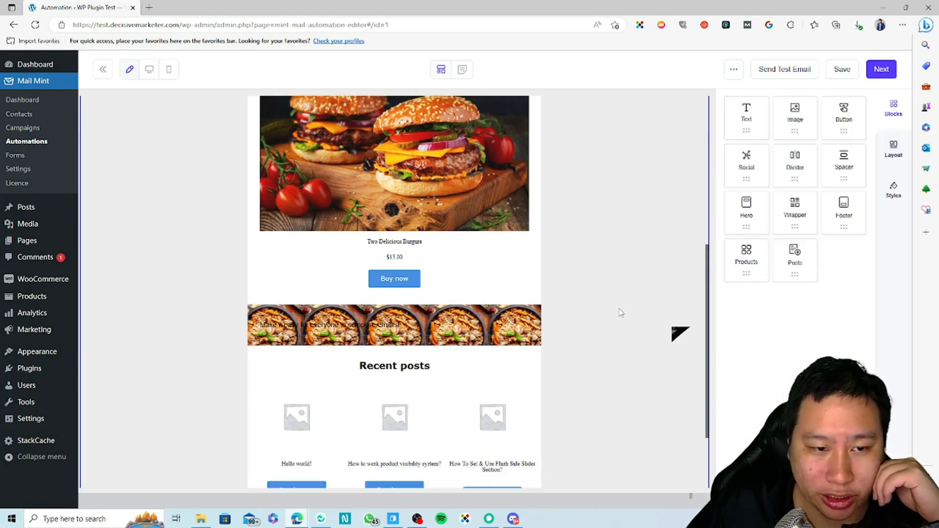
drag(441, 410, 440, 414)
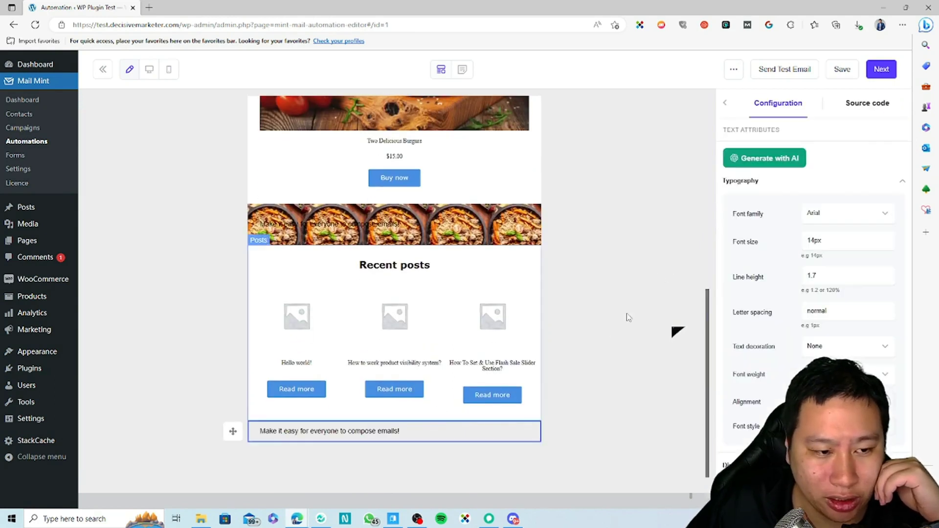
click(771, 155)
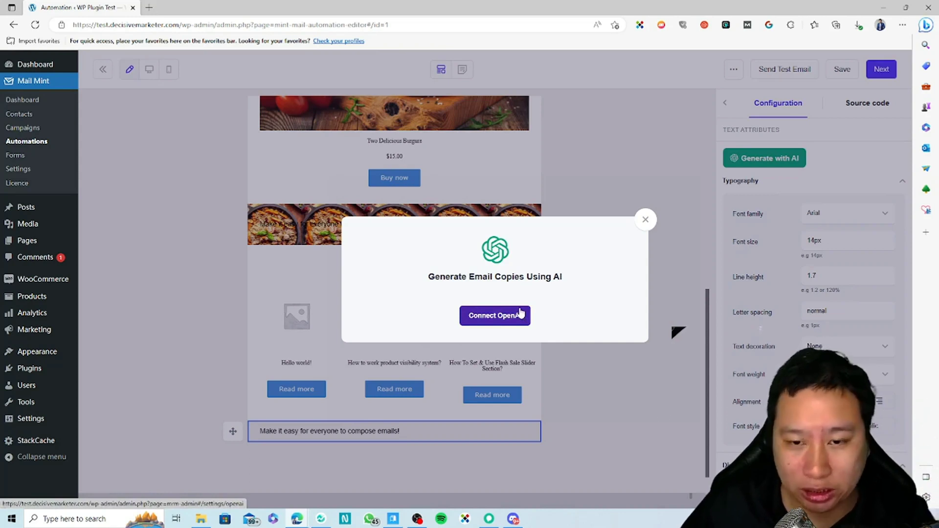
Start connecting OpenAI and open the OpenAI account page in a separate browser tab.
click(501, 317)
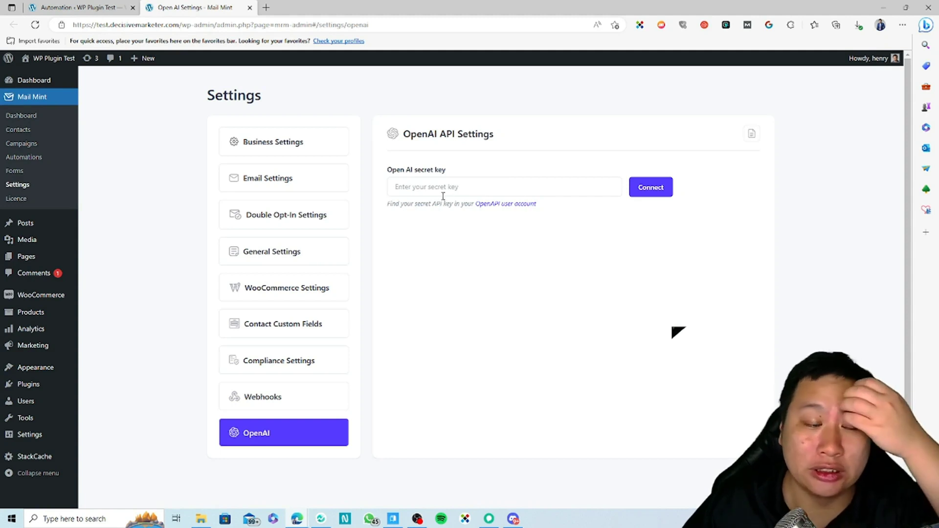
right_click(482, 202)
click(494, 210)
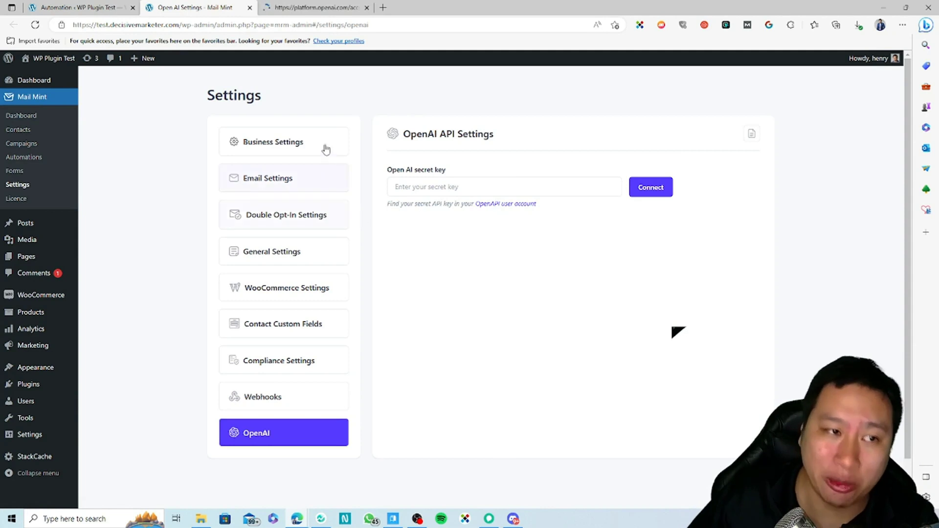
click(307, 7)
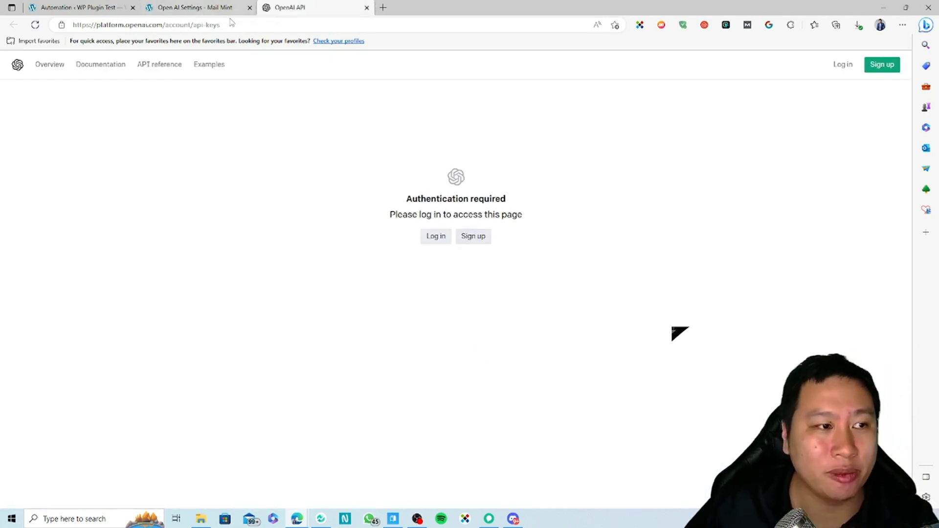
Go back to the automation email editor and close the Generate Email Copies prompt.
click(202, 9)
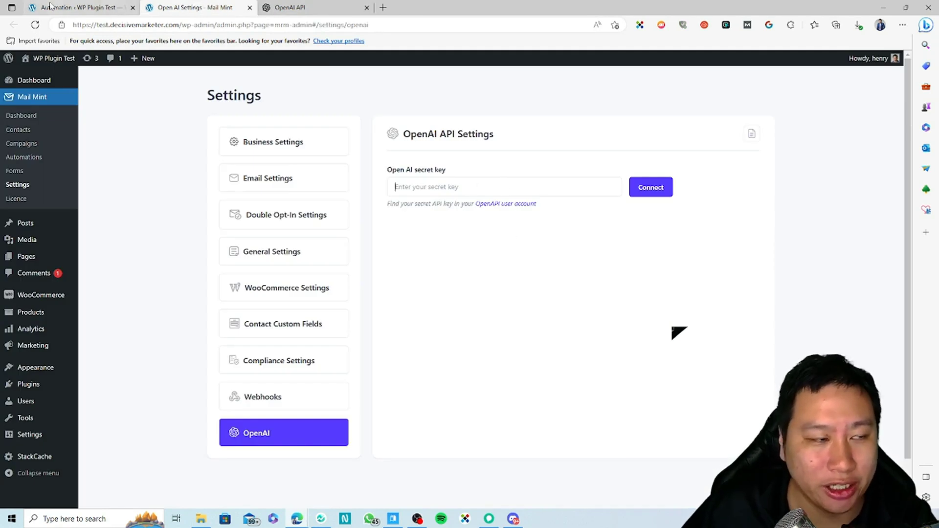
click(73, 7)
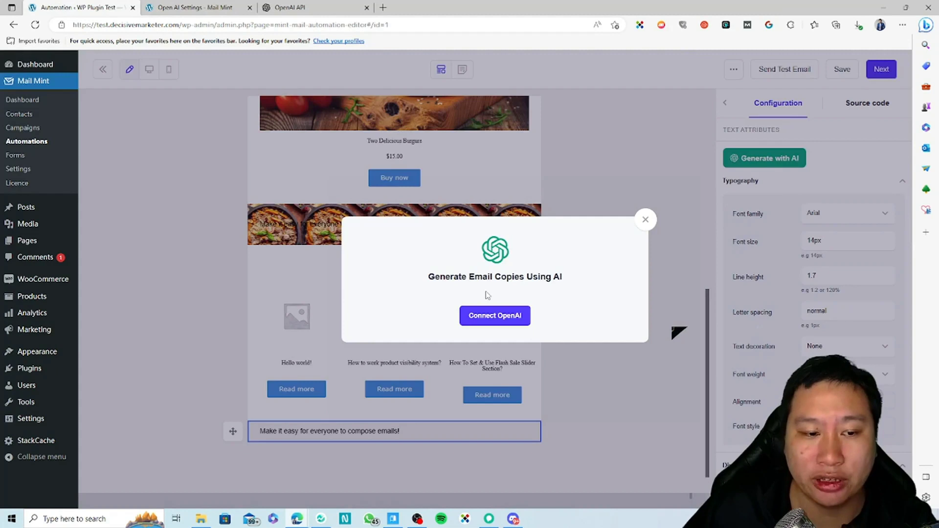
click(646, 220)
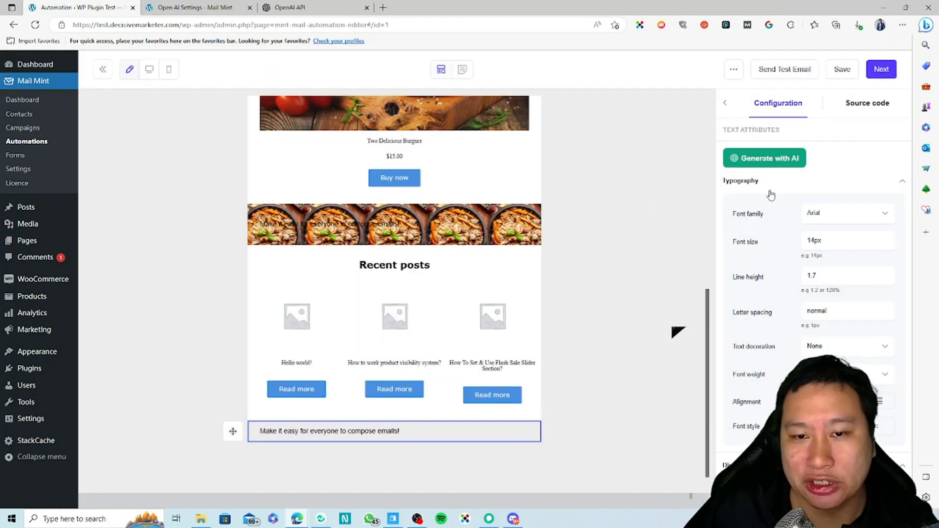
Close the text block settings, check Styles and Layout, then return to the Blocks palette.
scroll(839, 300, down, 6)
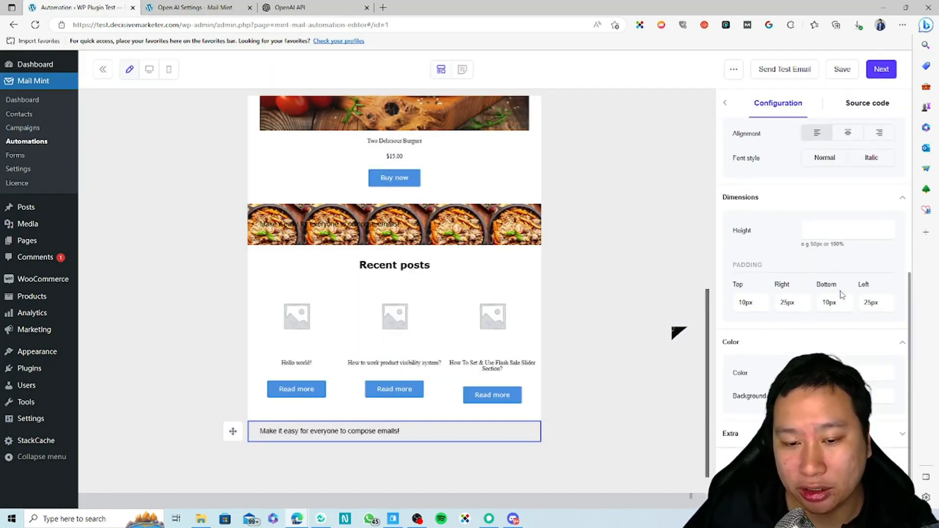
scroll(780, 293, up, 6)
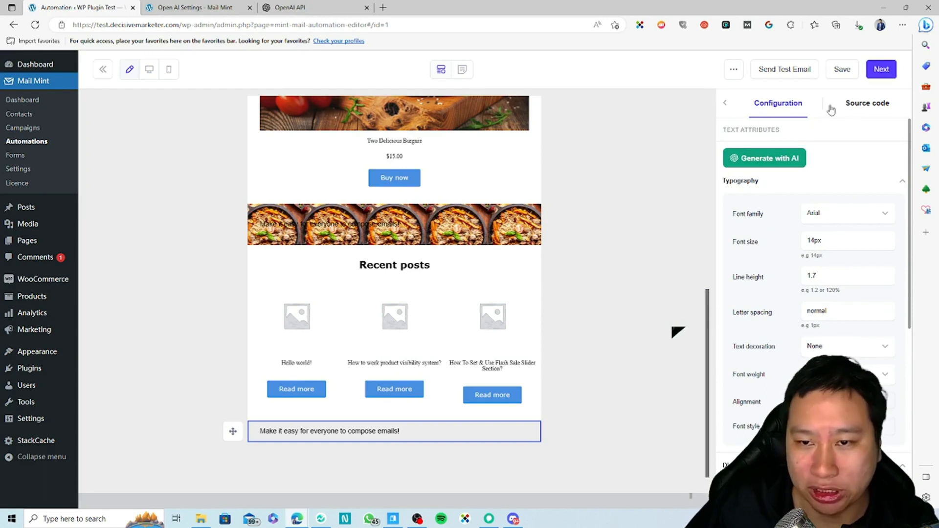
click(729, 101)
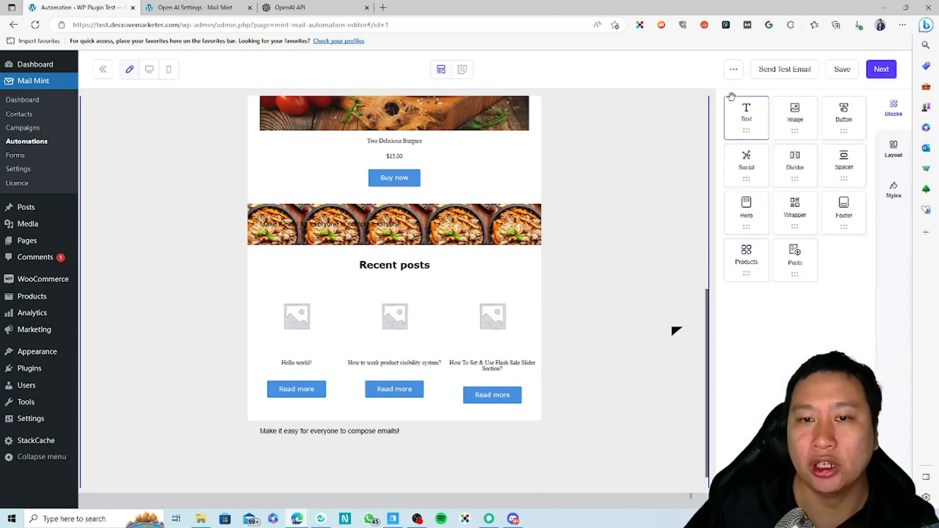
click(895, 193)
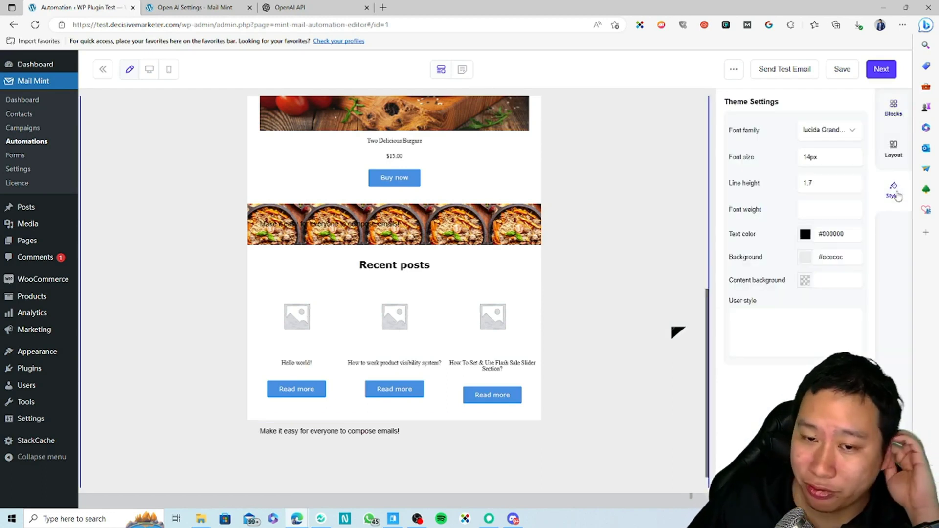
click(894, 147)
click(892, 114)
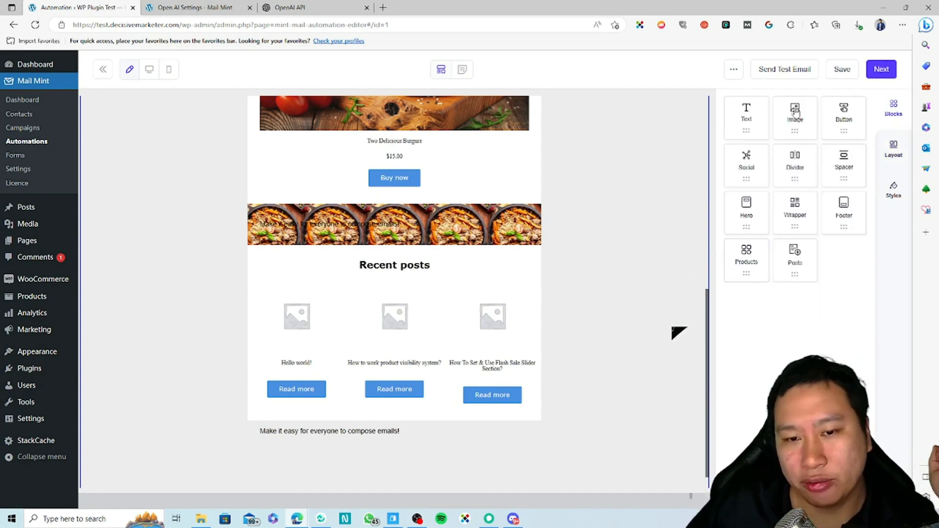
scroll(610, 310, up, 7)
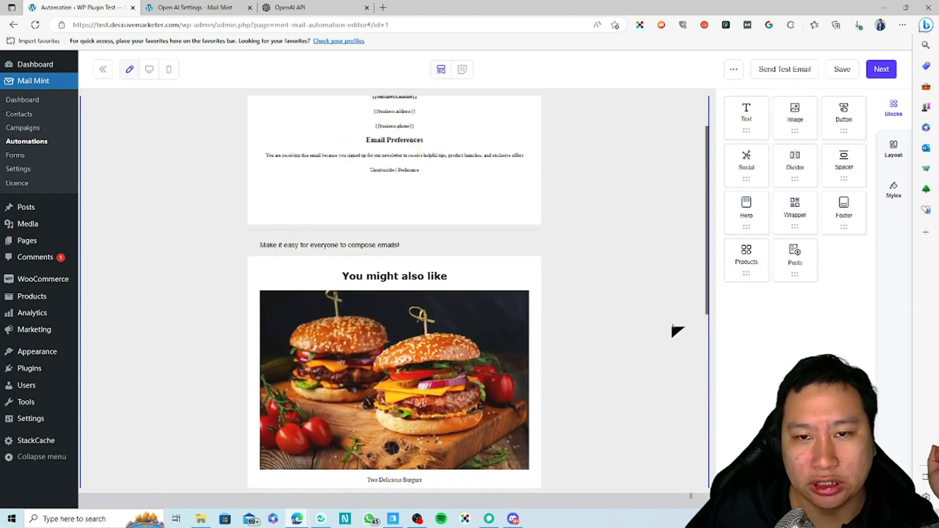
scroll(673, 326, up, 1)
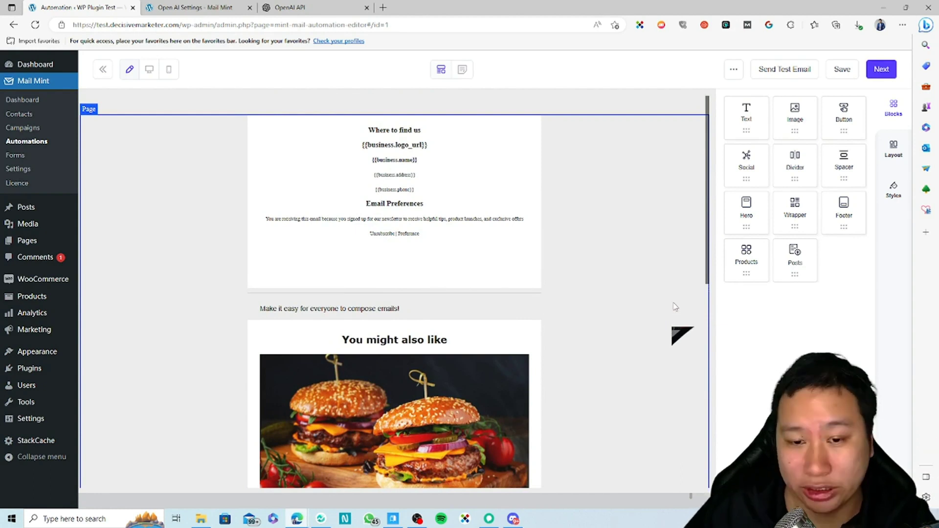
scroll(675, 307, down, 5)
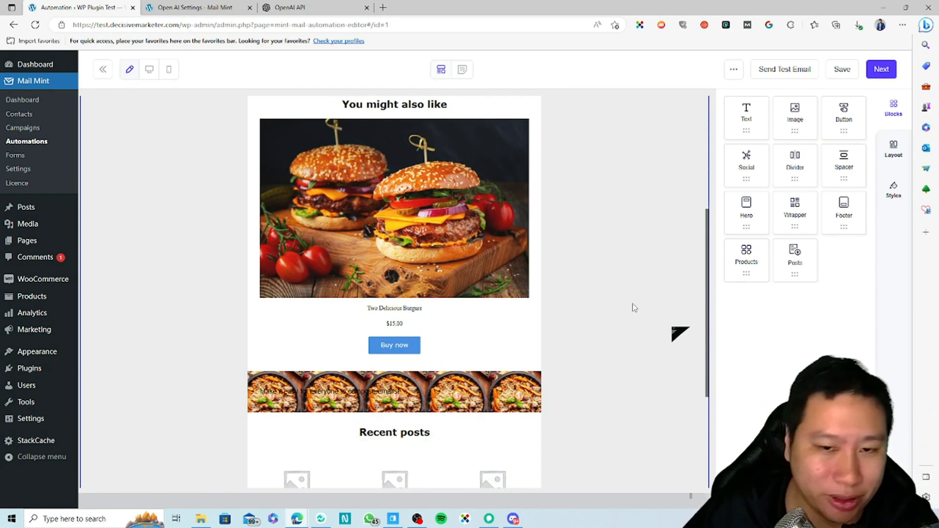
scroll(635, 307, up, 5)
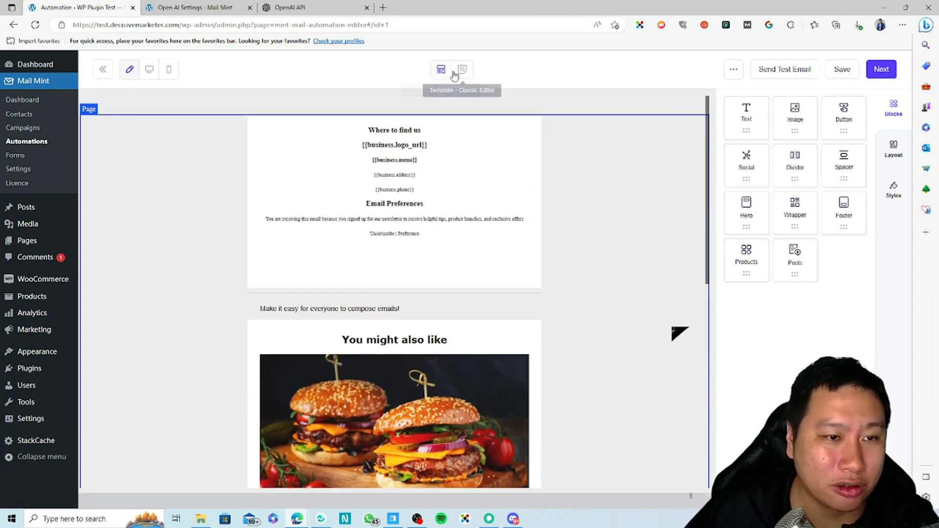
Preview the email in mobile view and then desktop view.
click(149, 71)
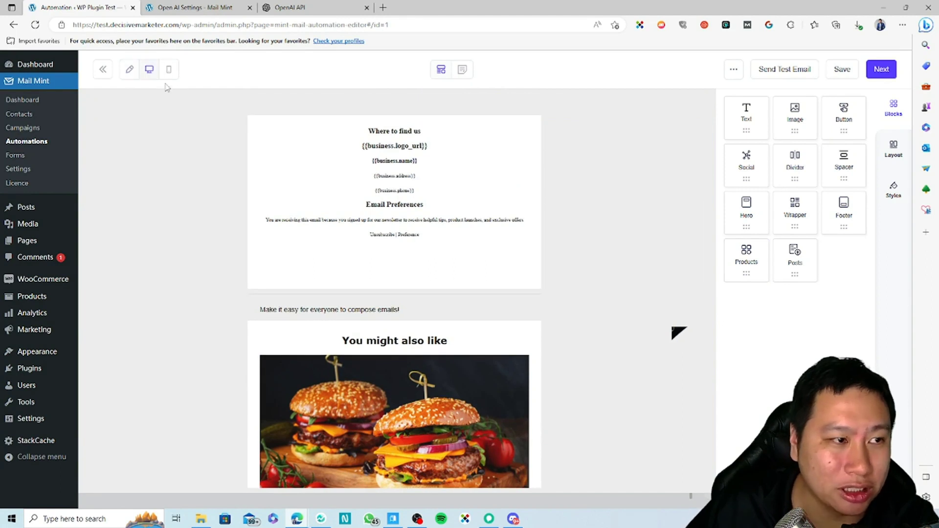
click(168, 70)
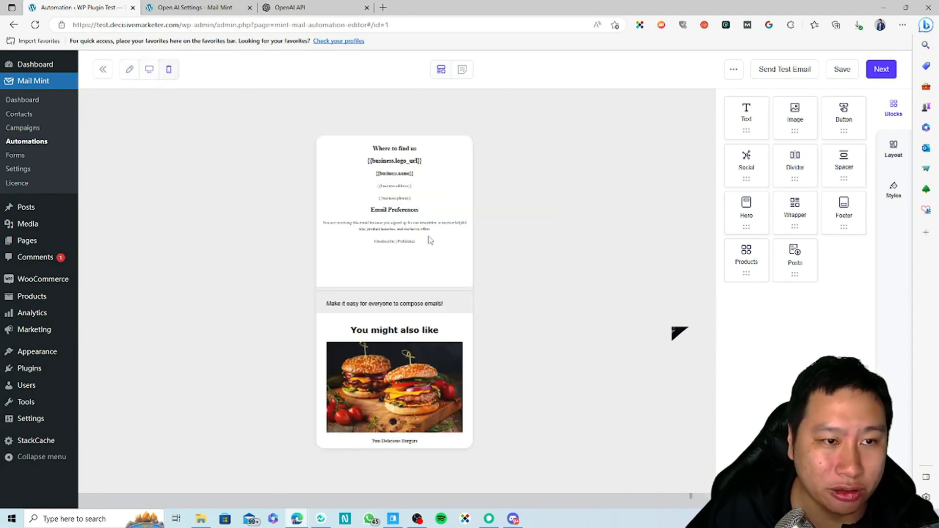
click(155, 78)
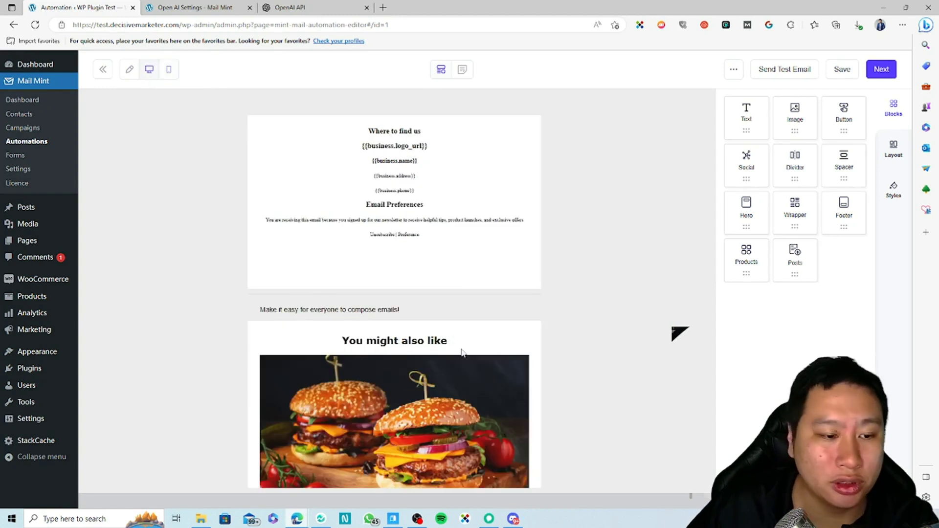
scroll(439, 358, down, 3)
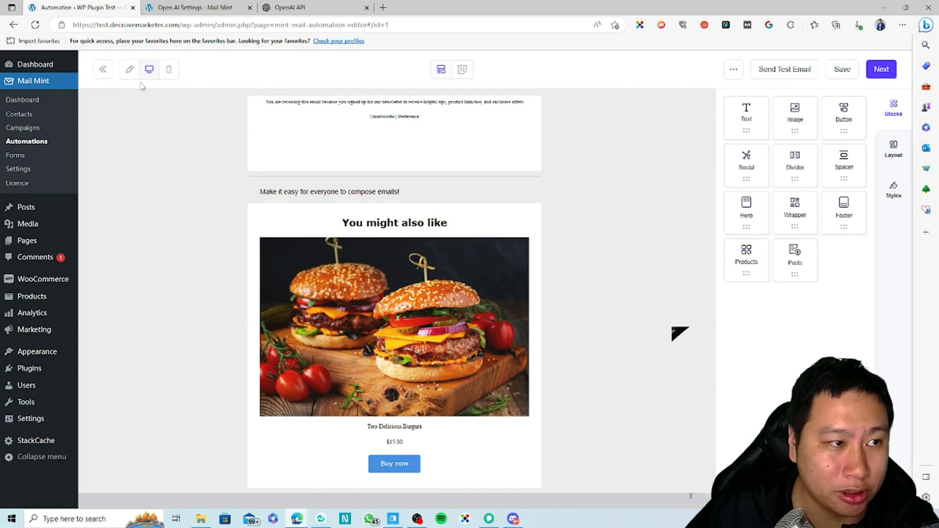
Return to editing and open the settings of the You might also like products block.
click(130, 69)
scroll(438, 363, down, 3)
click(454, 296)
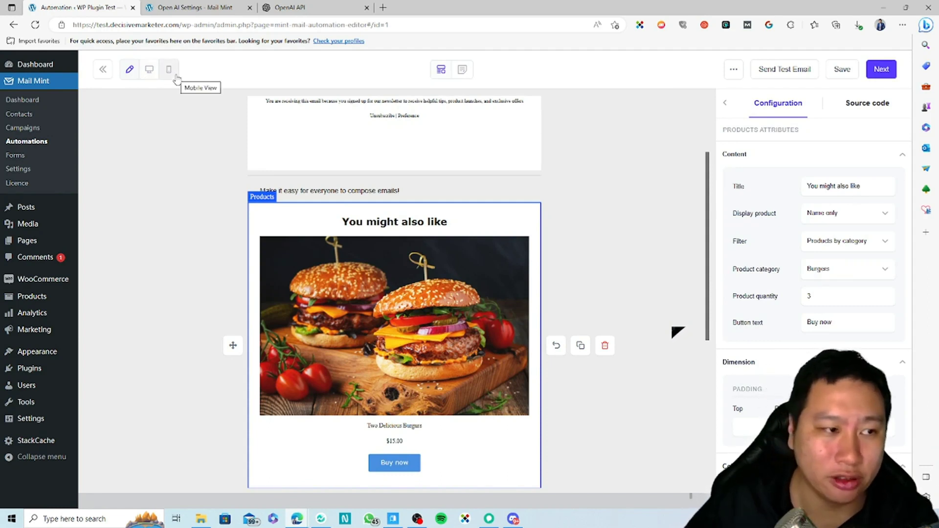
Inspect the products block's Json and MJML source code, then return to its configuration.
scroll(831, 293, down, 5)
scroll(847, 331, down, 7)
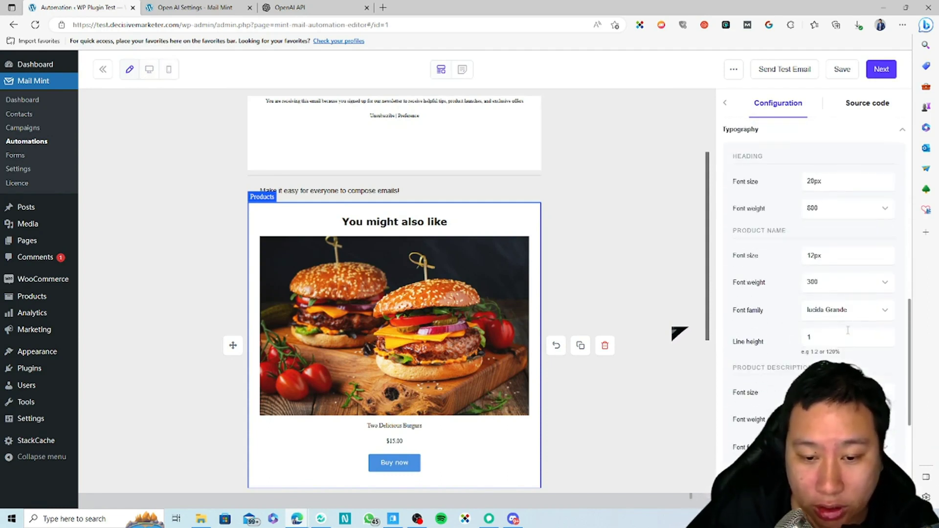
scroll(848, 331, up, 6)
scroll(847, 331, up, 8)
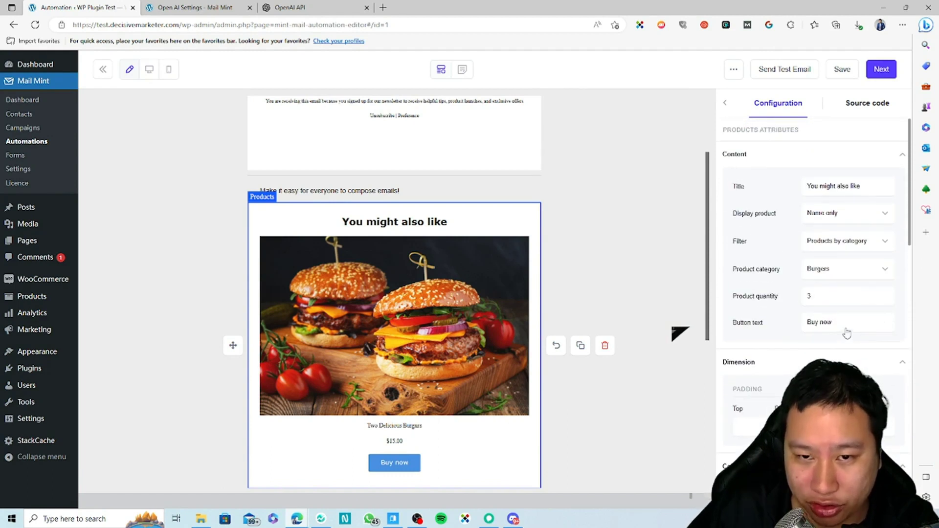
click(869, 110)
click(814, 131)
click(813, 129)
click(799, 169)
click(793, 159)
click(782, 108)
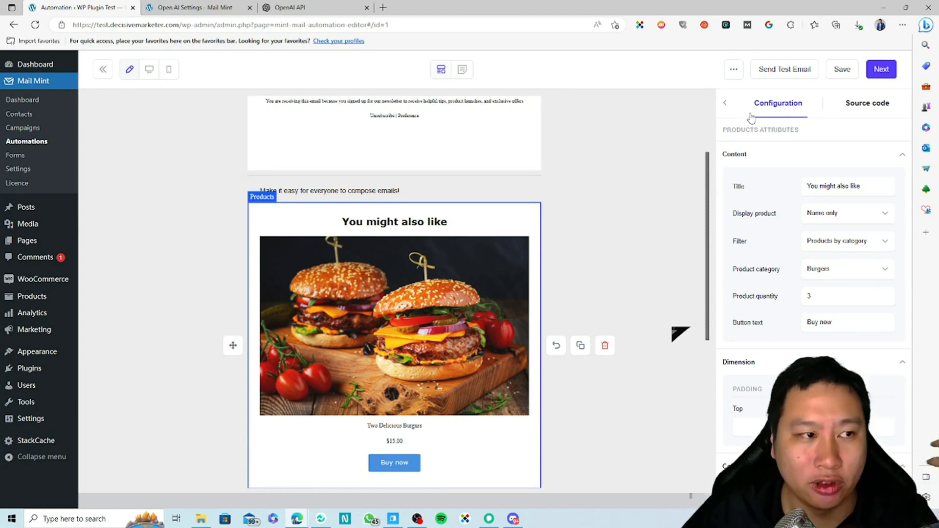
Close the products block settings and head to Campaigns, triggering the unsaved-changes warning.
scroll(786, 314, down, 10)
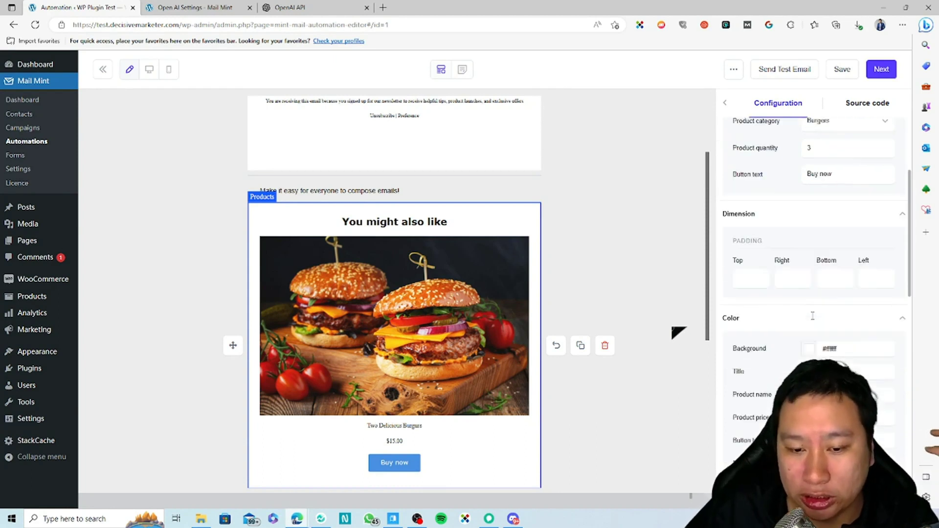
scroll(793, 311, up, 10)
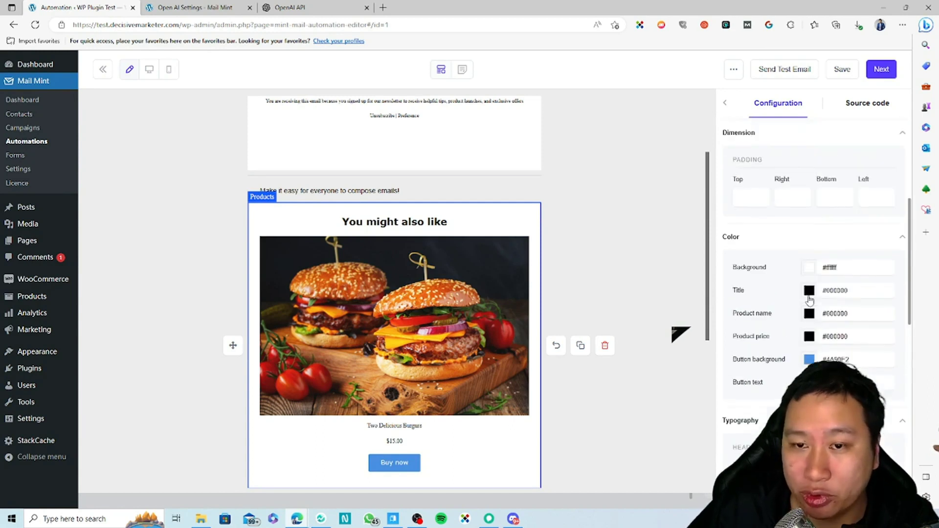
click(726, 104)
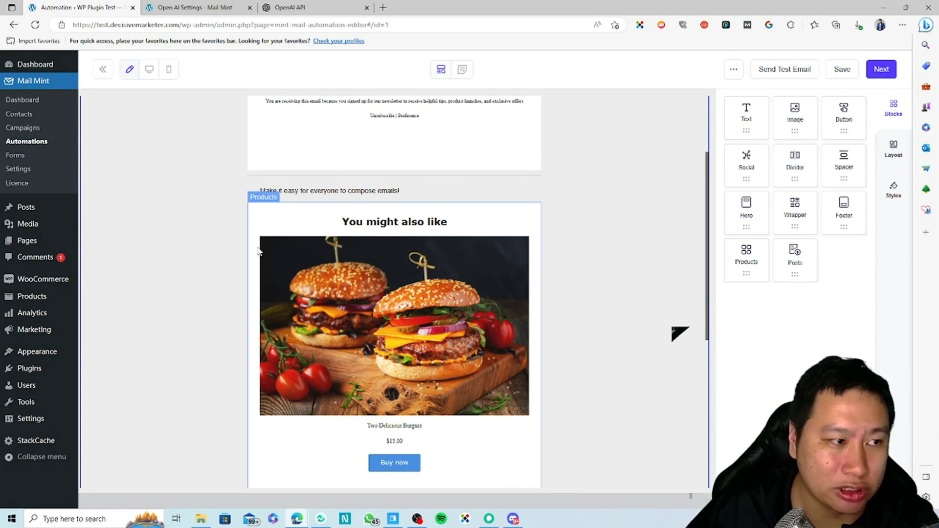
scroll(422, 376, up, 3)
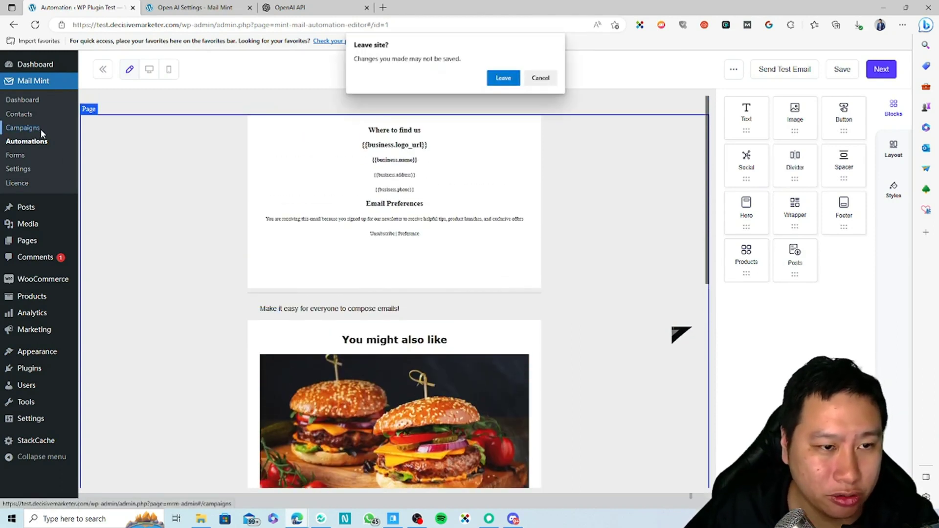
Leave the editor and choose Create Sequence for a new Email Sequence Campaign.
click(498, 78)
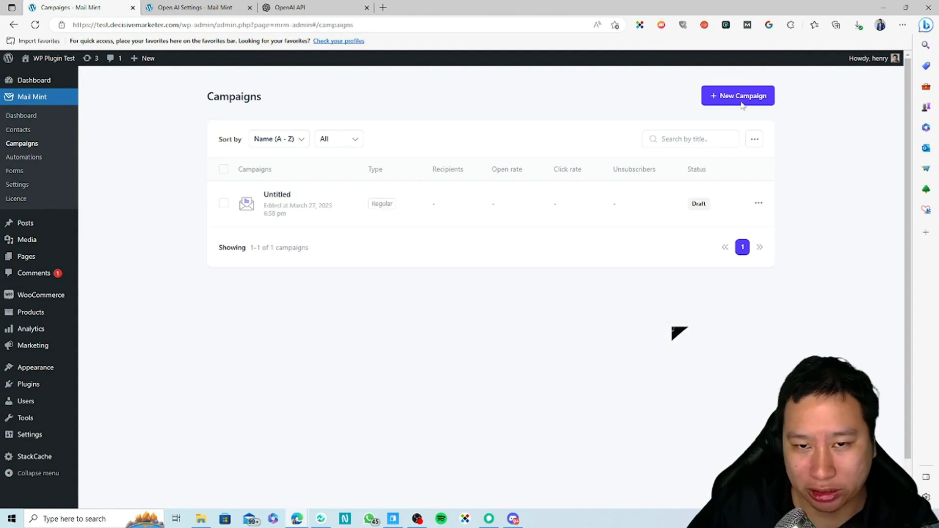
click(721, 99)
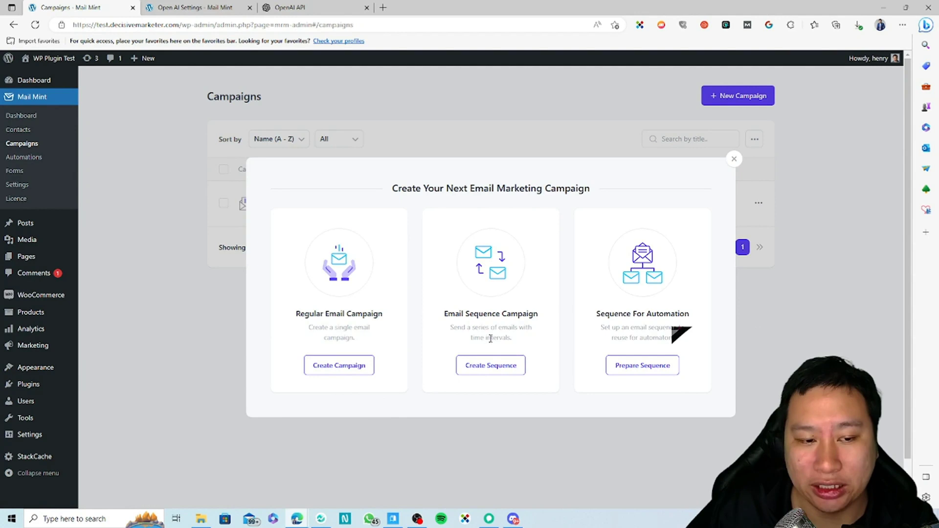
drag(634, 313, 689, 314)
click(654, 336)
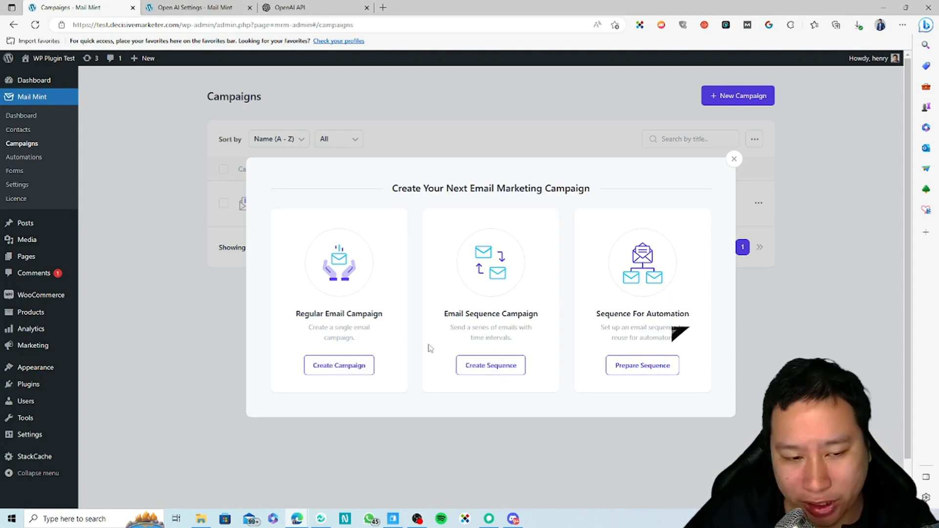
click(490, 373)
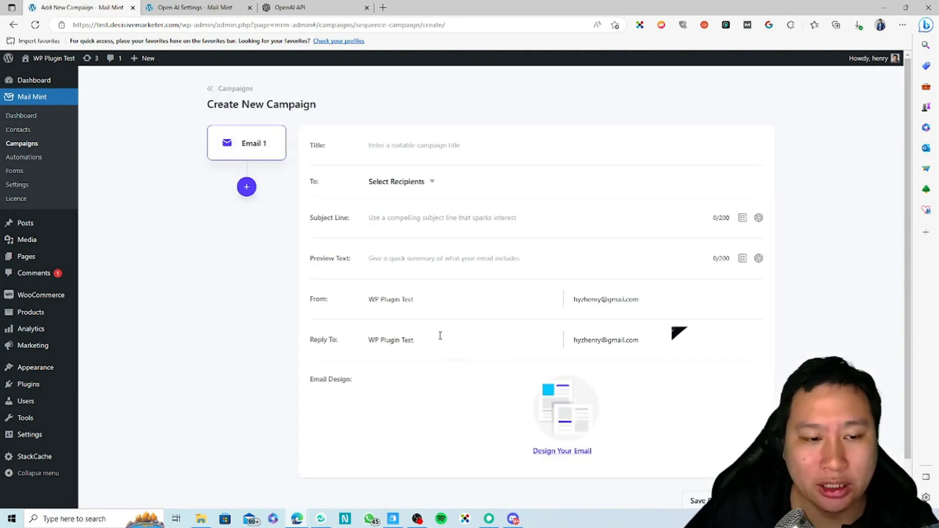
Add Email 2 and Email 3 to the sequence, then go back to Campaigns.
click(246, 187)
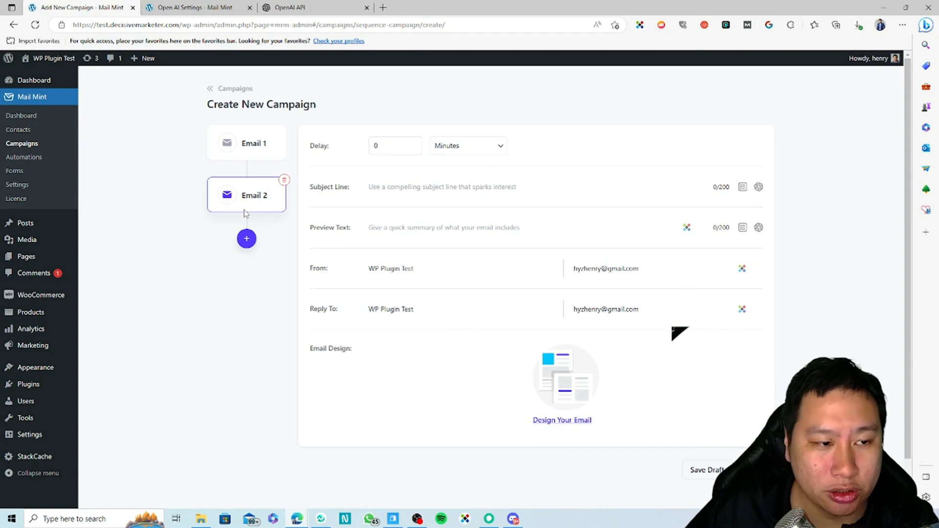
click(247, 240)
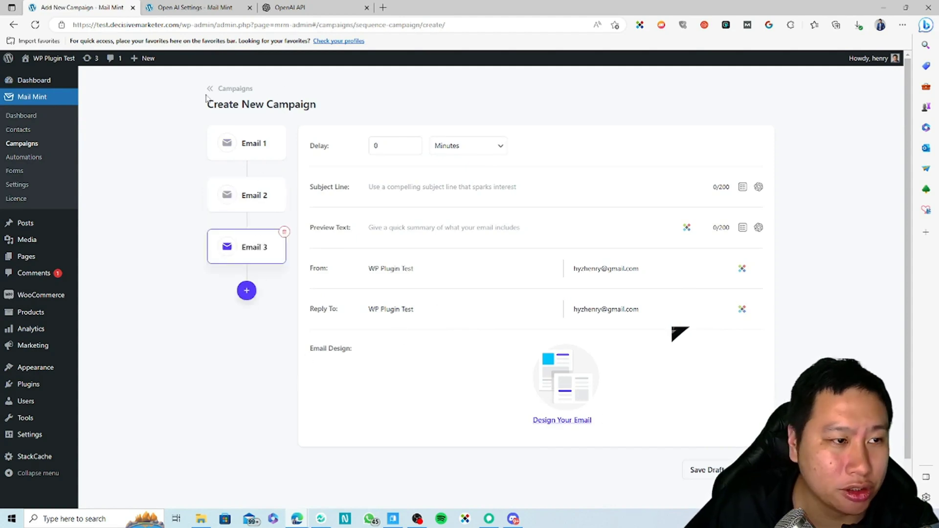
click(228, 89)
Prepare a new automation sequence with three emails, then return to the Campaigns list.
click(738, 96)
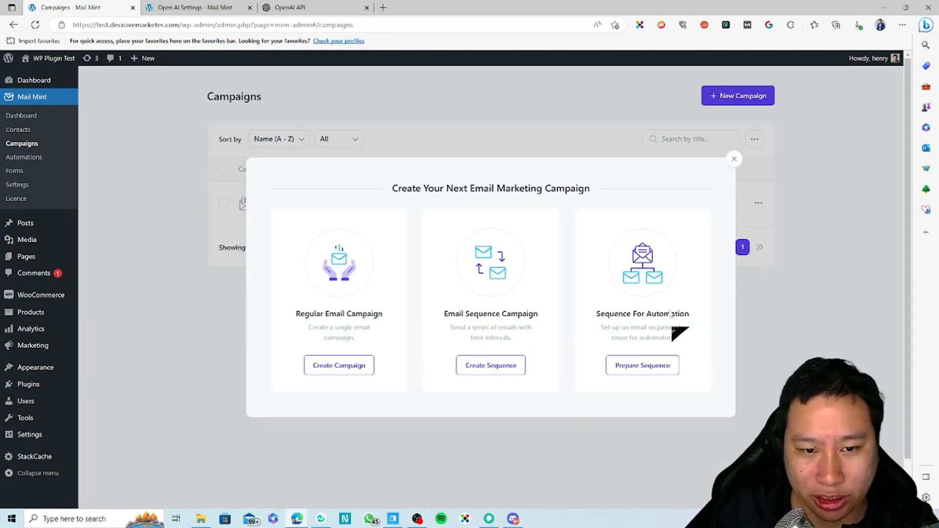
click(641, 365)
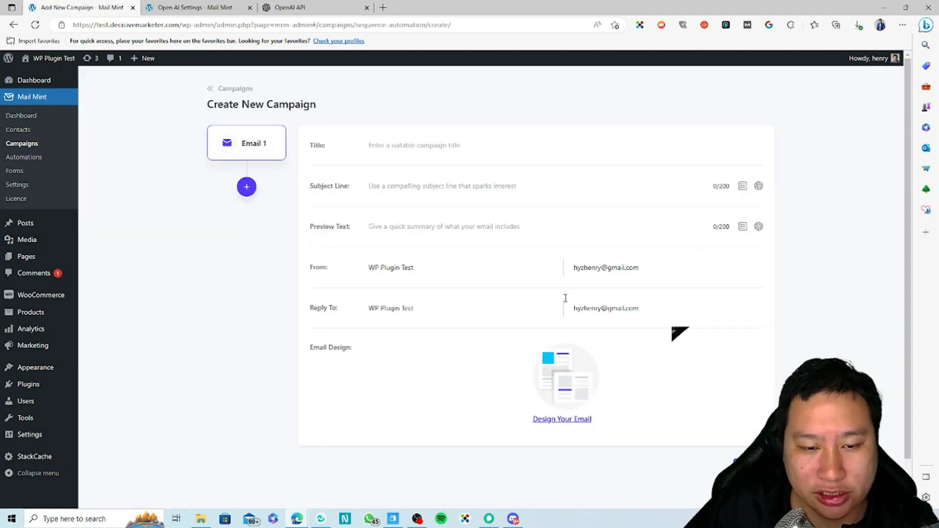
click(248, 188)
click(241, 238)
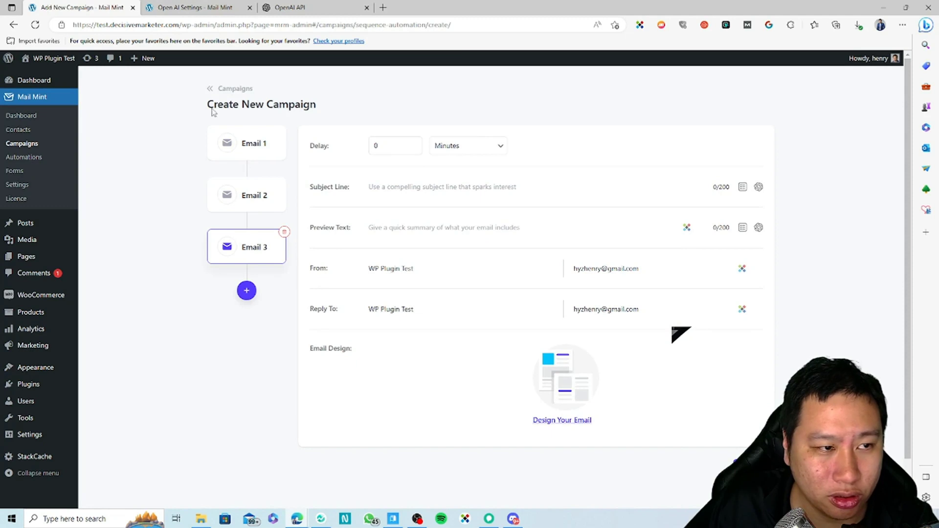
scroll(471, 300, down, 1)
scroll(471, 301, up, 1)
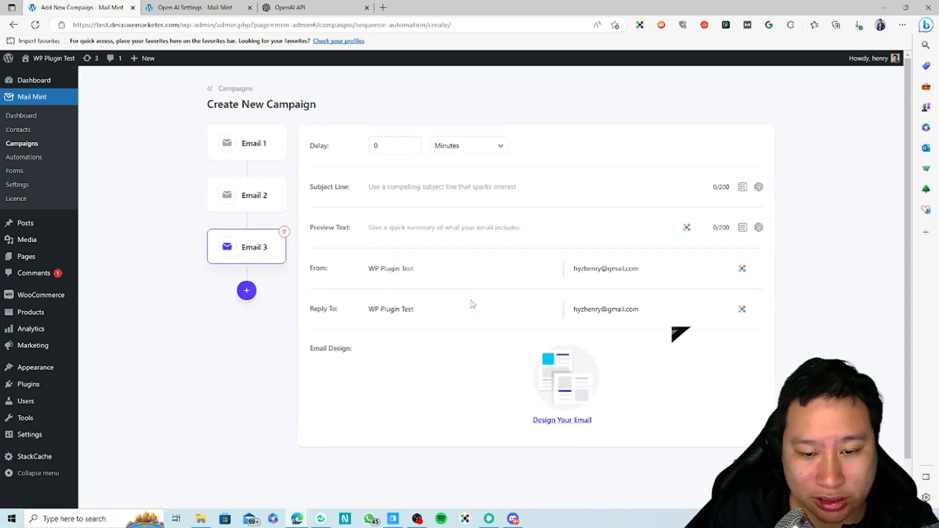
click(236, 89)
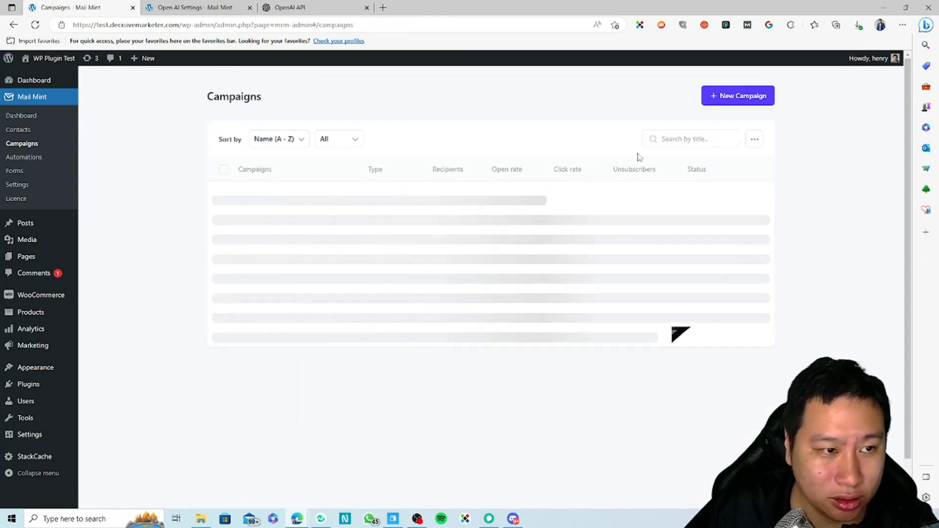
click(719, 96)
Create a new sequence campaign with a second email added.
click(495, 368)
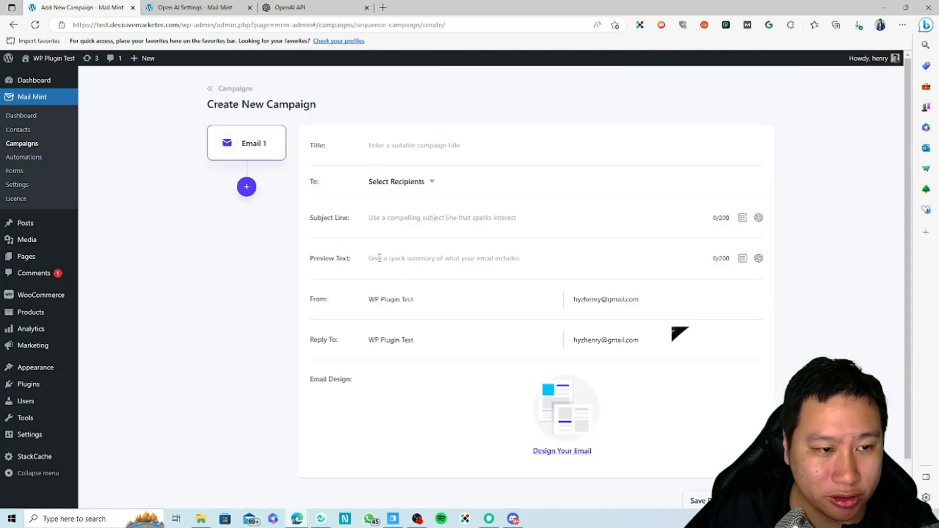
click(247, 186)
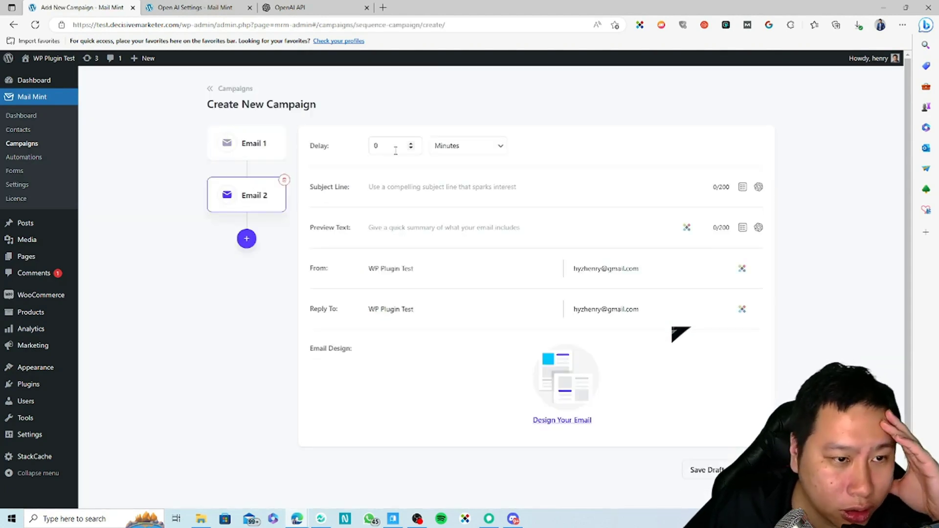
click(250, 144)
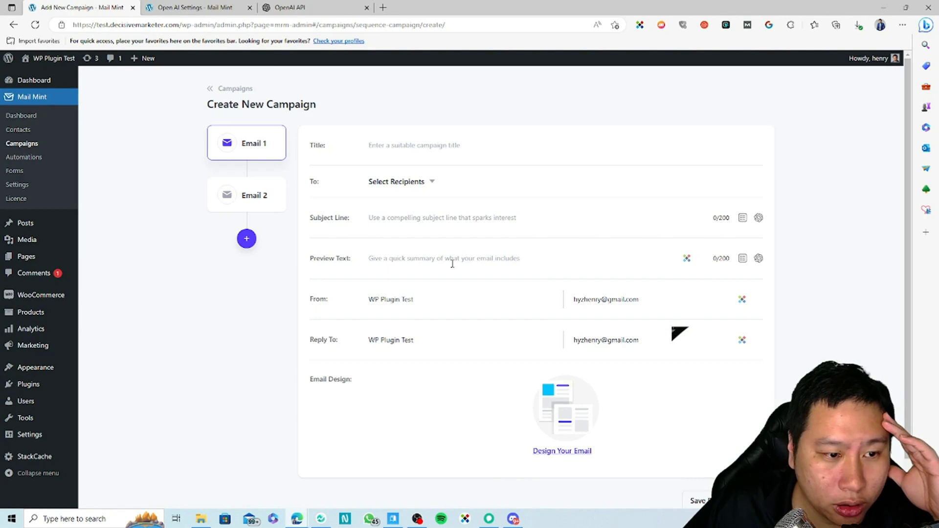
scroll(677, 454, down, 2)
Title Email 1 'test', fill its subject line and preview text, then design it.
click(438, 97)
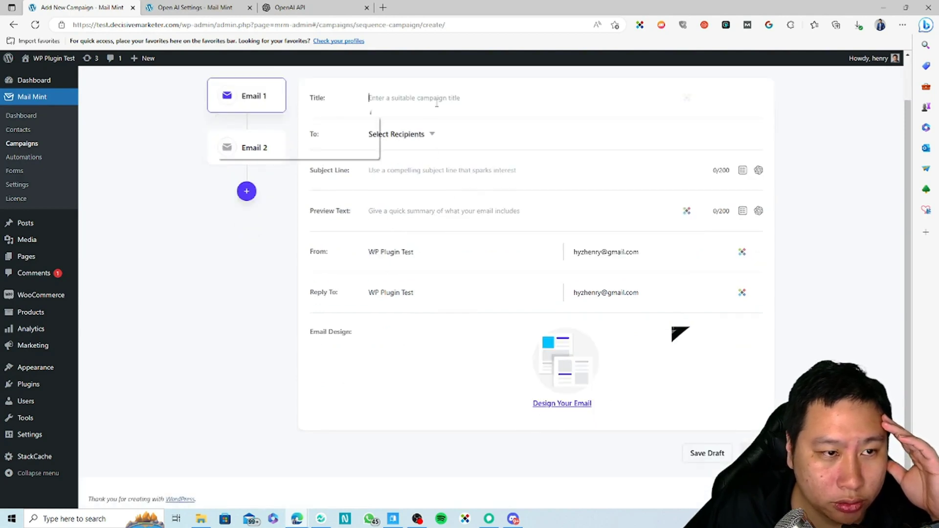
text(test)
click(498, 186)
text(tes)
click(436, 212)
text(te)
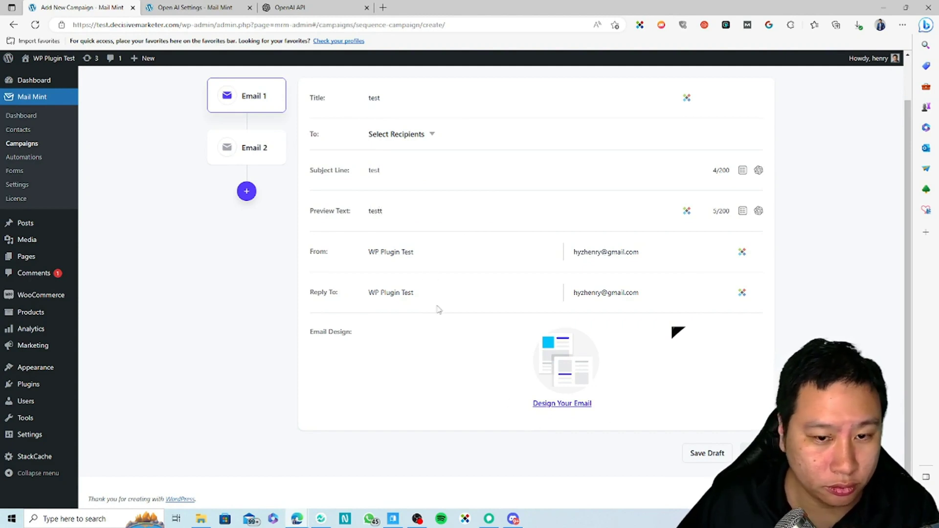
click(250, 152)
click(250, 100)
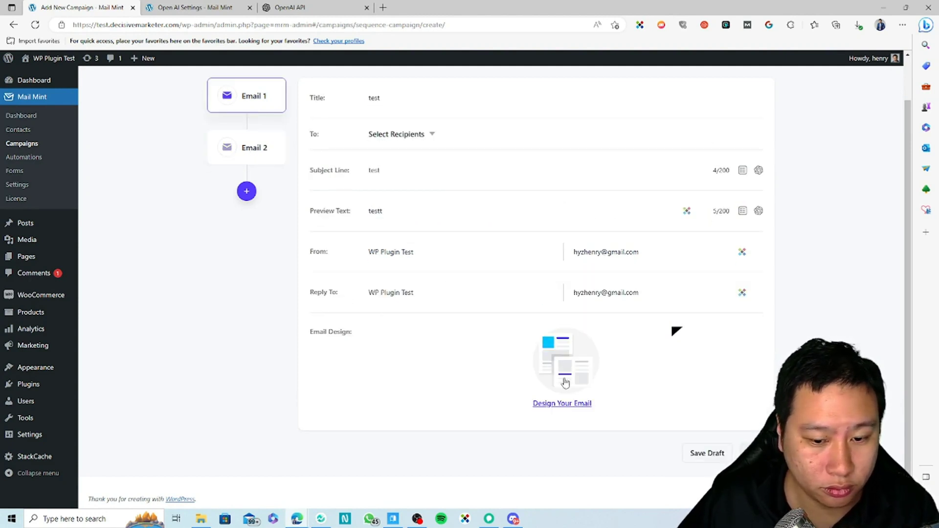
click(582, 366)
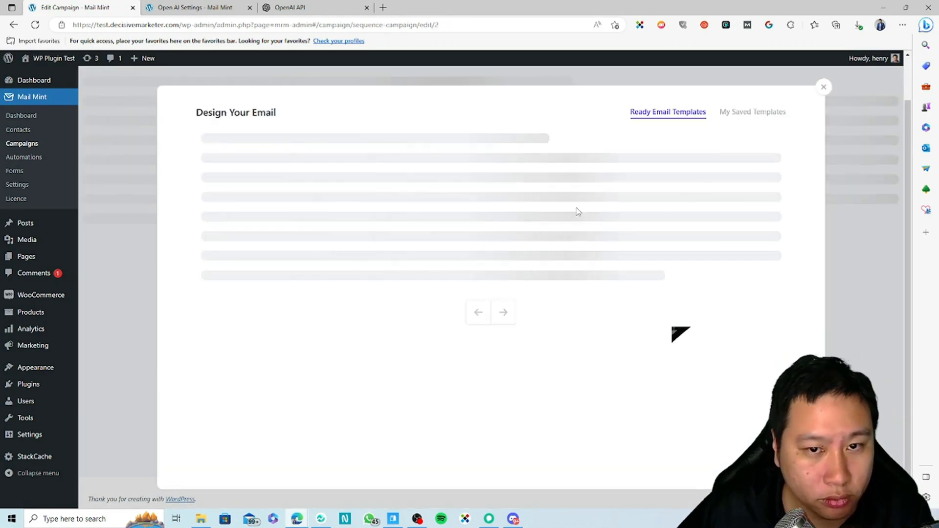
Apply the Email Confirmation template to Email 1 and save the design.
click(416, 213)
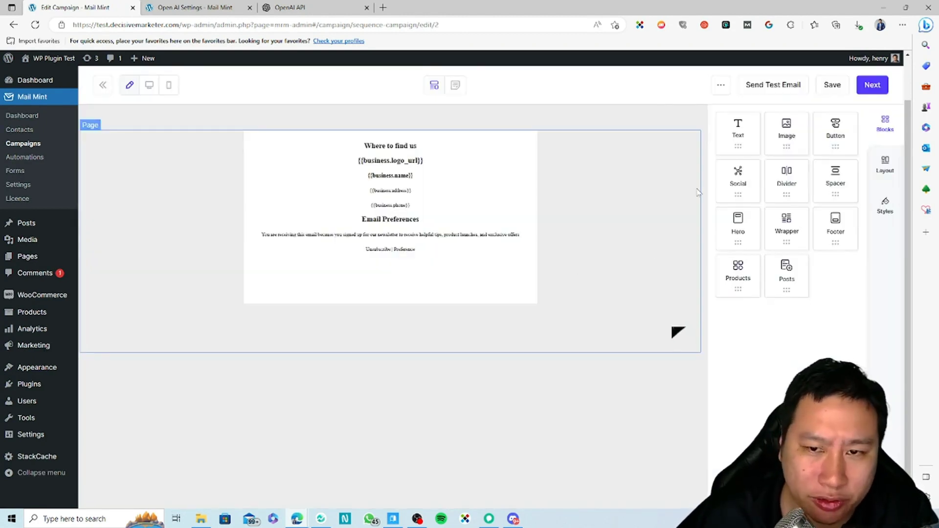
click(833, 86)
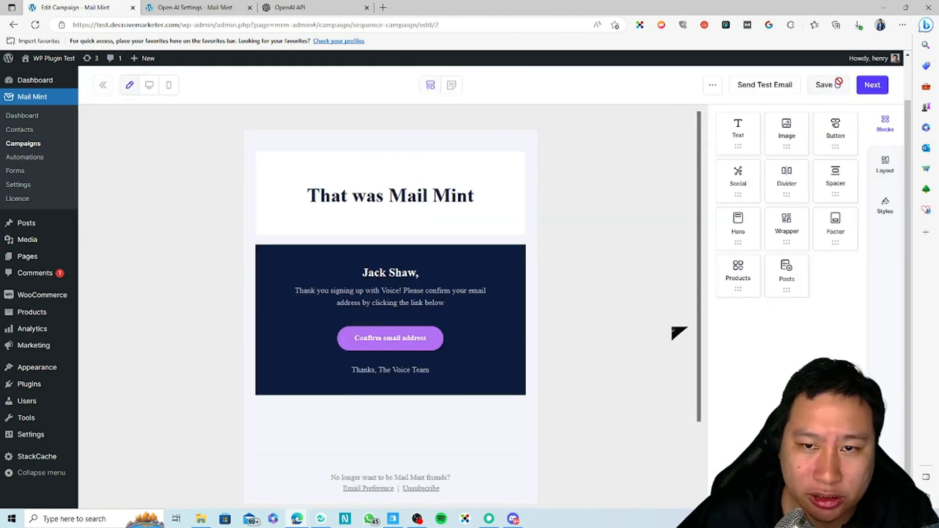
click(878, 90)
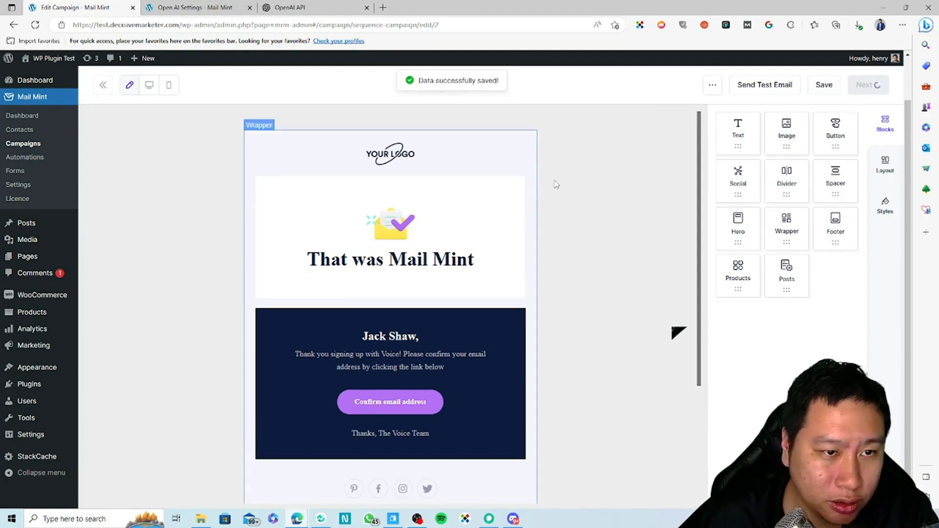
Give Email 2 subject 'test', preview 'testt', and a saved Password Reset template design.
text(test)
key(Tab)
text(testt)
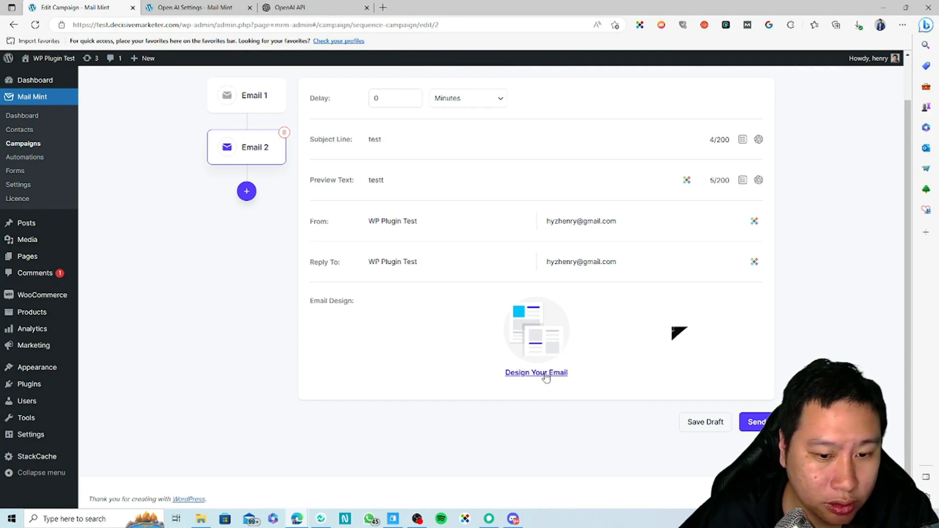
click(546, 376)
click(732, 218)
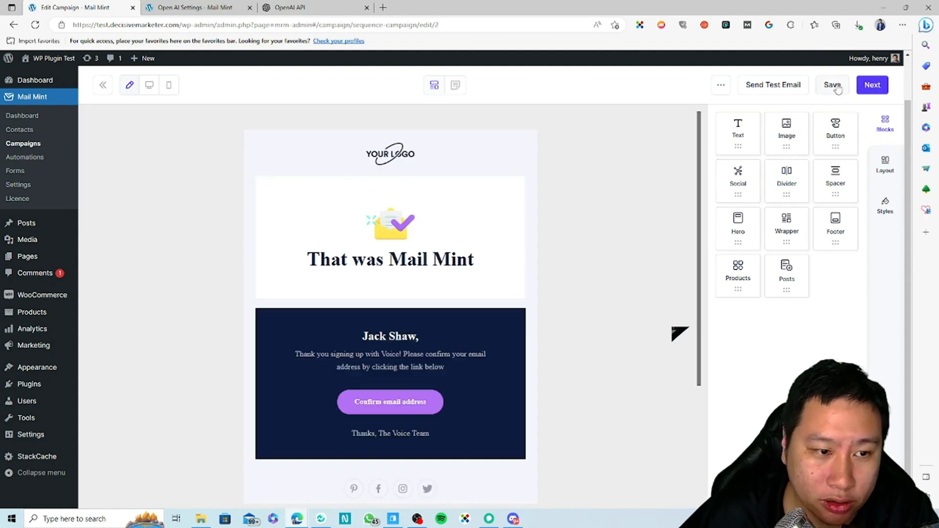
click(834, 87)
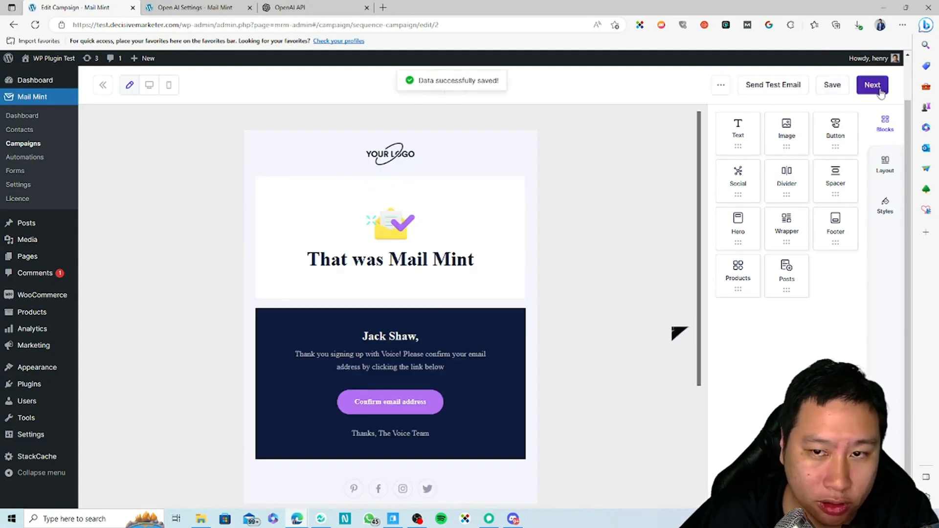
click(872, 86)
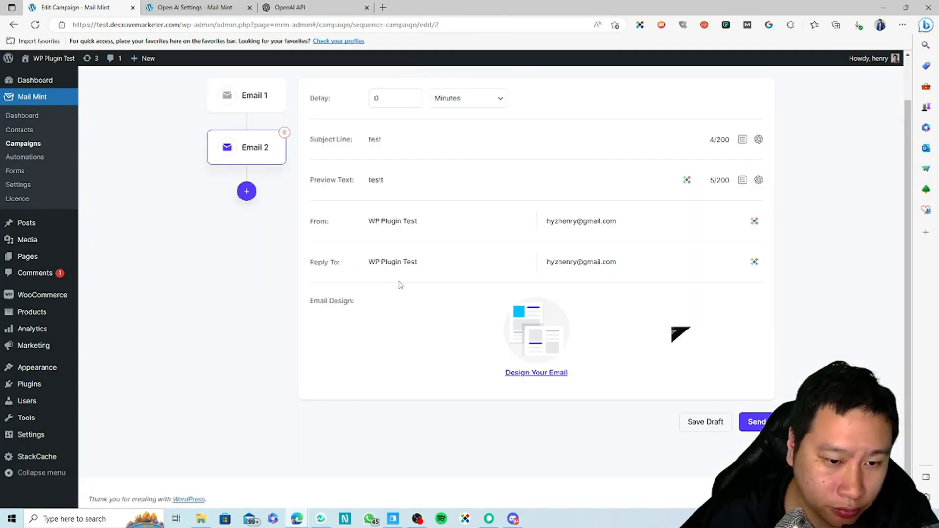
Attempt to send the sequence, review Email 1's recipient and subject errors, then return to Campaigns.
click(755, 424)
scroll(321, 333, up, 1)
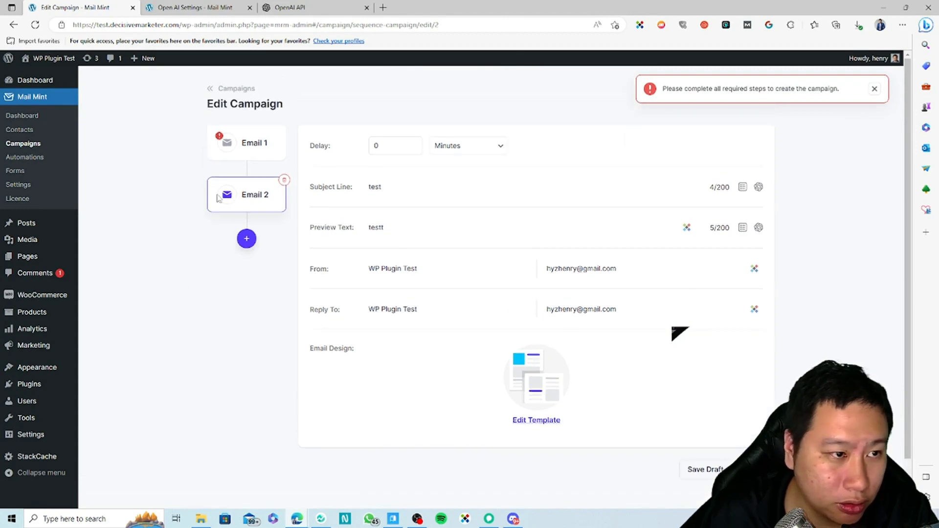
click(243, 154)
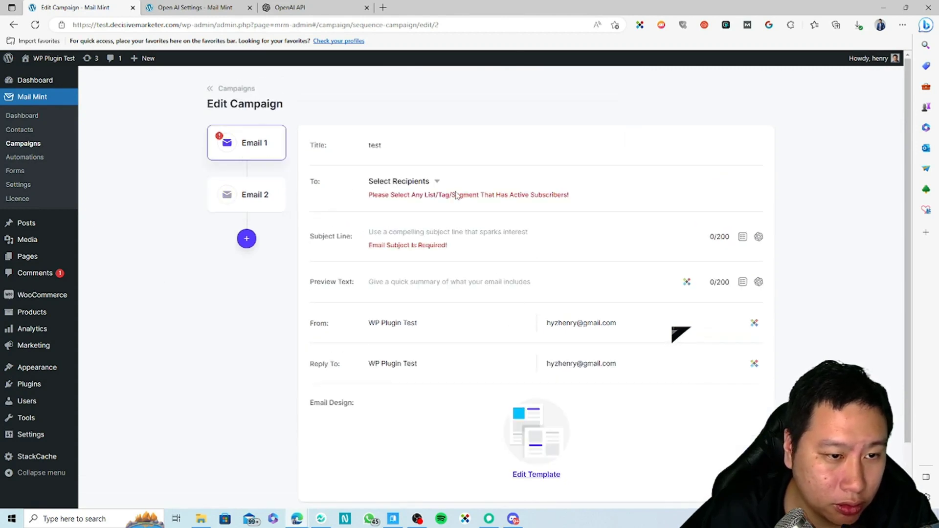
click(424, 184)
click(199, 348)
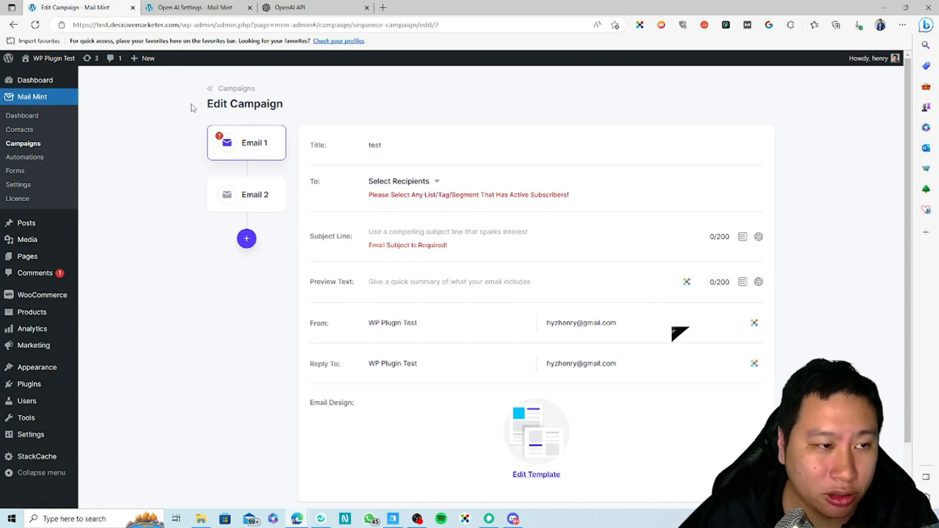
click(218, 90)
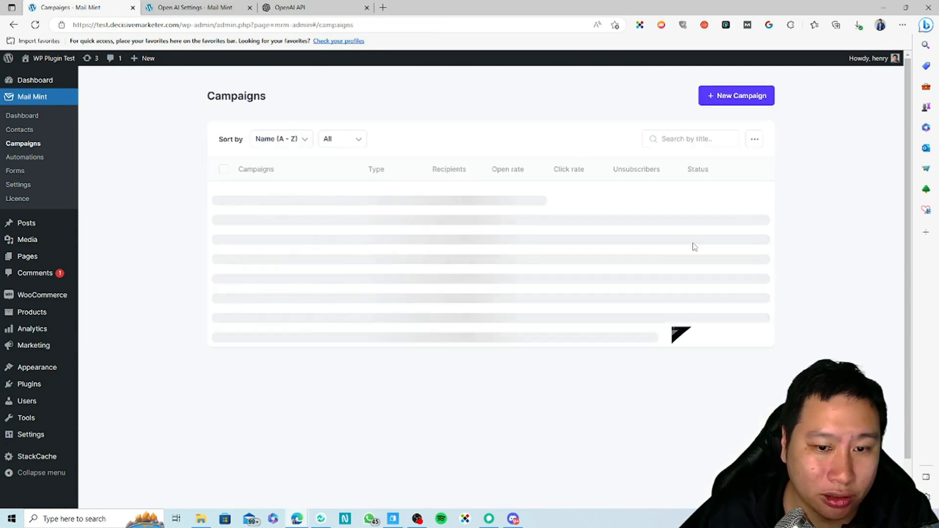
click(715, 101)
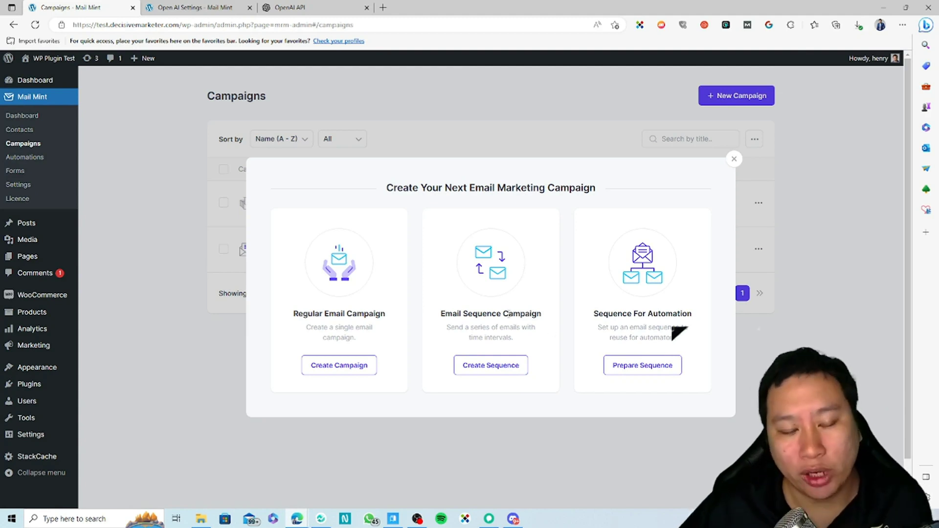
drag(441, 318, 540, 323)
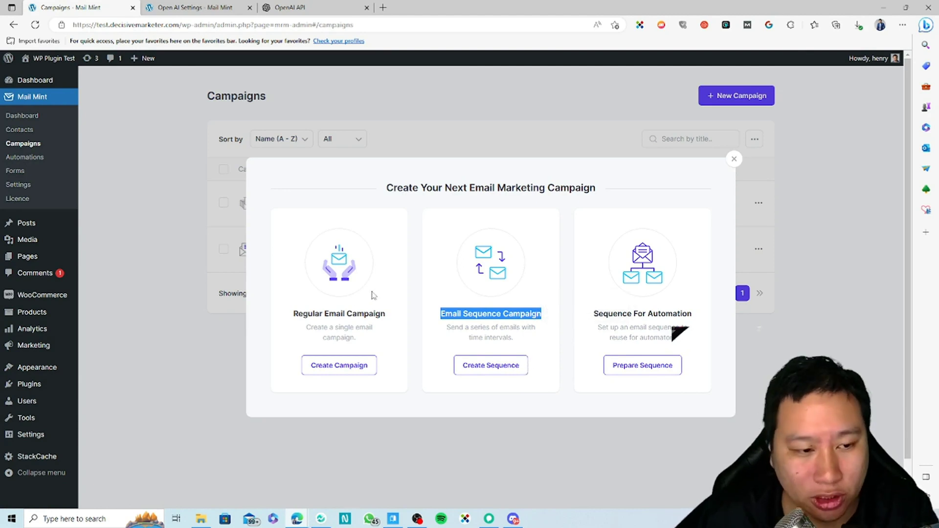
click(368, 307)
drag(293, 314, 384, 324)
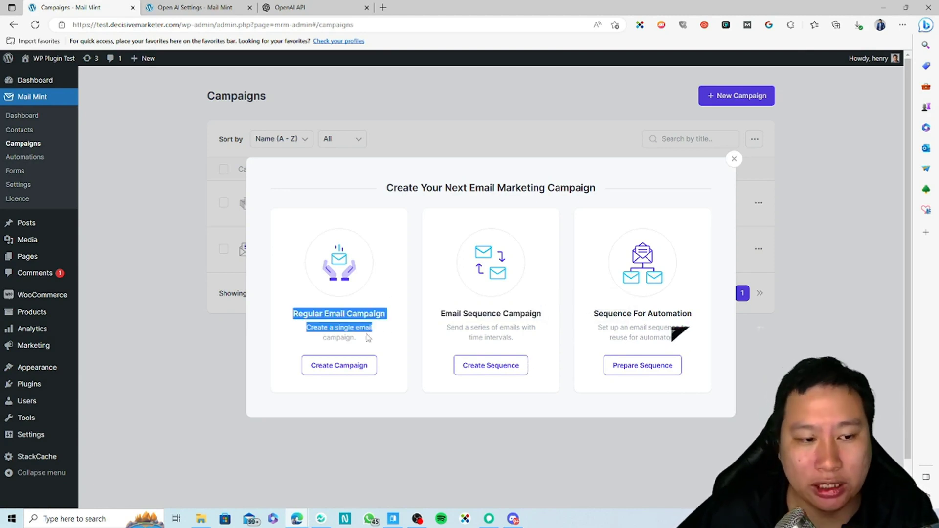
click(365, 336)
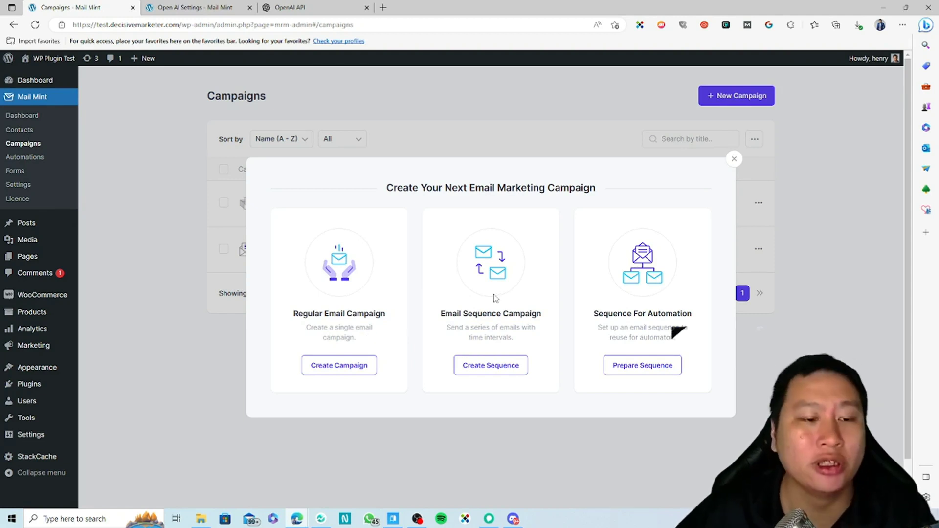
drag(433, 316, 527, 341)
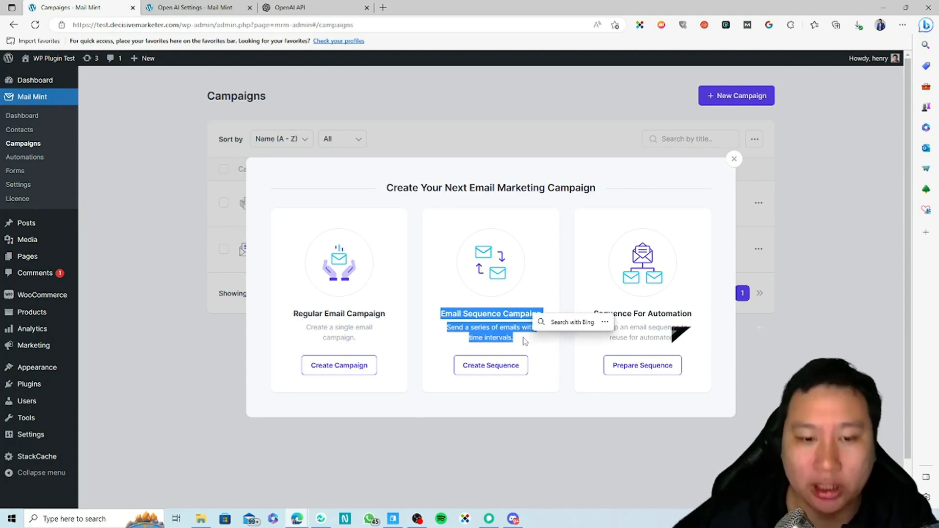
click(621, 336)
drag(595, 311, 679, 343)
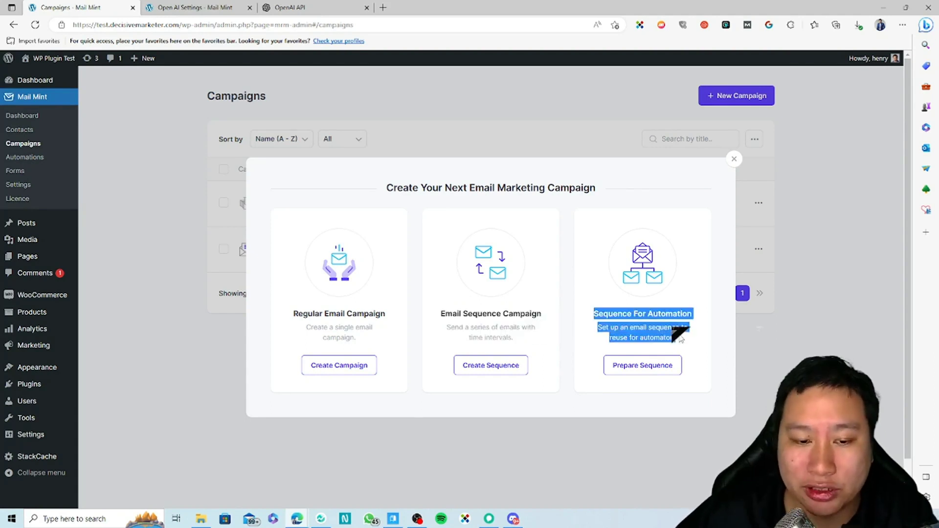
click(678, 345)
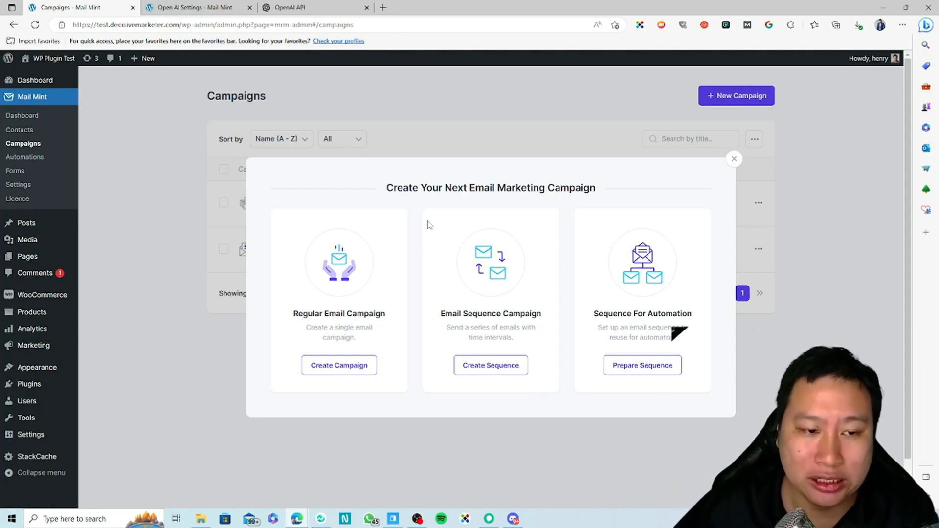
drag(430, 313, 522, 341)
click(523, 340)
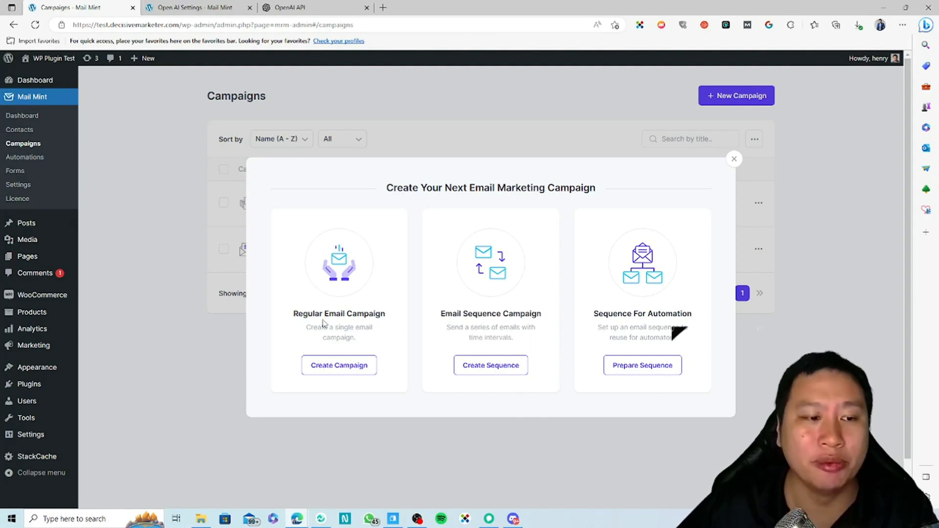
drag(441, 314, 513, 339)
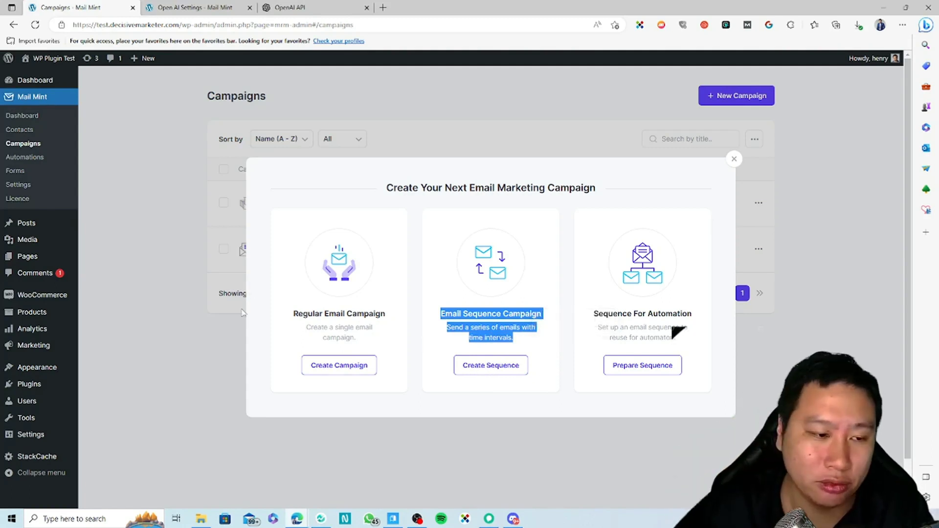
drag(291, 314, 361, 339)
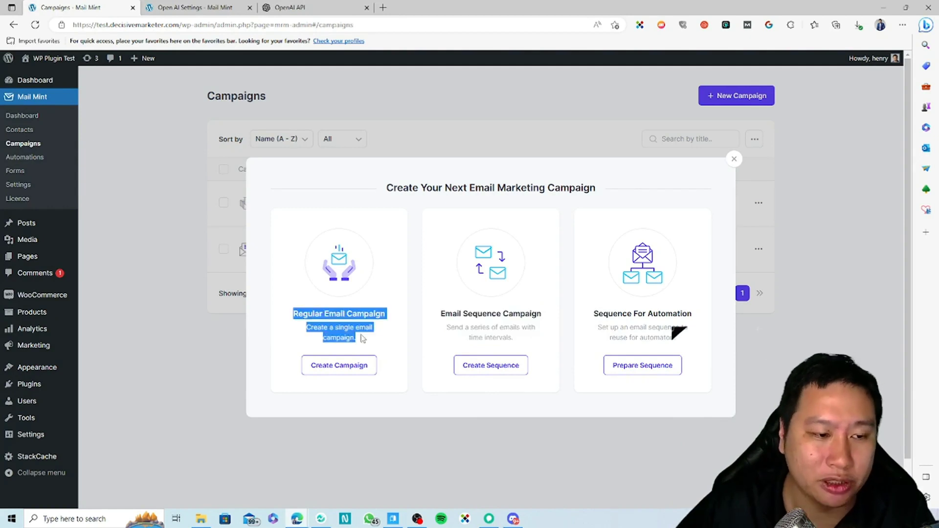
click(408, 341)
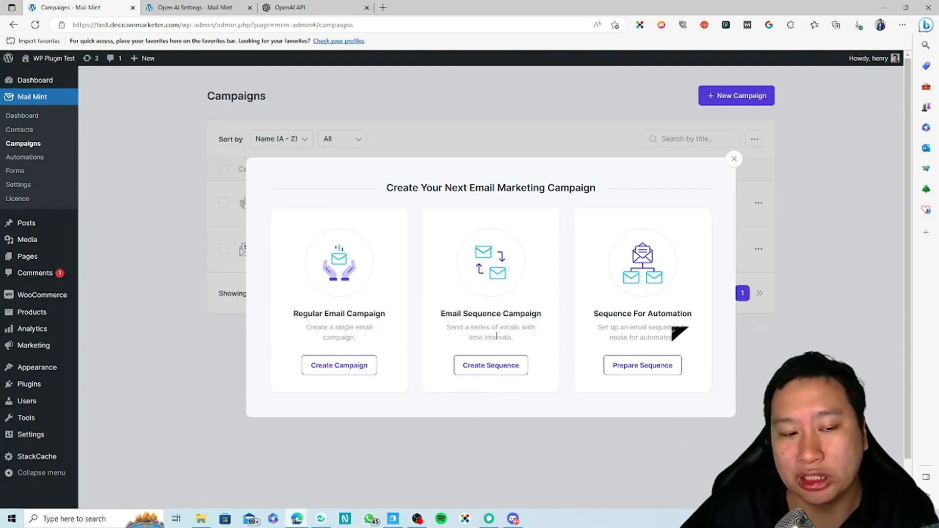
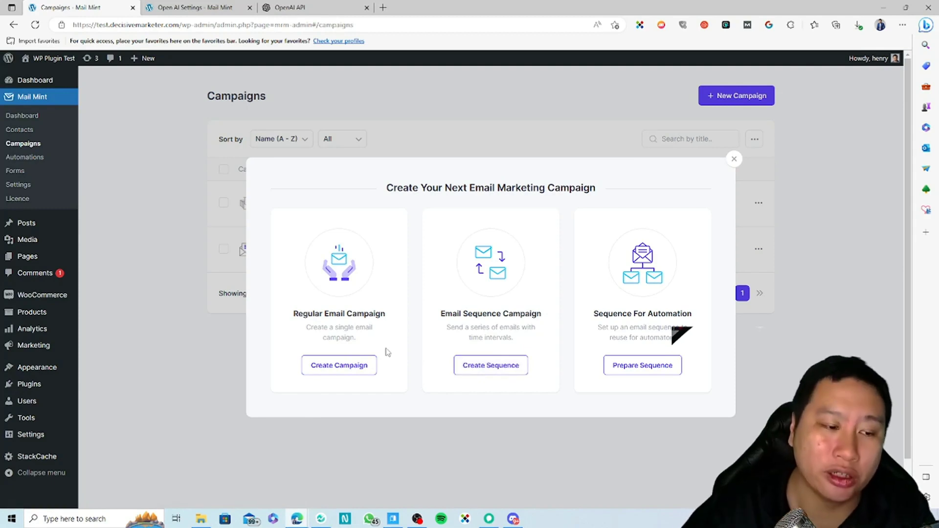
Open a blank Regular Email Campaign form, scroll through it, and return to the Campaigns list.
click(360, 367)
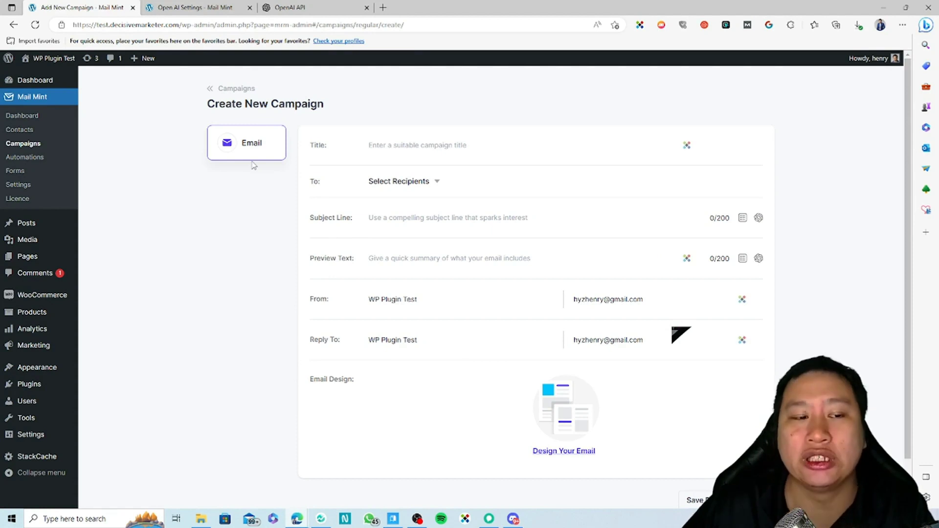
scroll(636, 332, down, 2)
scroll(685, 384, up, 2)
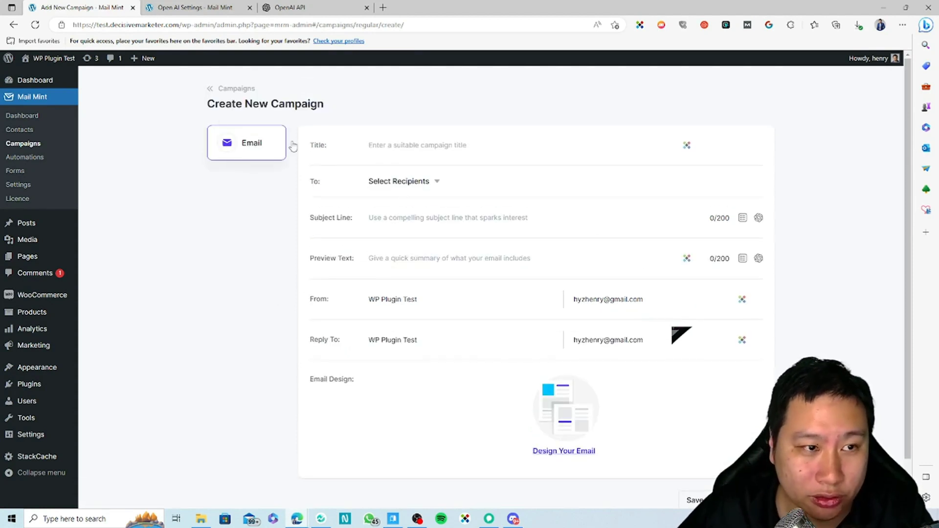
click(221, 88)
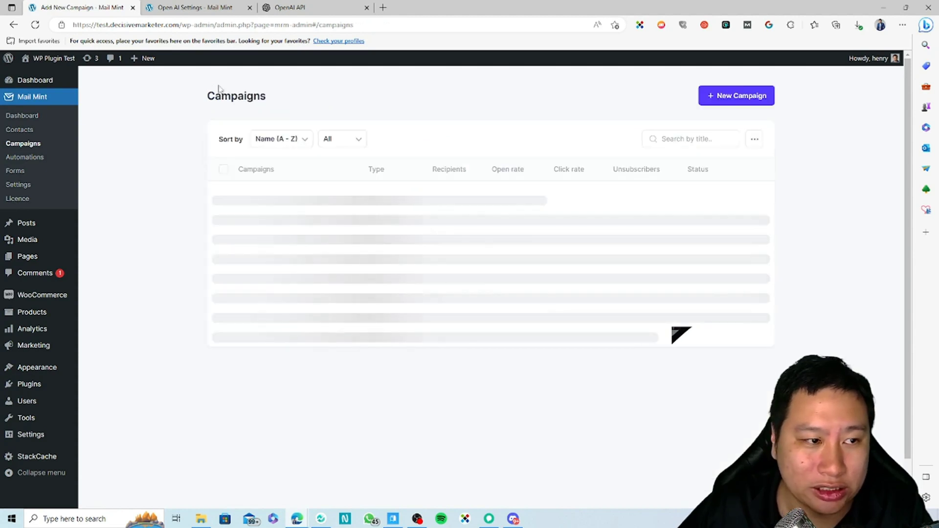
Start a regular campaign titled 'test' for the Test list, with subject and preview text 'test'.
click(720, 103)
click(337, 365)
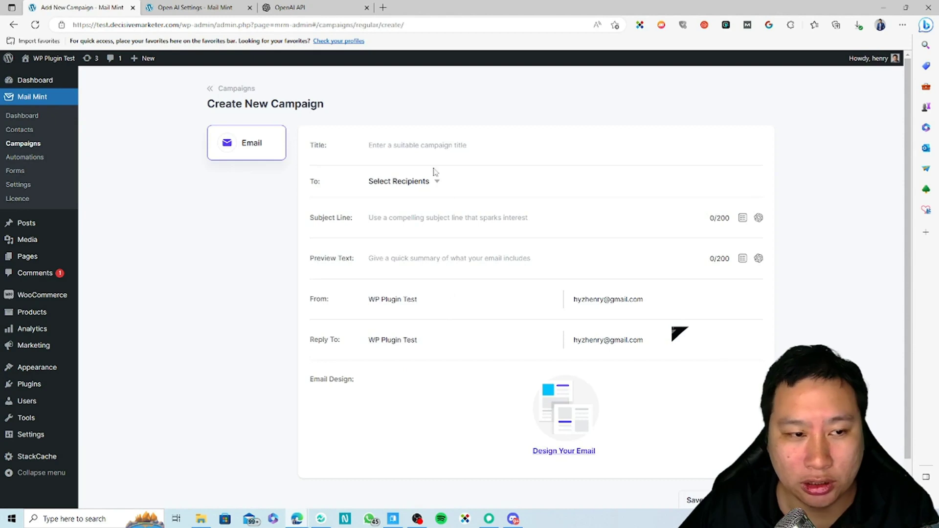
text(test)
click(421, 183)
click(411, 265)
click(366, 222)
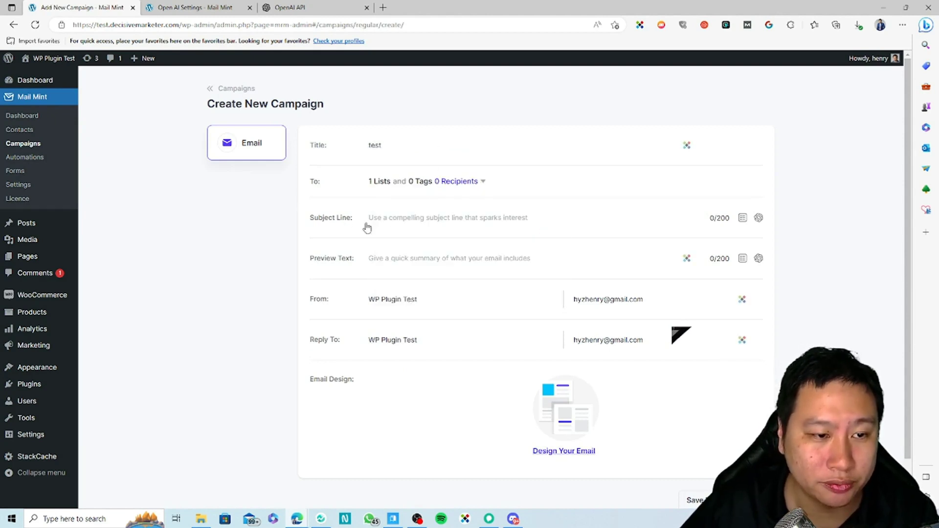
text(test)
click(451, 258)
text(test)
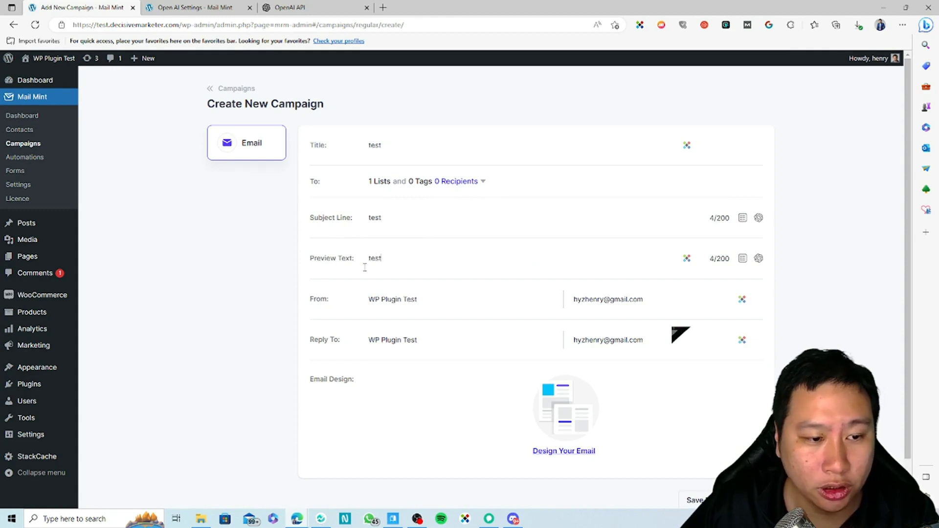
Apply the Product Offer template to the campaign email and finish the design.
click(541, 420)
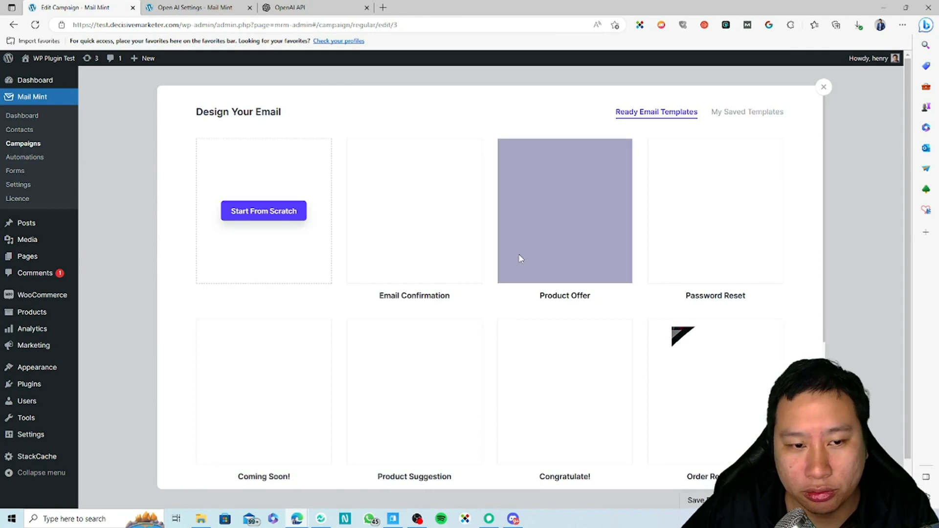
click(582, 218)
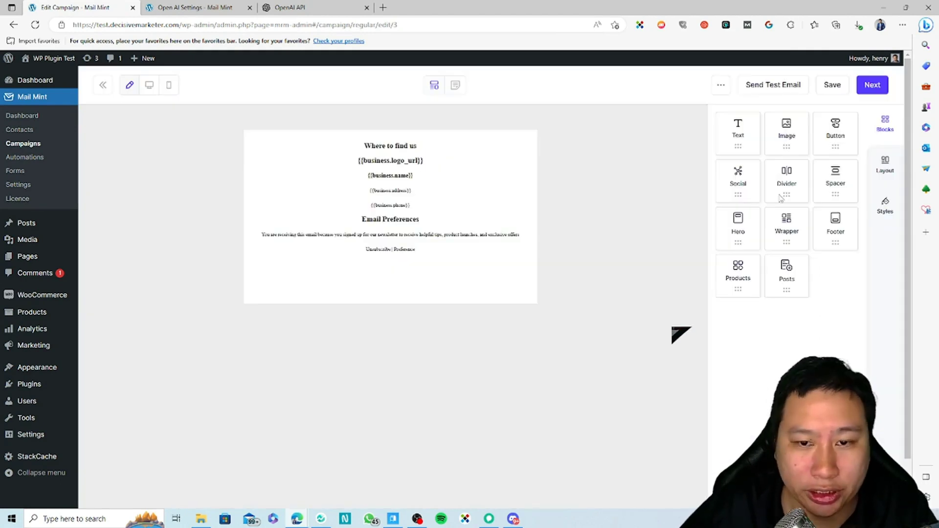
click(872, 84)
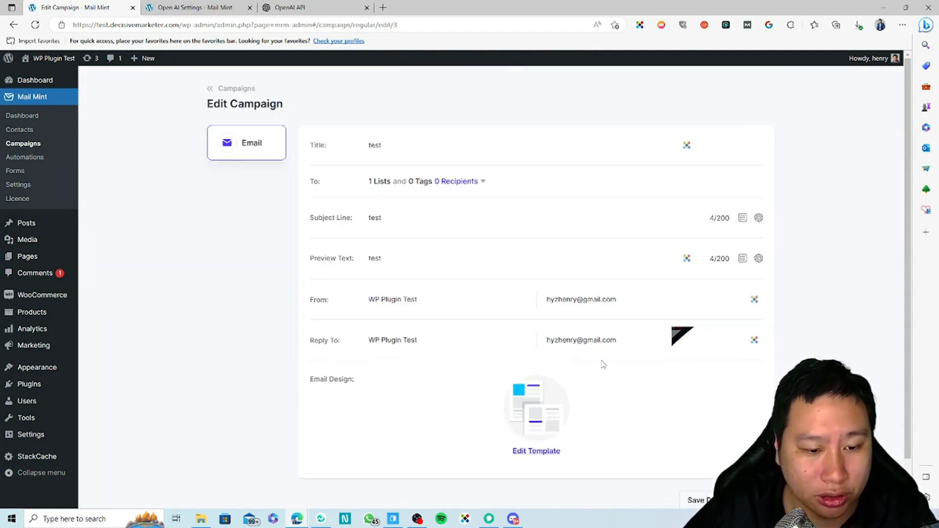
Try publishing, recheck the Test list recipients, then save the campaign as a draft.
scroll(603, 364, down, 1)
click(746, 452)
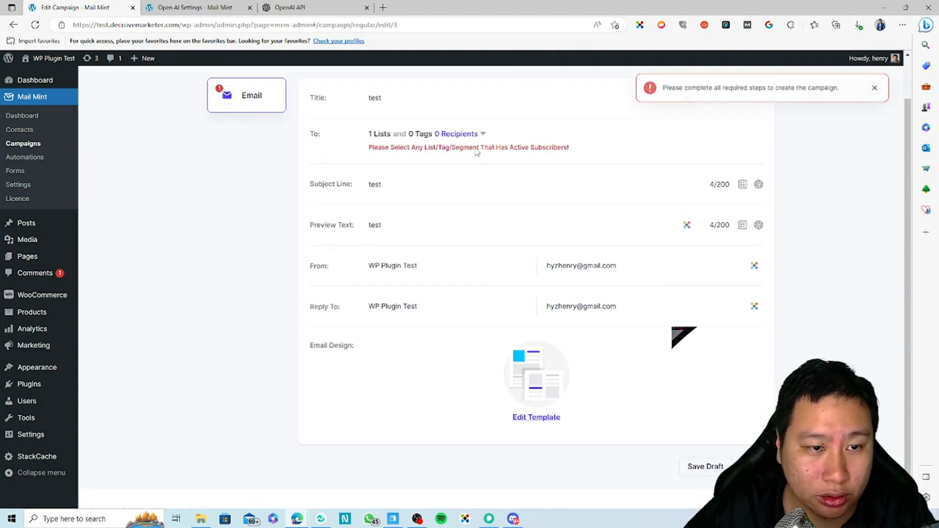
click(477, 134)
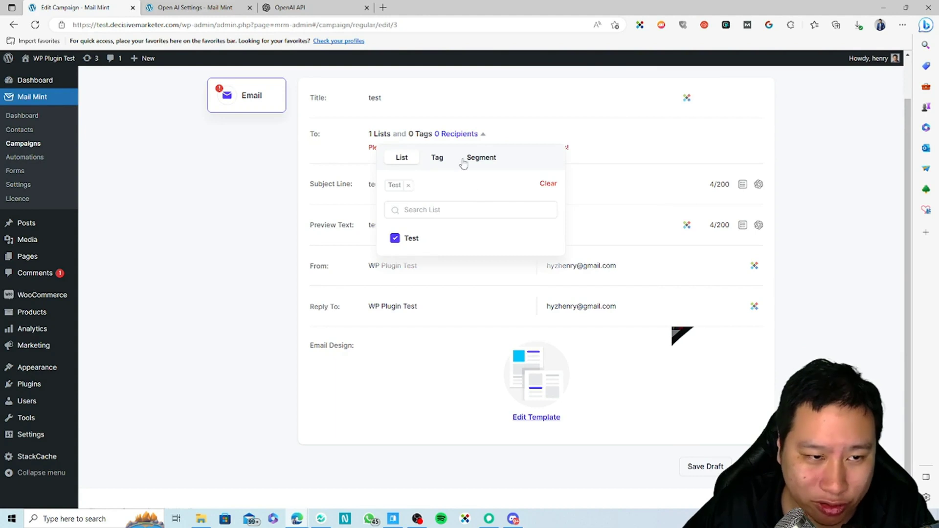
click(266, 218)
scroll(237, 235, up, 1)
scroll(440, 343, down, 2)
click(676, 455)
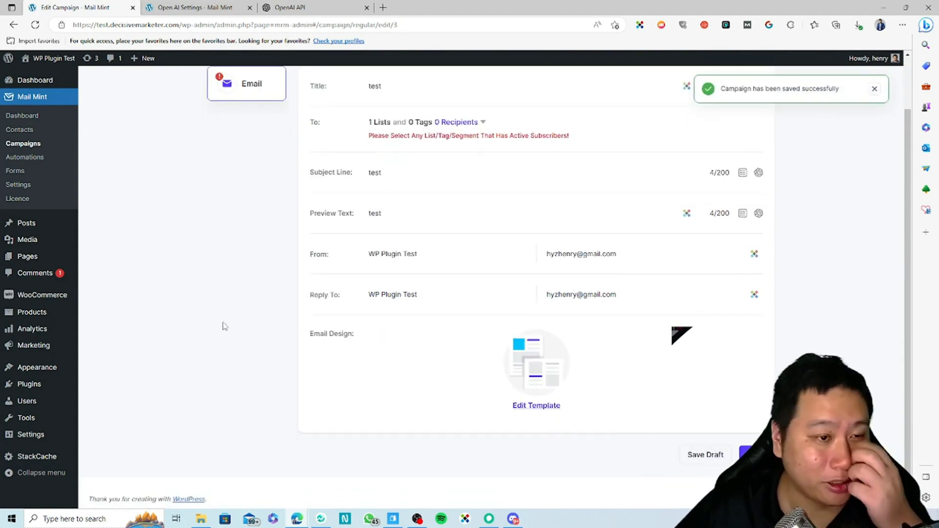
Start a new contact and enter the contact's e-mail address and first name.
click(19, 130)
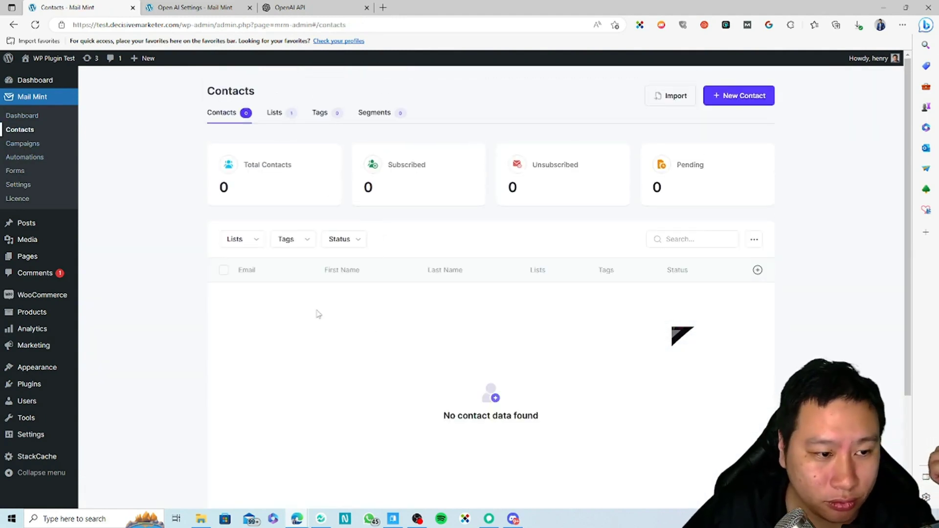
click(720, 83)
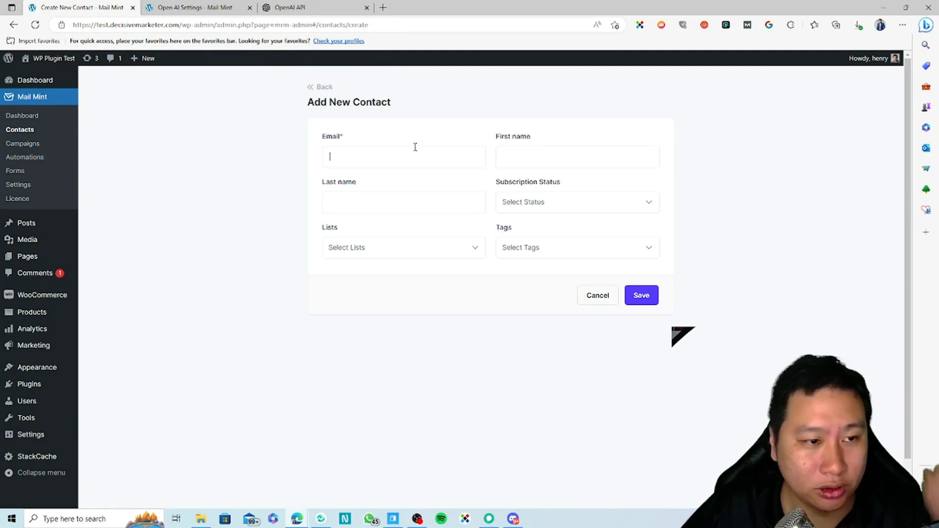
scroll(418, 151, down, 1)
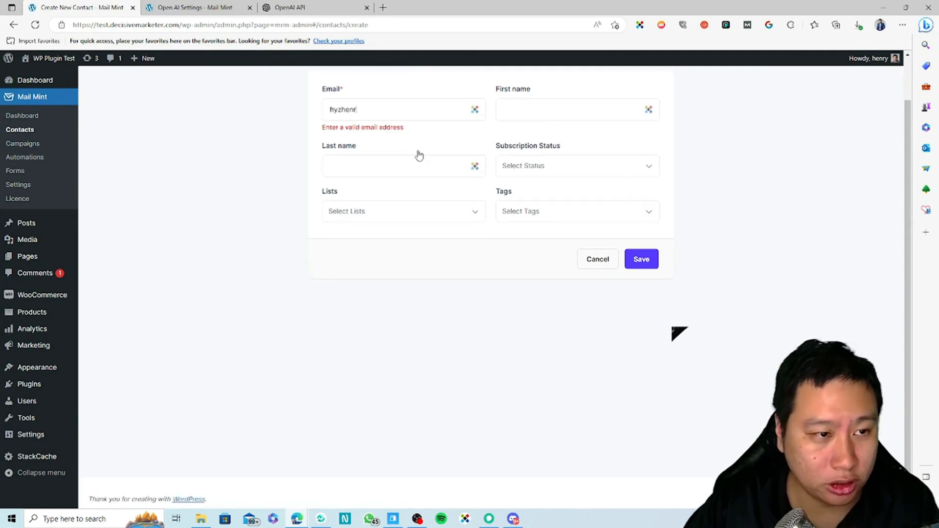
key(Tab)
text(Henr)
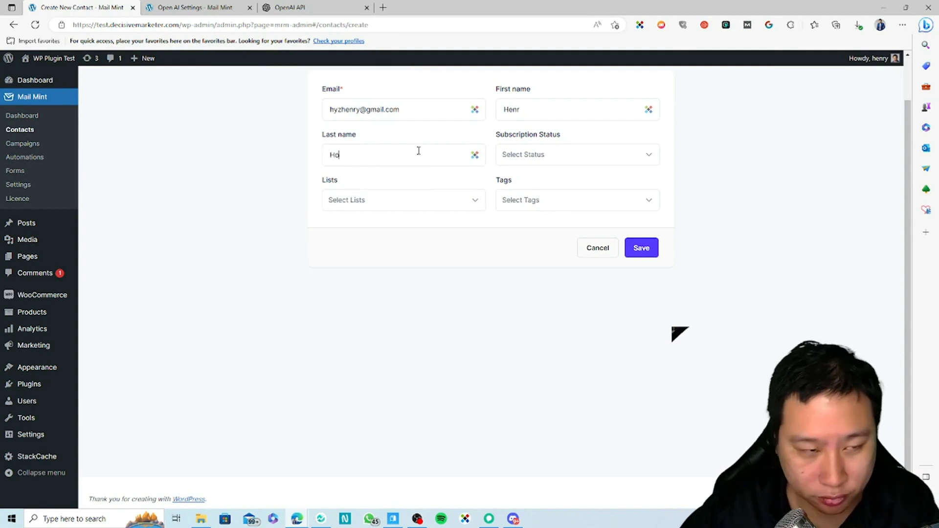
click(534, 110)
text(y)
Set the contact to Subscribed on the Test list, save it, and return to Campaigns.
click(567, 151)
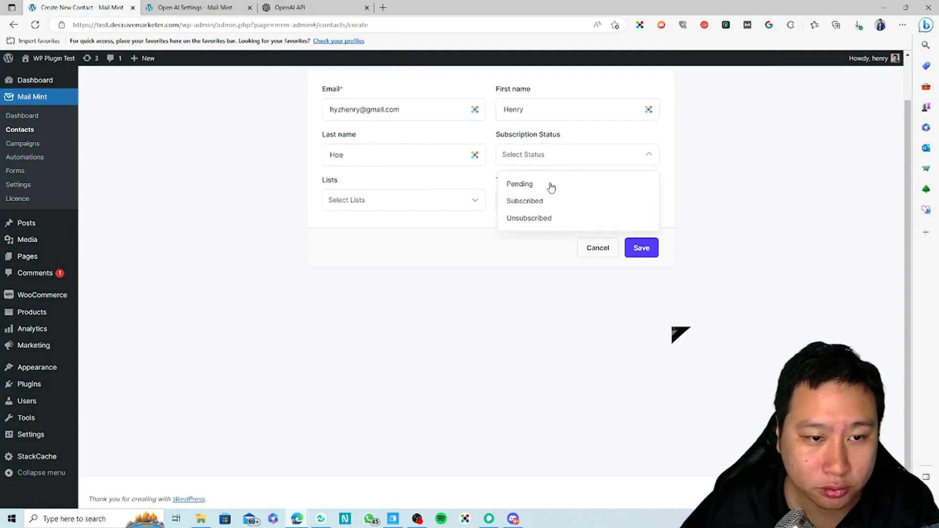
click(526, 201)
click(526, 209)
click(419, 201)
click(338, 278)
click(649, 255)
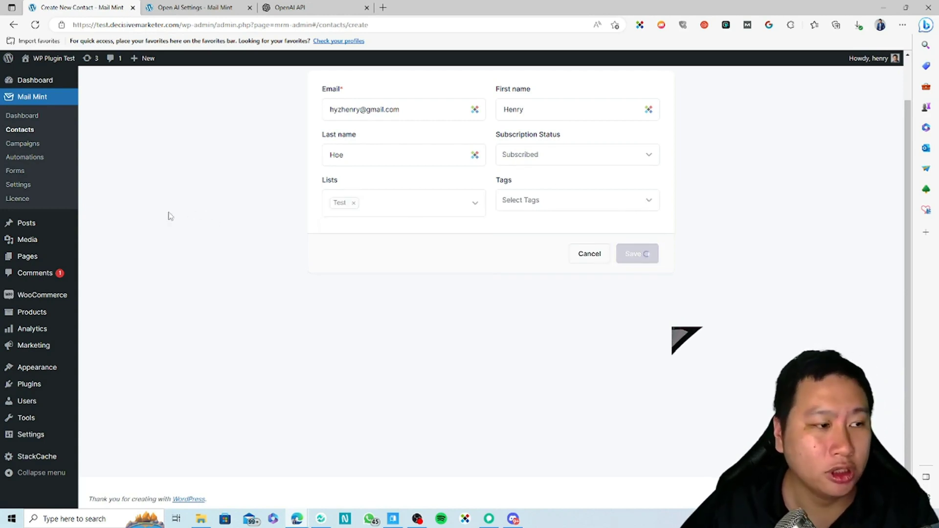
click(23, 144)
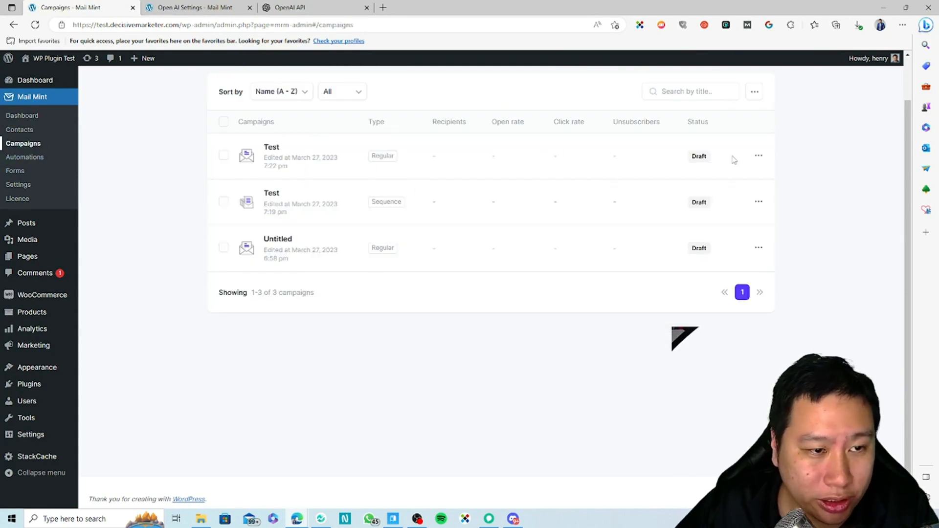
click(272, 148)
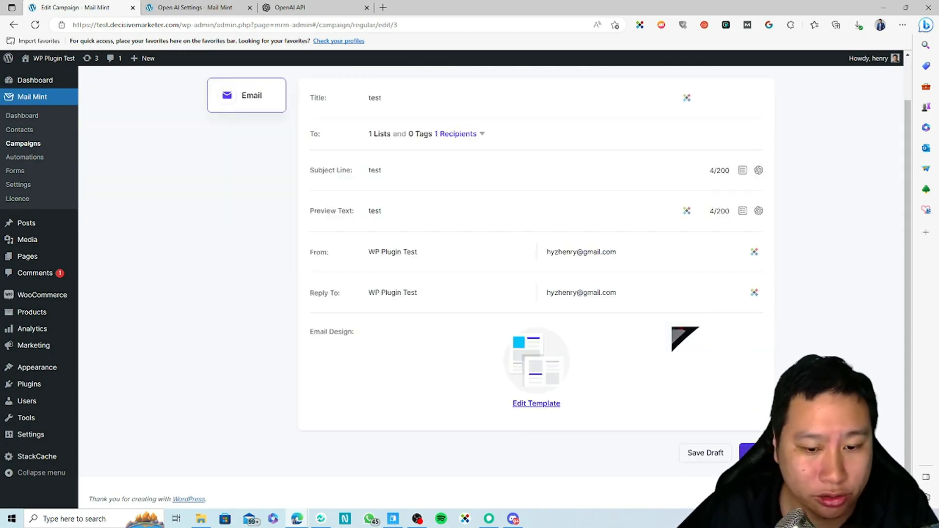
click(756, 453)
click(461, 273)
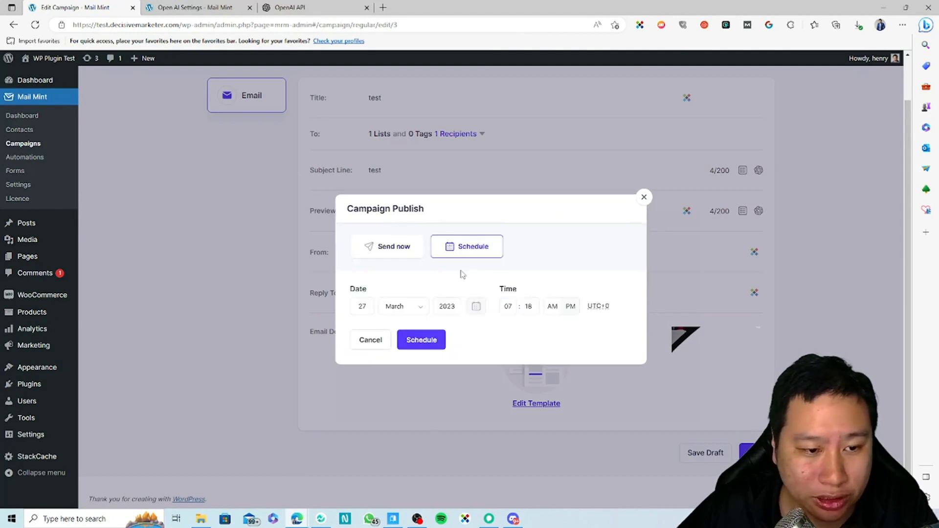
click(419, 251)
click(461, 264)
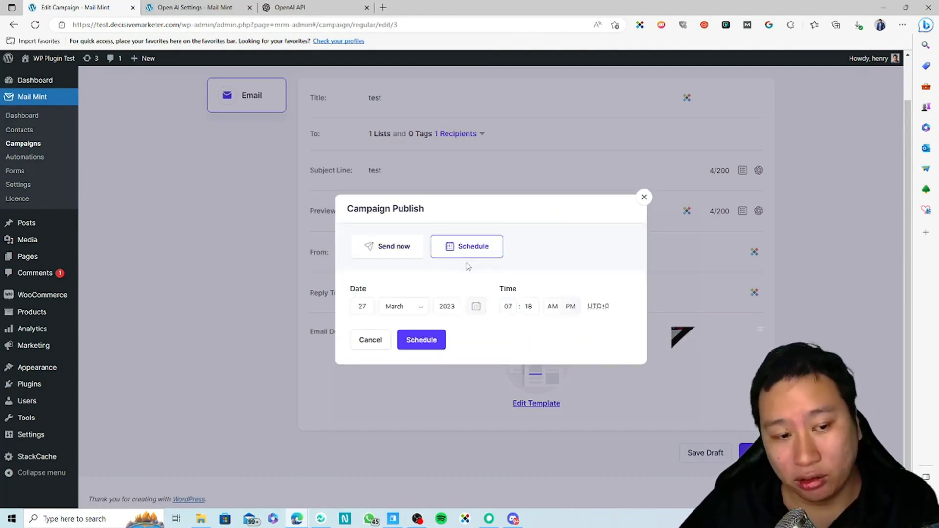
click(640, 201)
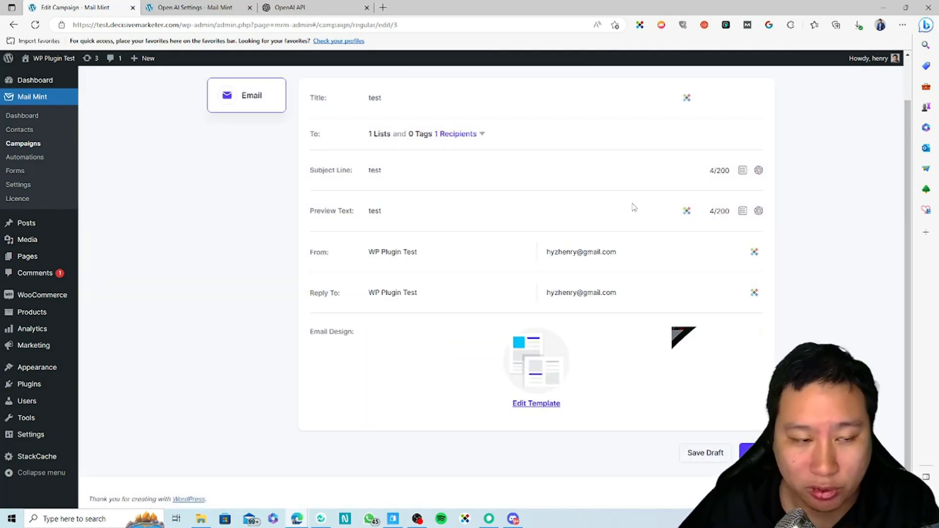
scroll(454, 225, up, 1)
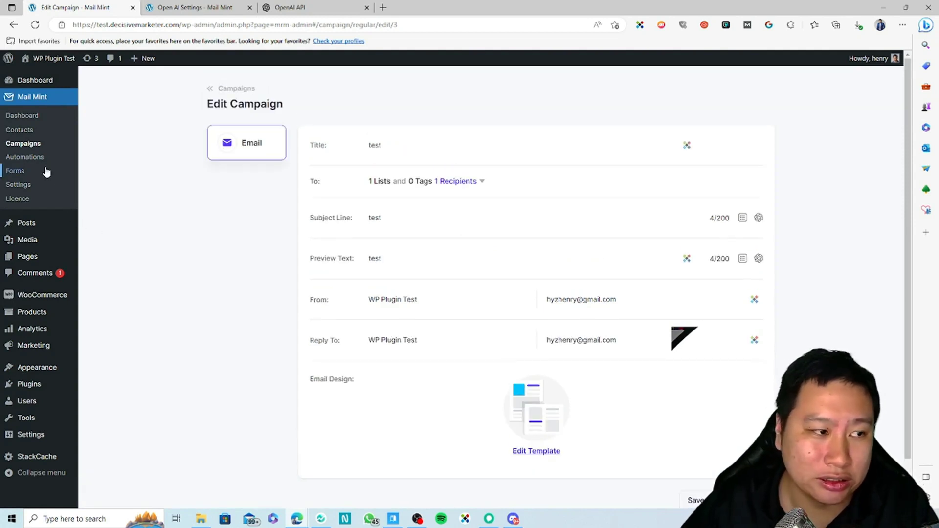
click(221, 89)
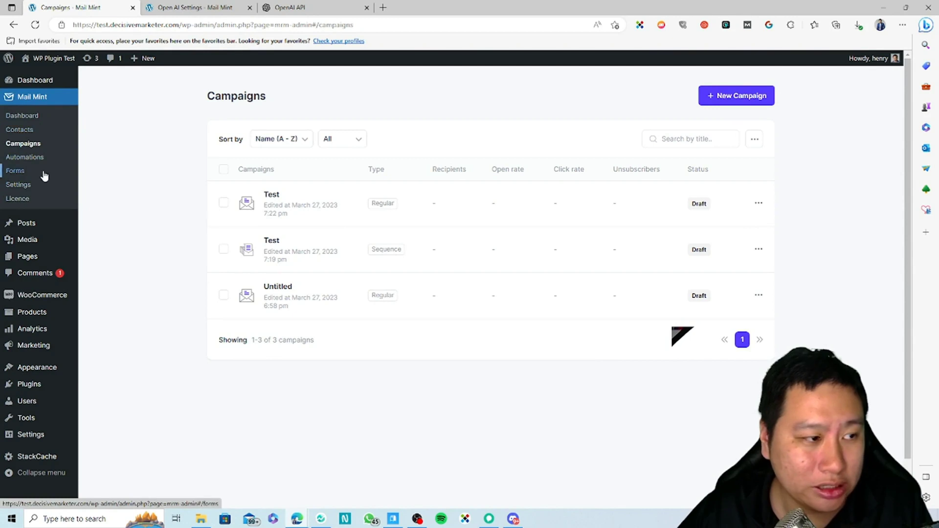
Open Mail Mint Settings and view the Business, Email, Double Opt-In and General panels in turn.
click(42, 187)
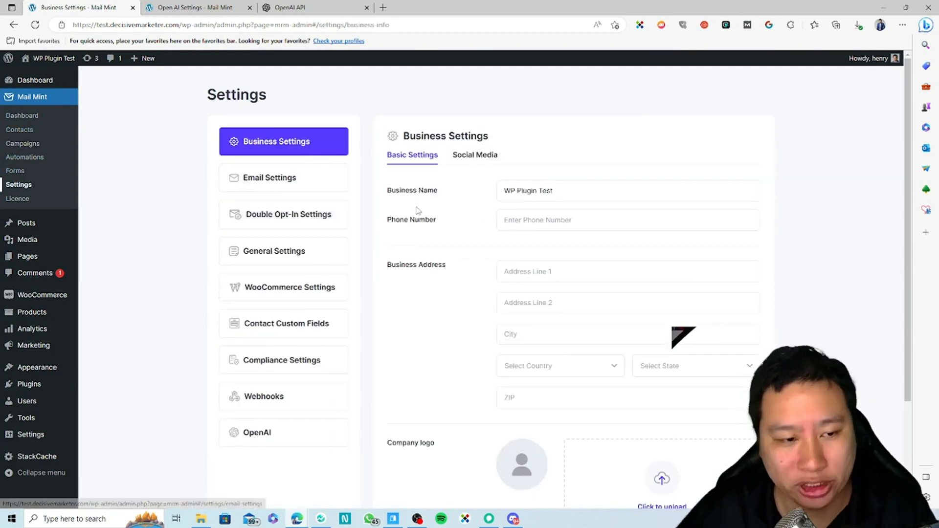
scroll(419, 210, down, 3)
scroll(365, 252, up, 2)
scroll(374, 249, up, 2)
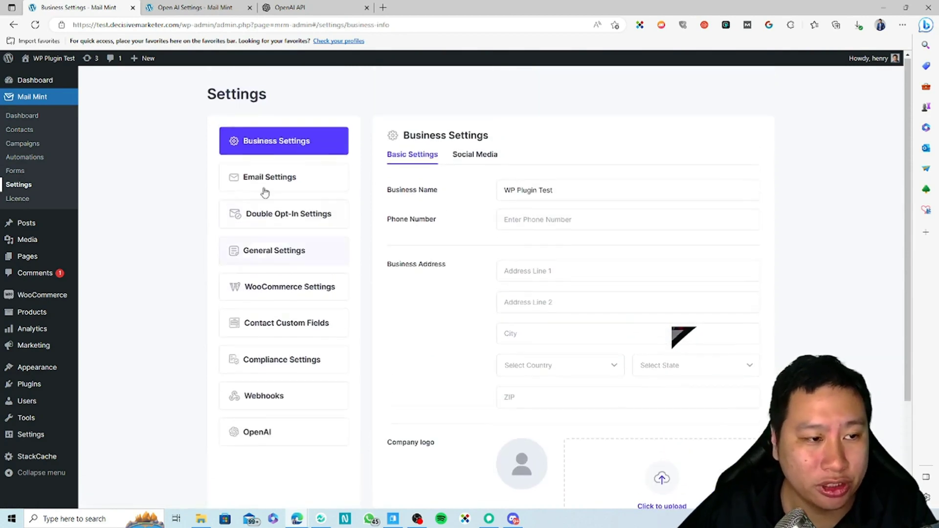
click(290, 180)
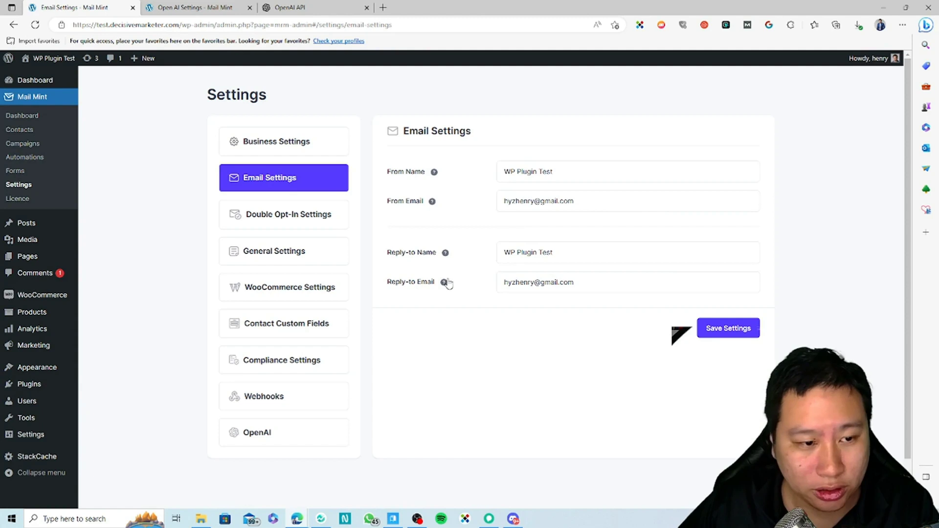
click(279, 214)
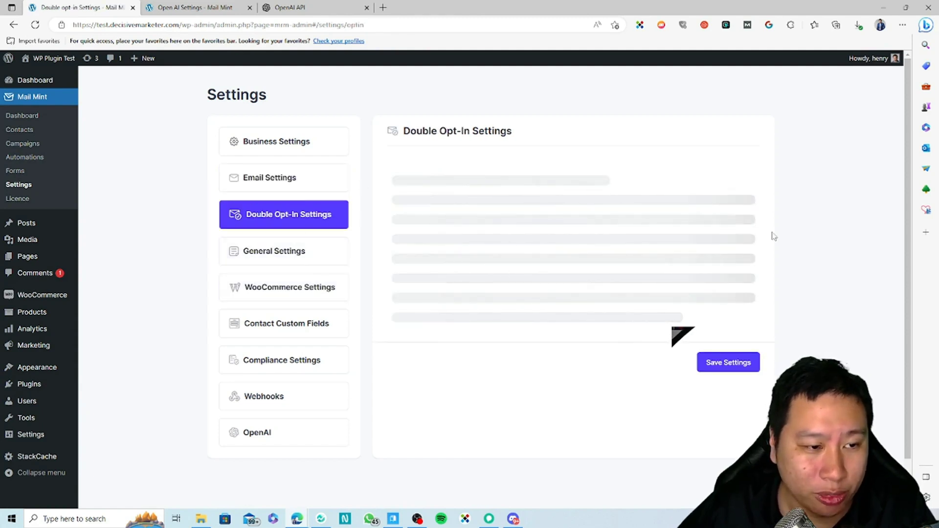
click(282, 252)
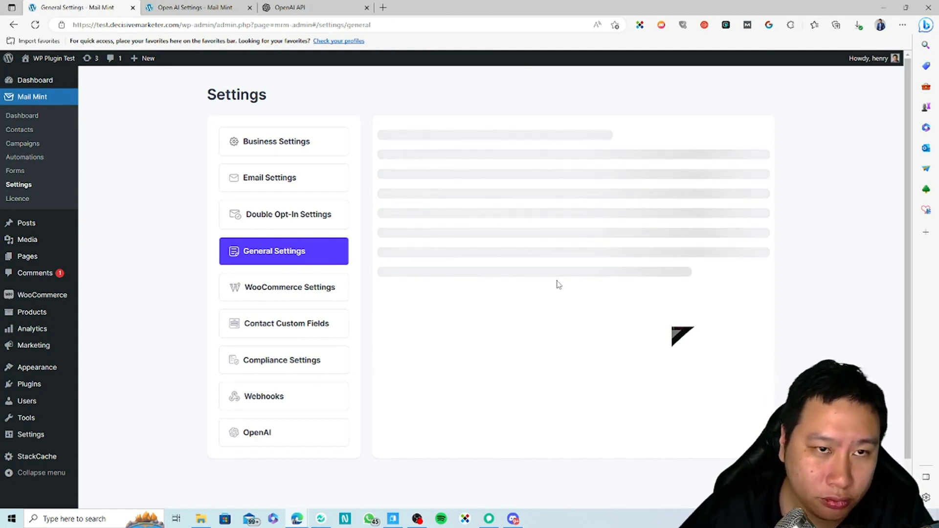
Close the OpenAI API and duplicate Open AI Settings browser tabs.
click(341, 10)
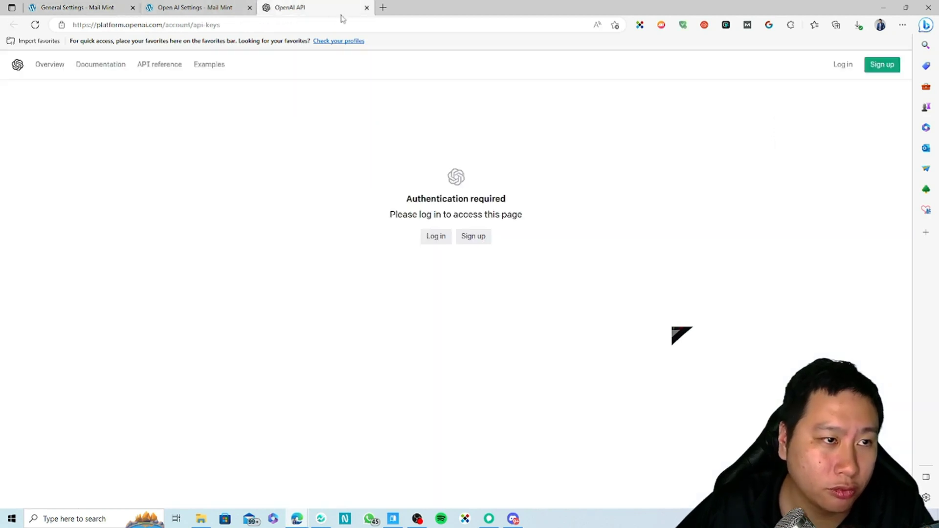
click(369, 8)
click(249, 8)
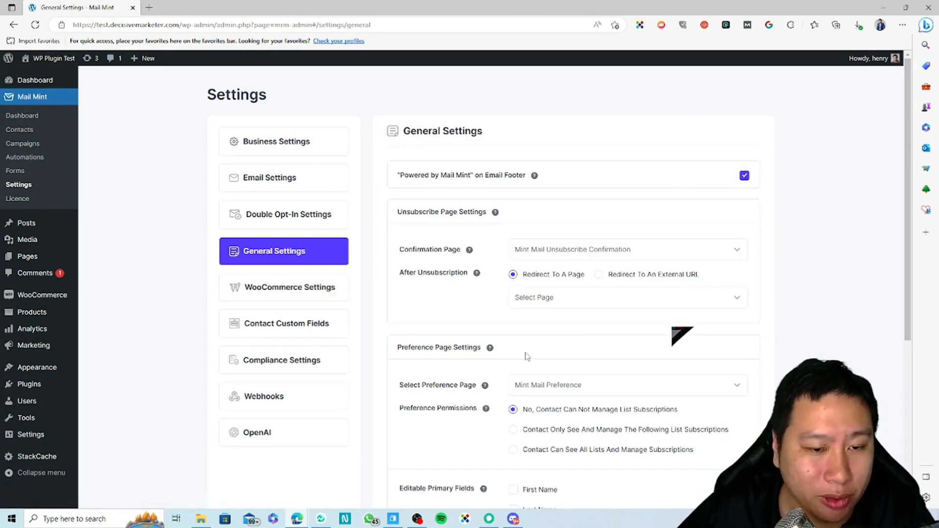
Review General Settings, checking the preference page choices in the Select Preference Page dropdown.
scroll(526, 356, down, 3)
scroll(450, 327, up, 3)
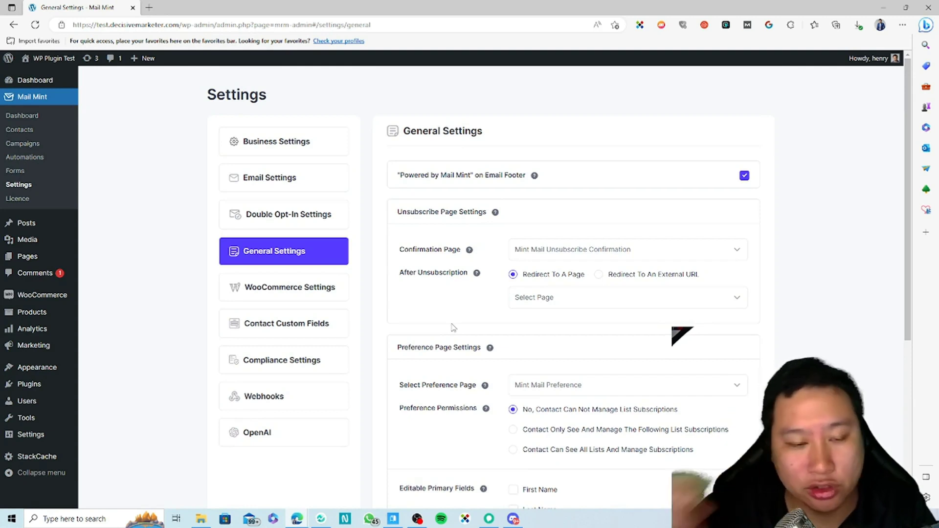
click(636, 392)
click(618, 386)
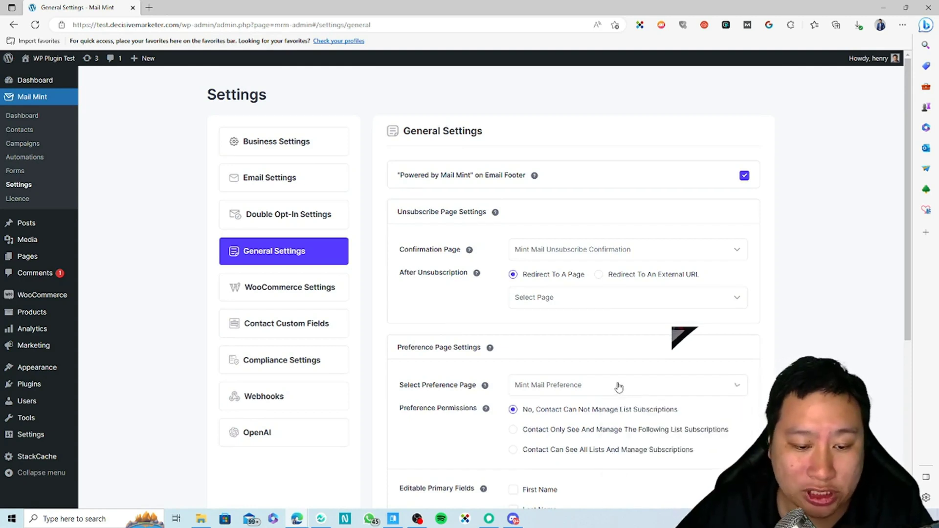
click(574, 391)
click(498, 389)
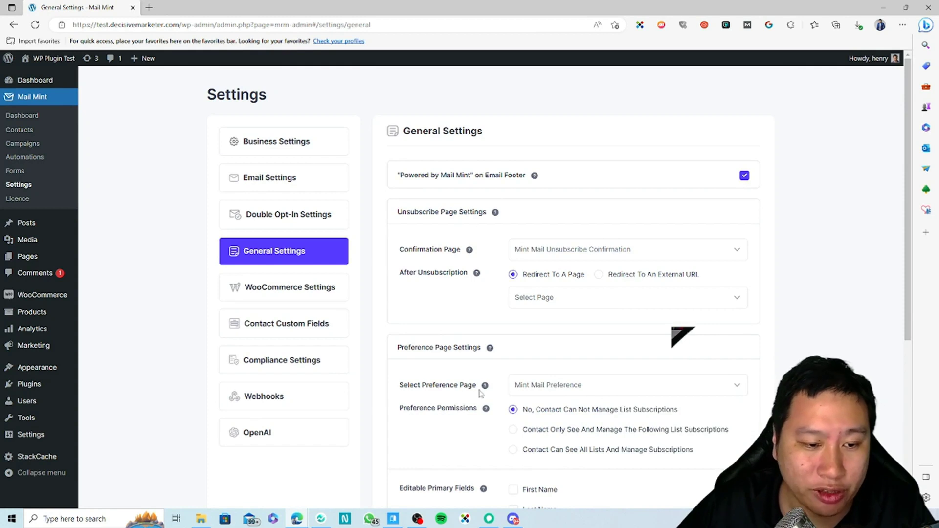
scroll(464, 386, down, 5)
scroll(440, 384, up, 4)
scroll(394, 380, down, 3)
scroll(394, 381, up, 2)
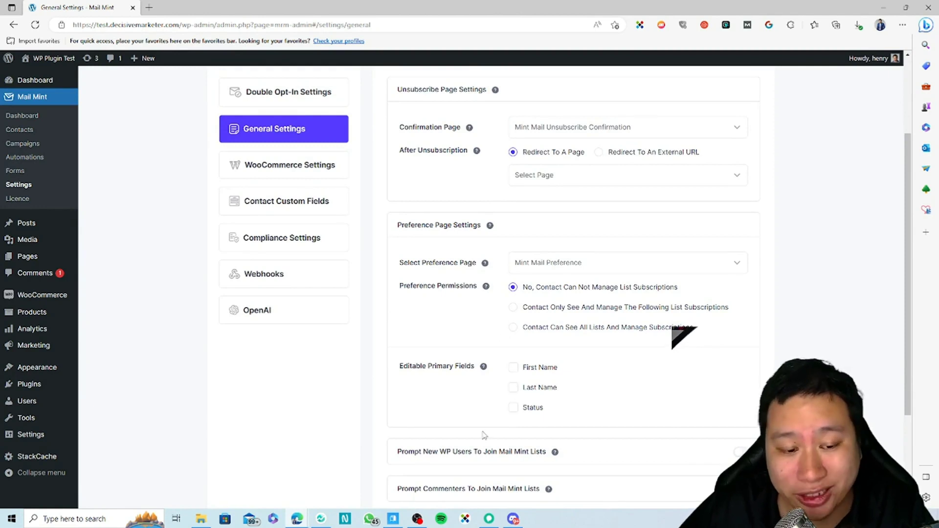
scroll(484, 434, down, 3)
scroll(400, 321, up, 5)
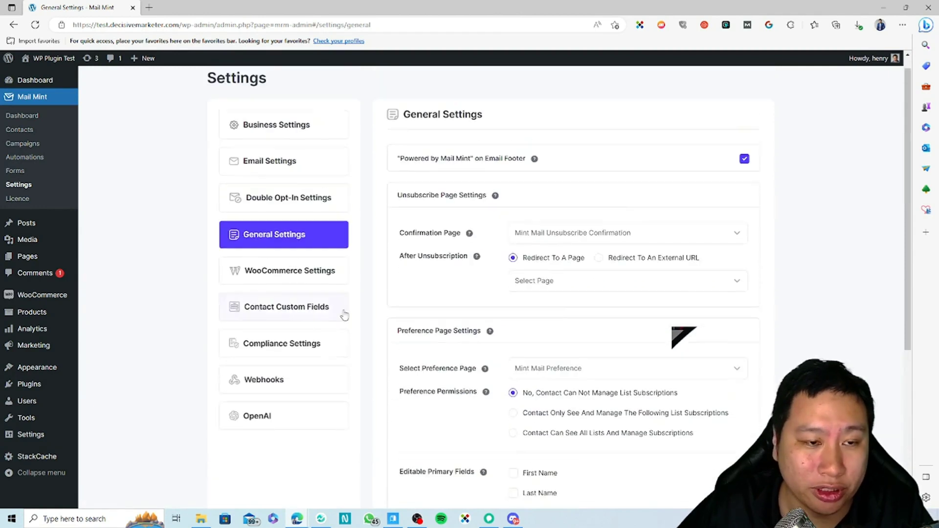
View WooCommerce checkout opt-in settings and its list choices, then open Contact Custom Fields.
click(304, 288)
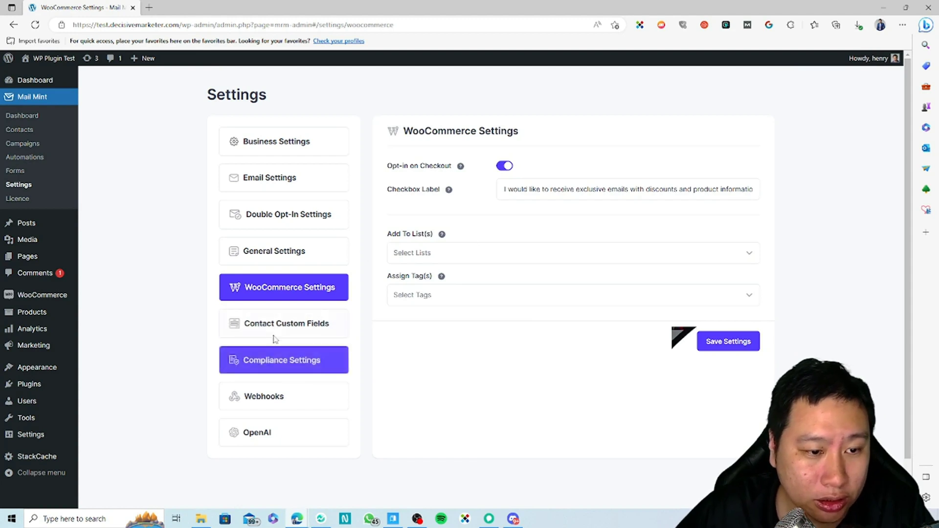
click(432, 253)
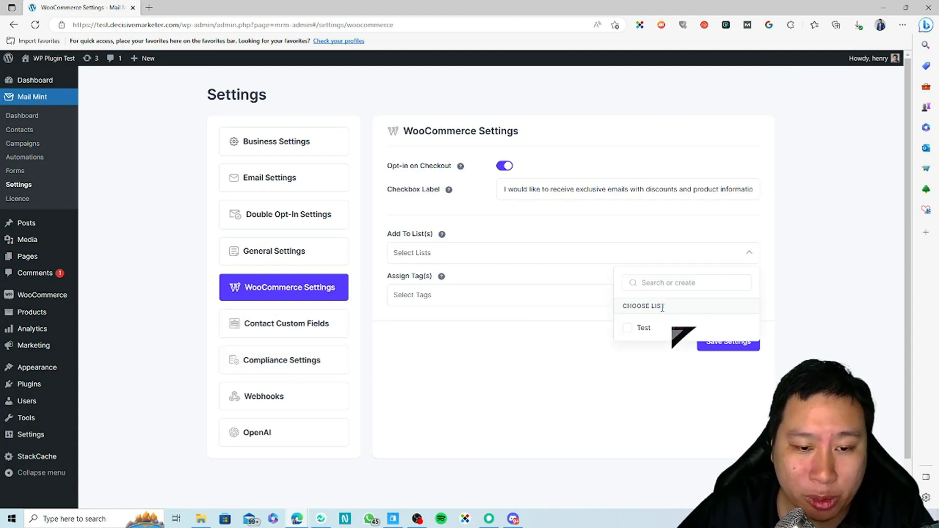
click(467, 252)
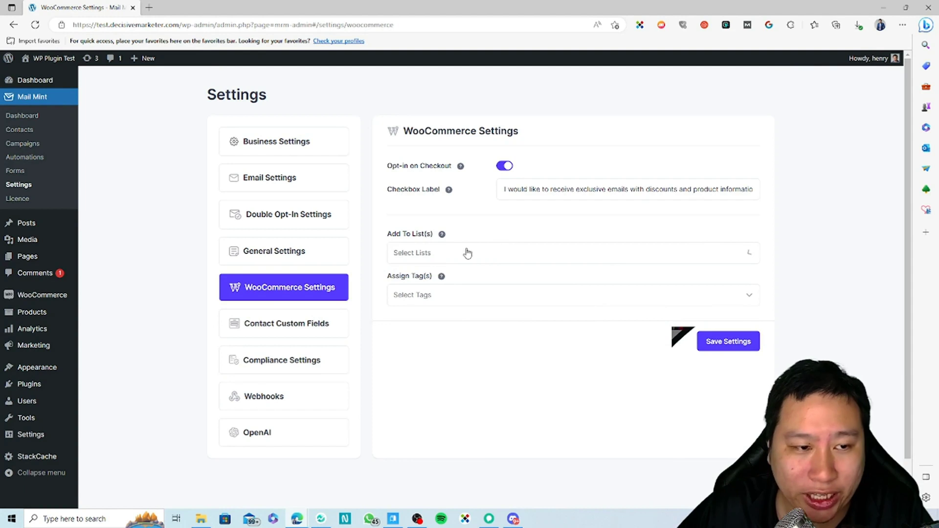
click(284, 327)
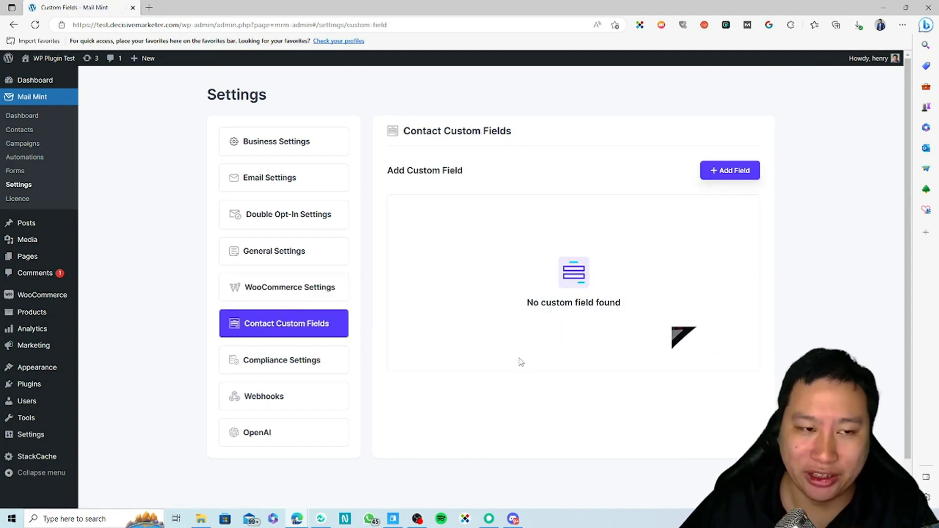
View Compliance Settings and Webhooks, browse a new Add Webhook form, then open OpenAI settings.
click(310, 362)
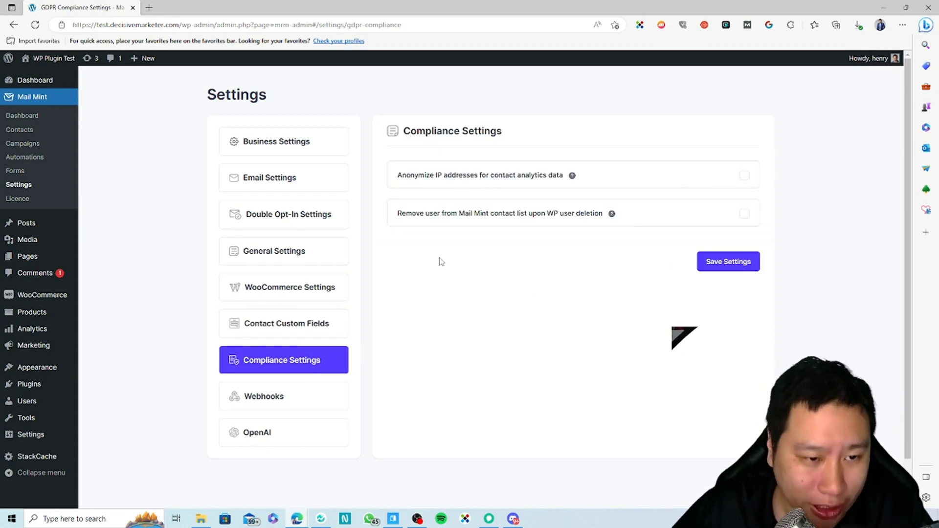
click(262, 398)
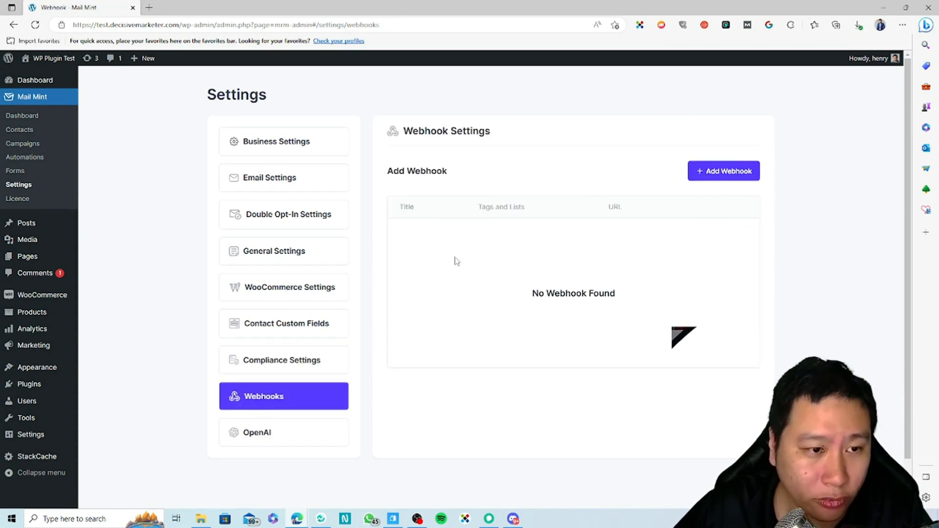
click(733, 175)
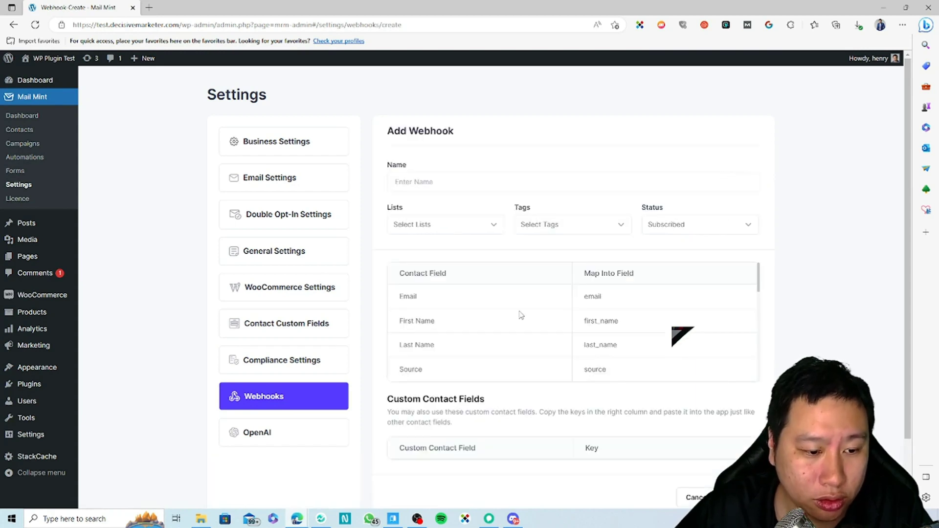
scroll(524, 319, down, 2)
scroll(528, 435, down, 2)
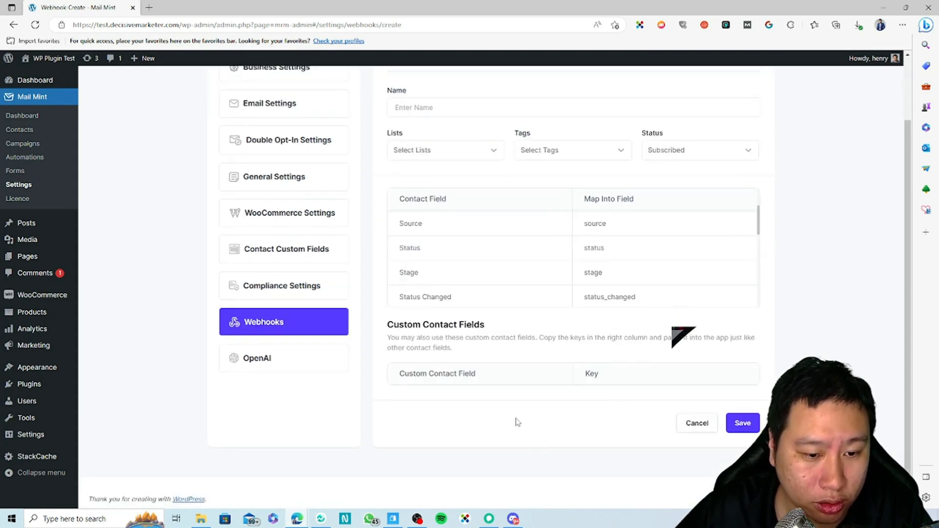
scroll(509, 413, up, 2)
click(257, 433)
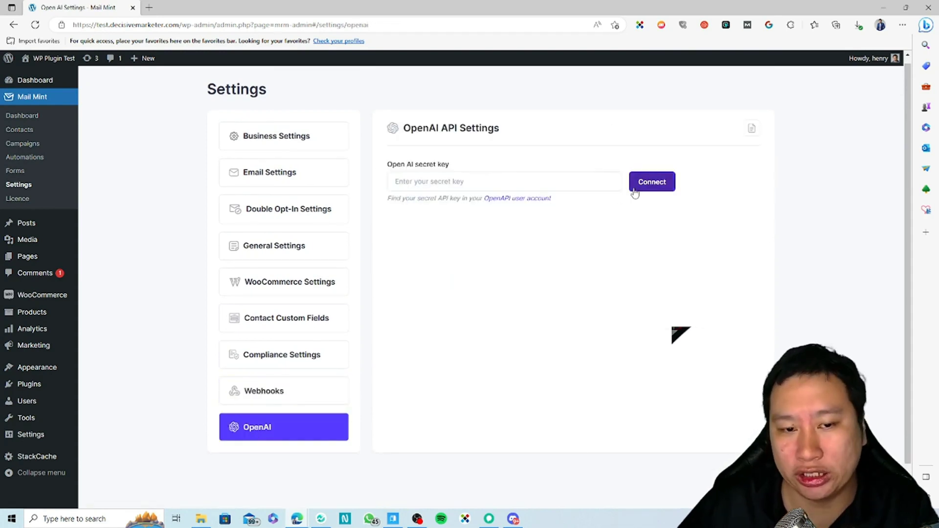
Return to Business Settings showing business name WP Plugin Test and empty phone and address.
click(262, 148)
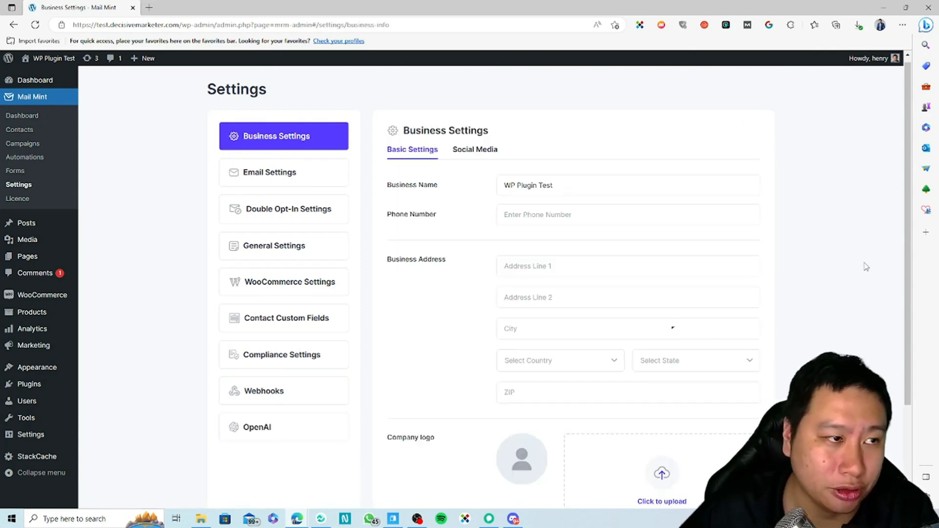
drag(812, 293, 815, 283)
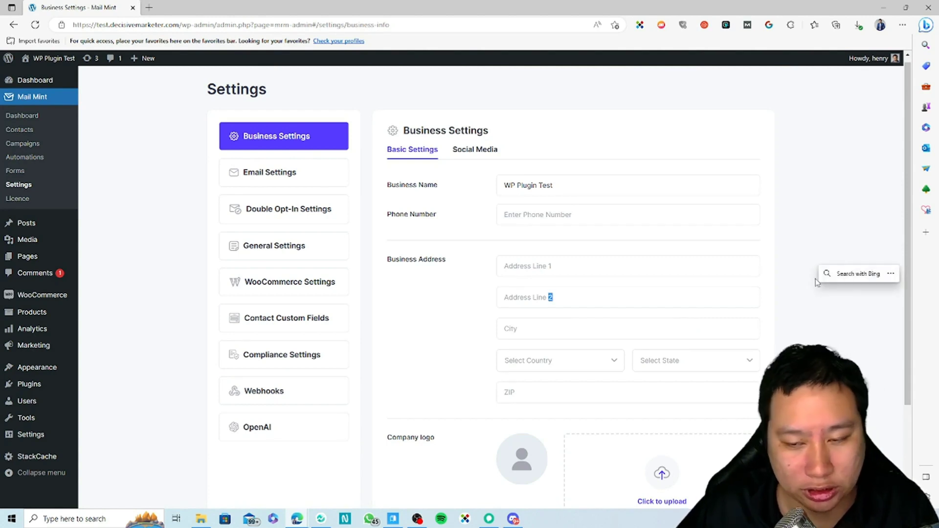
click(840, 355)
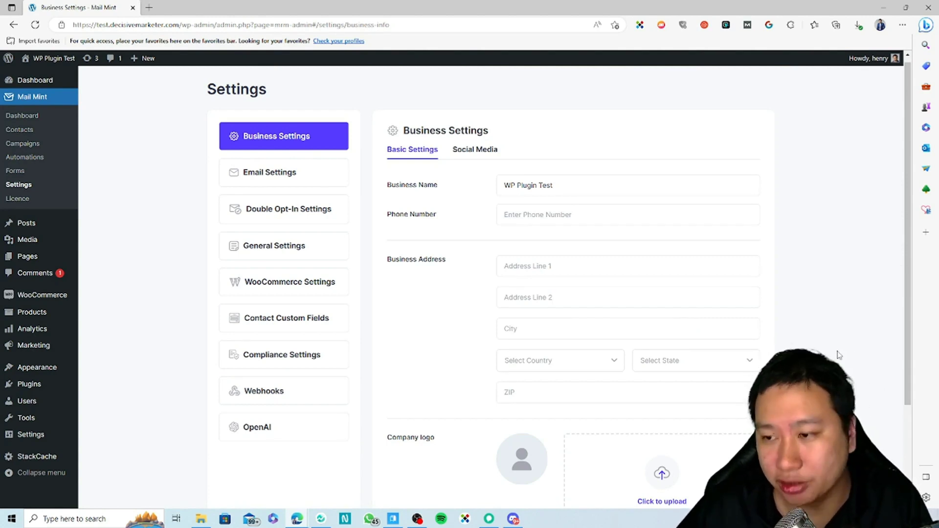